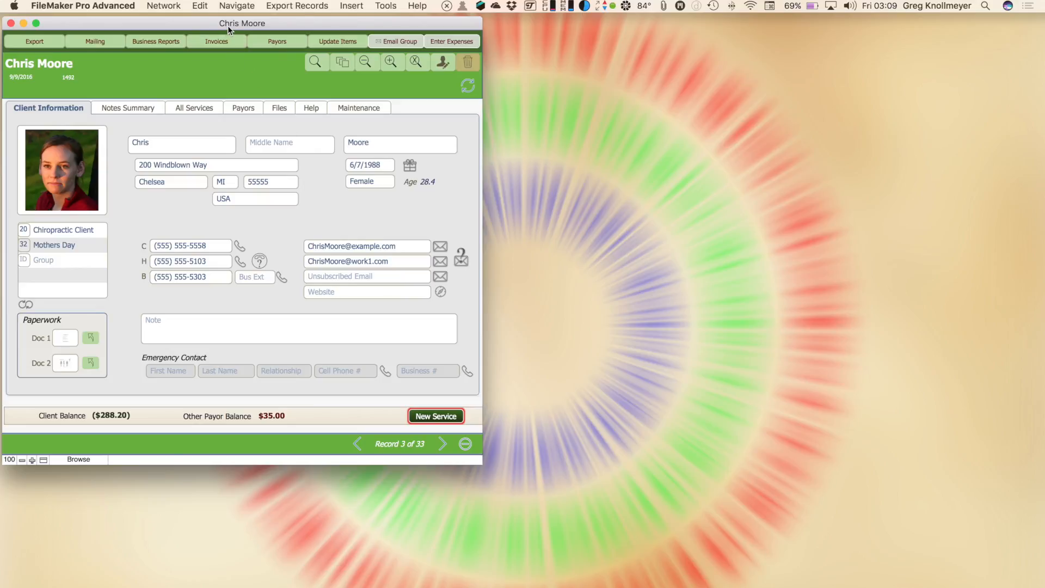
left_click_drag(228, 25, 224, 24)
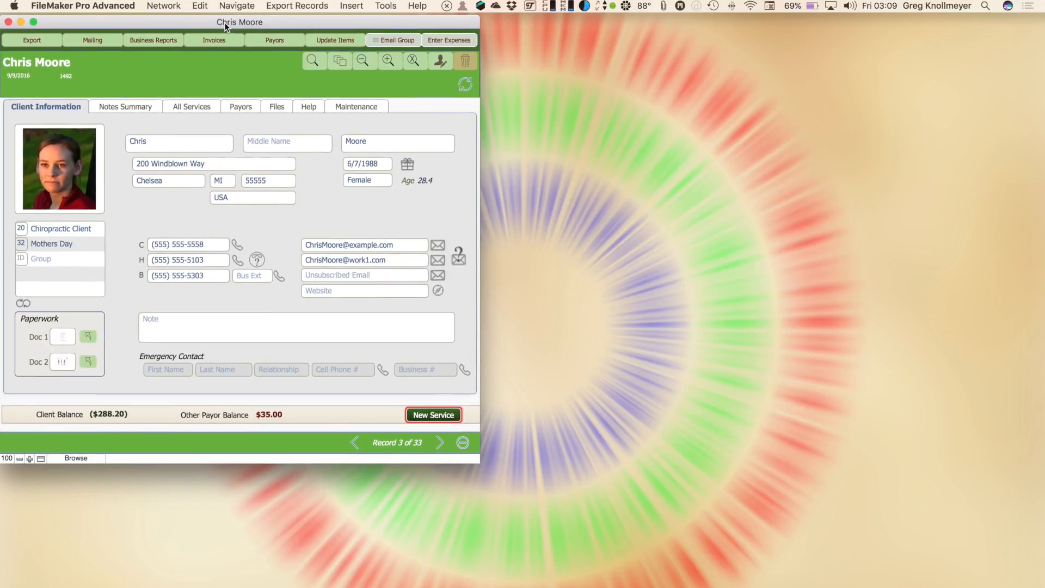
key("super+n")
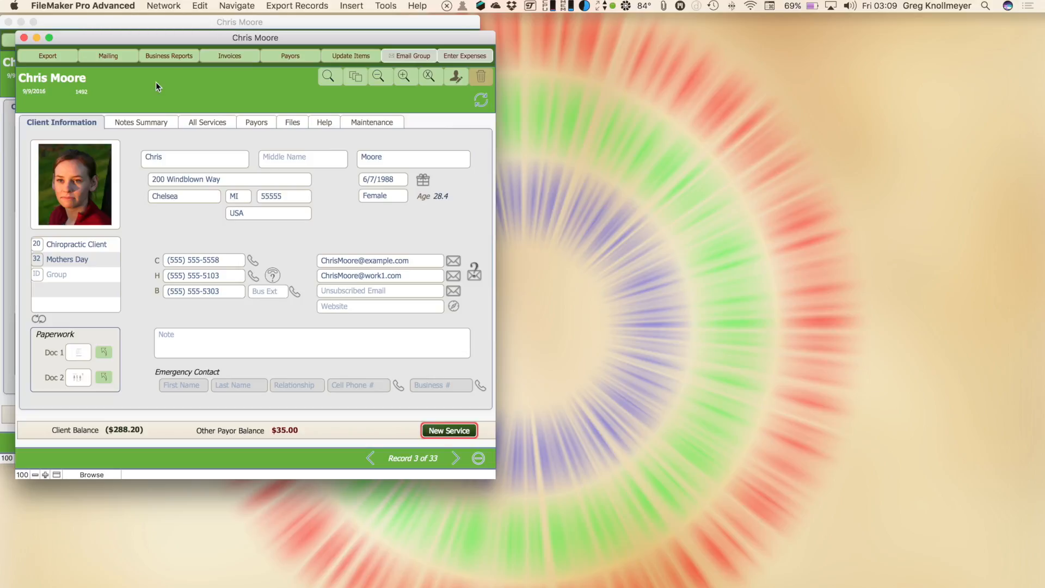
Find the client 'mass' by Client Full Name in the second window
key("super+f")
type("mass")
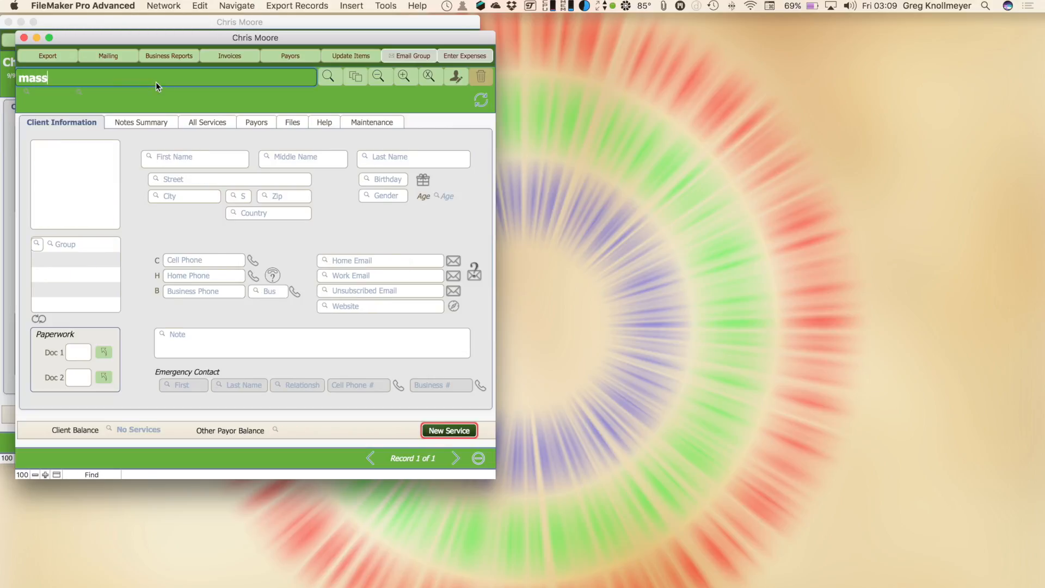
key("Return")
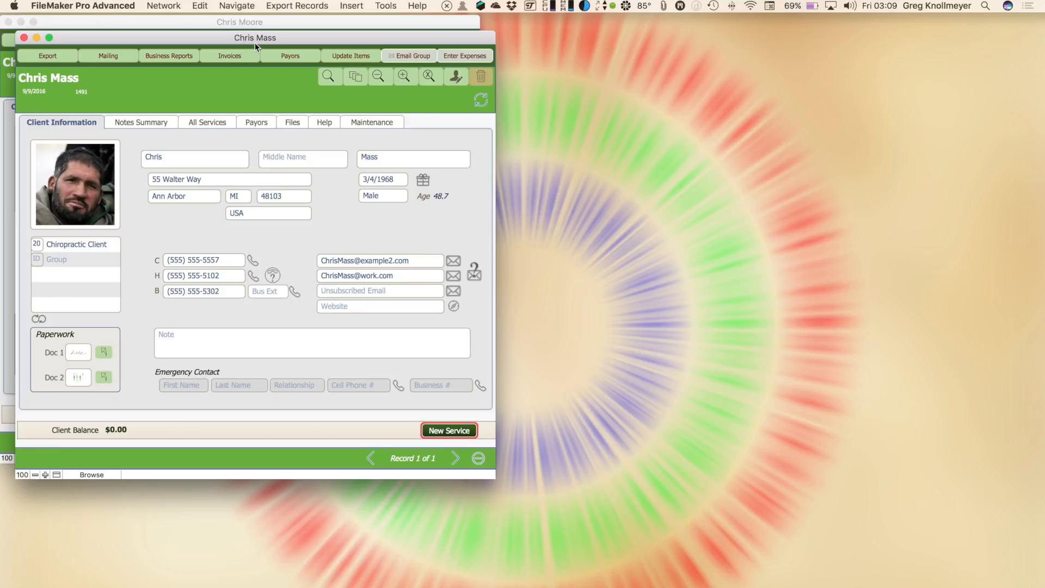
left_click(257, 23)
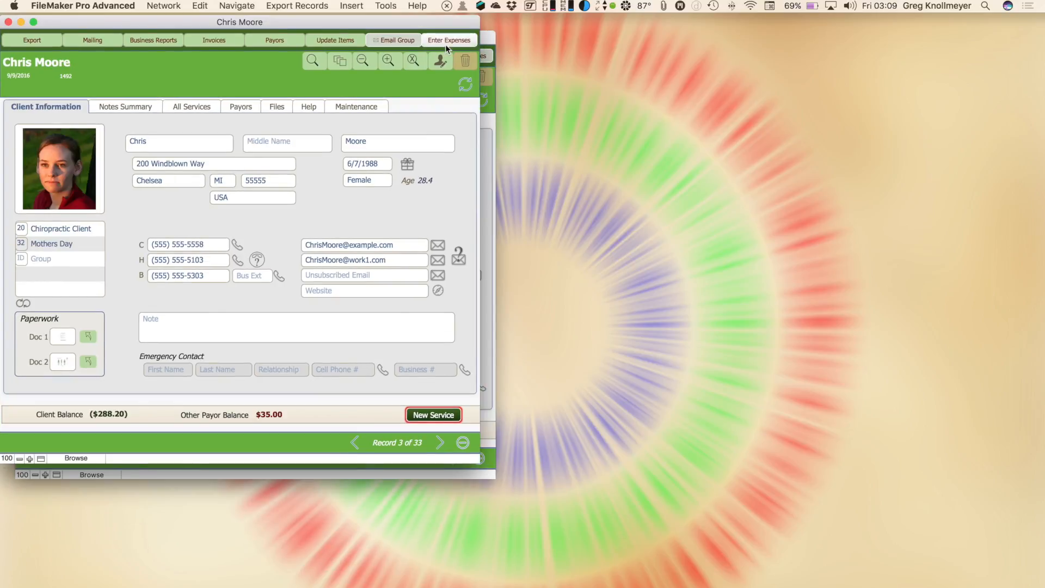
left_click(486, 35)
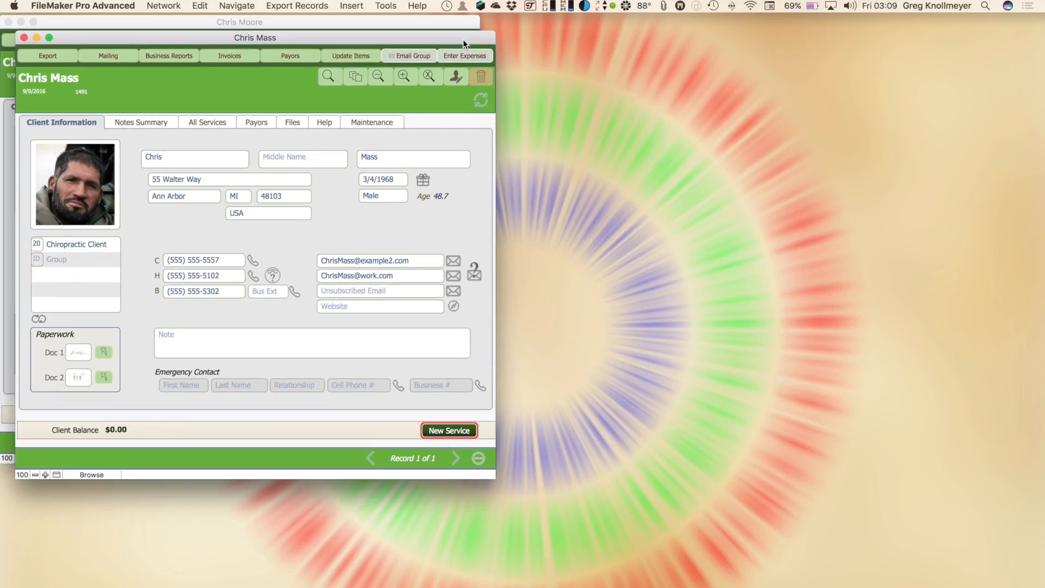
left_click(381, 75)
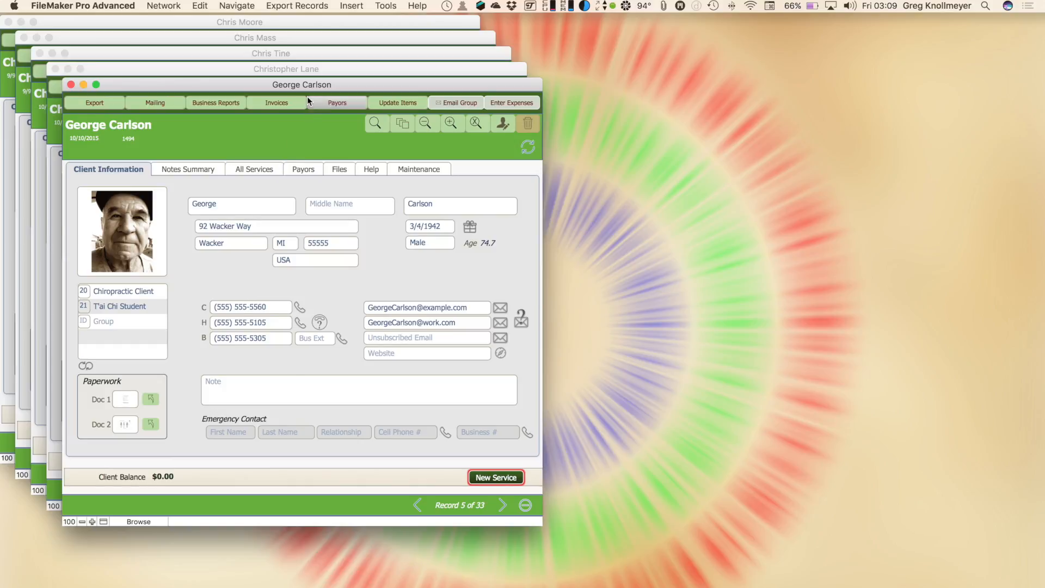
left_click(300, 71)
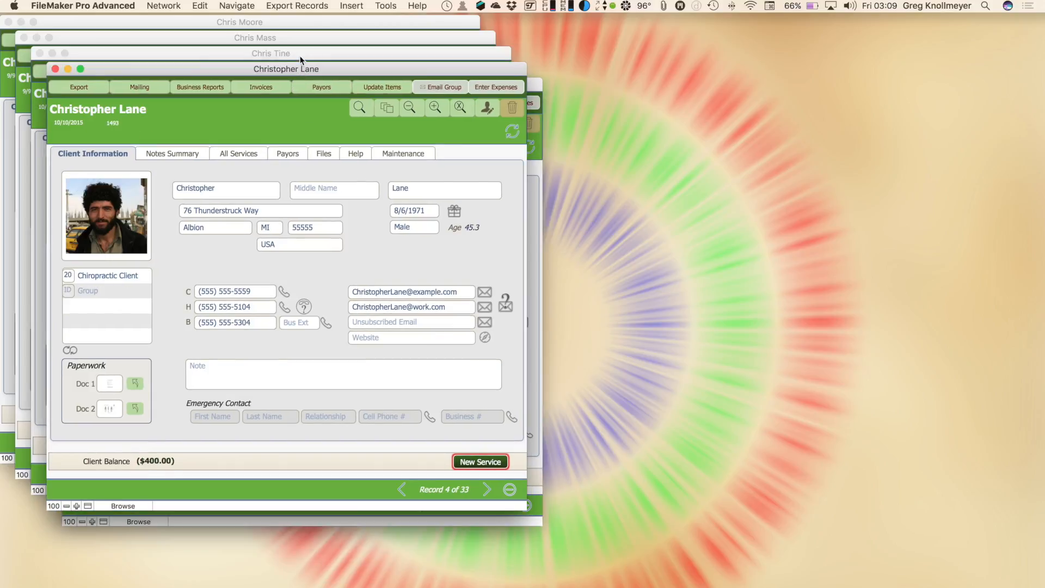
left_click(300, 55)
left_click(298, 42)
left_click(298, 27)
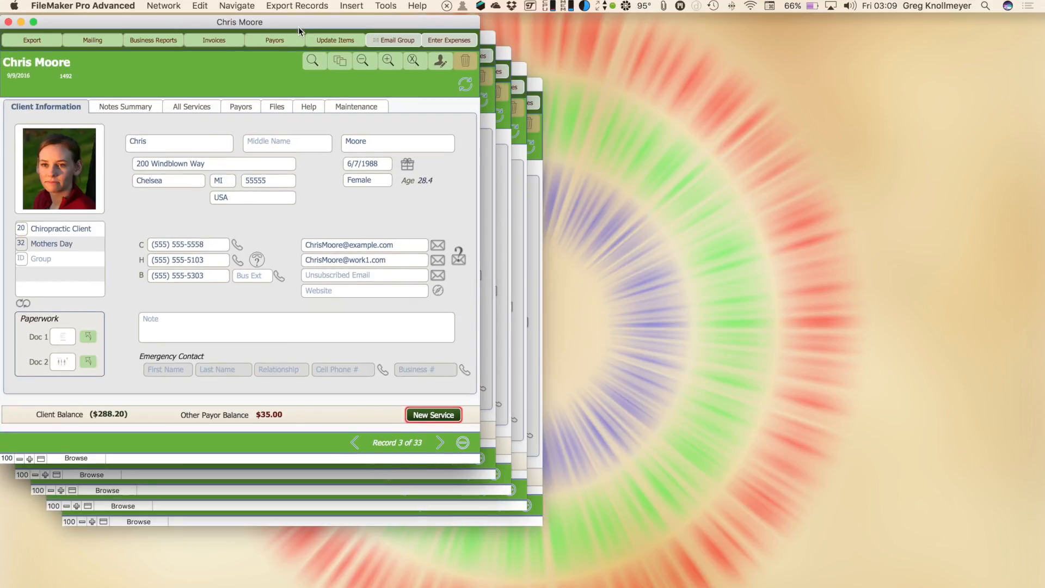
key("ctrl+Down")
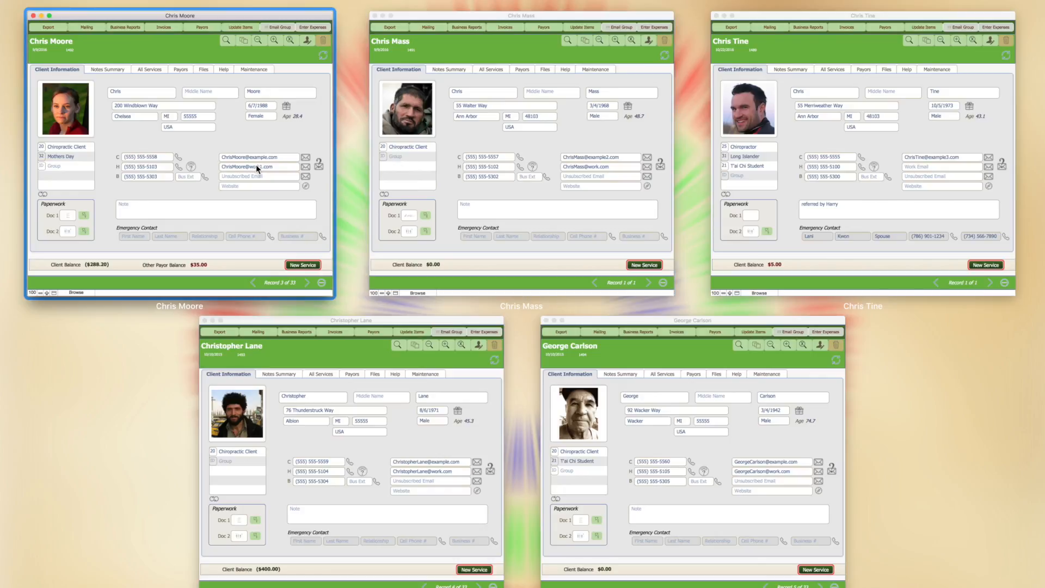
left_click(173, 316)
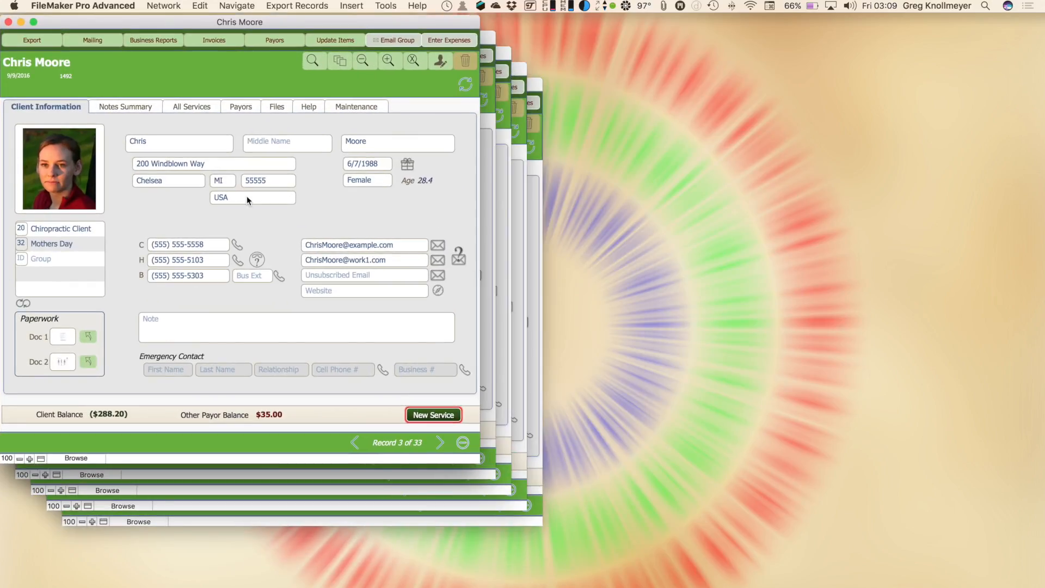
key("ctrl+Down")
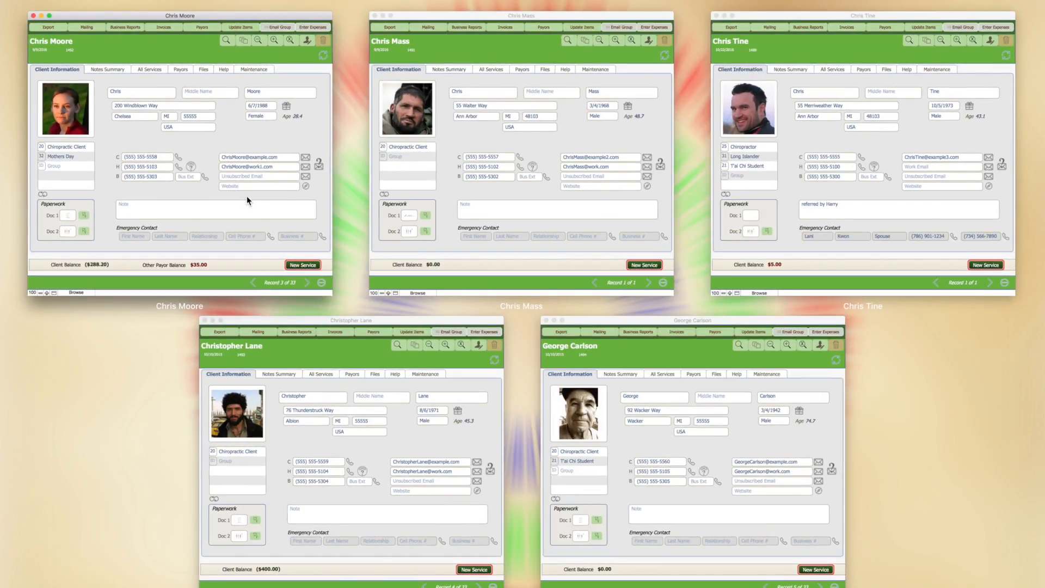
left_click(414, 222)
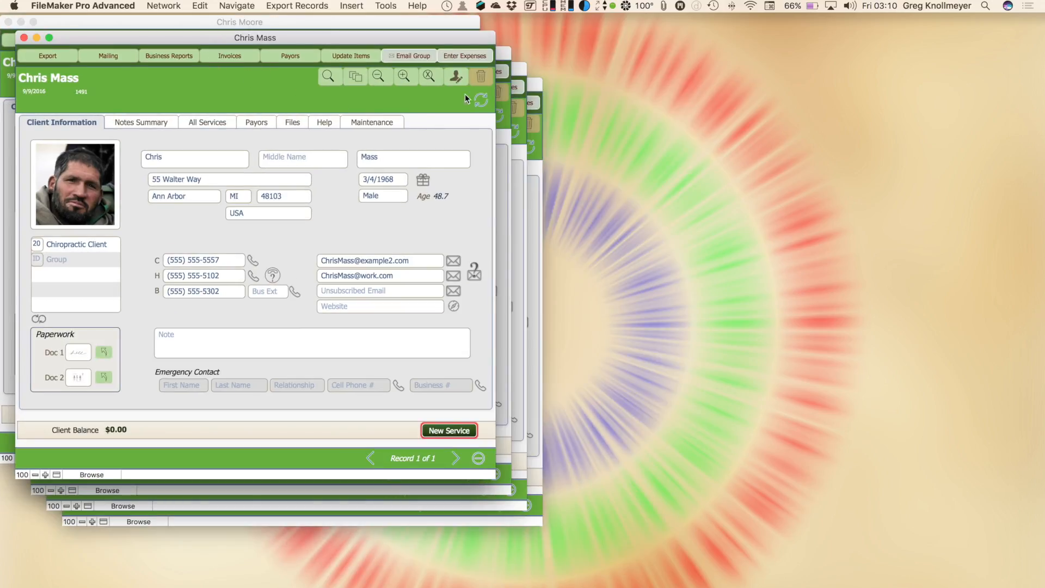
left_click(505, 66)
left_click(520, 77)
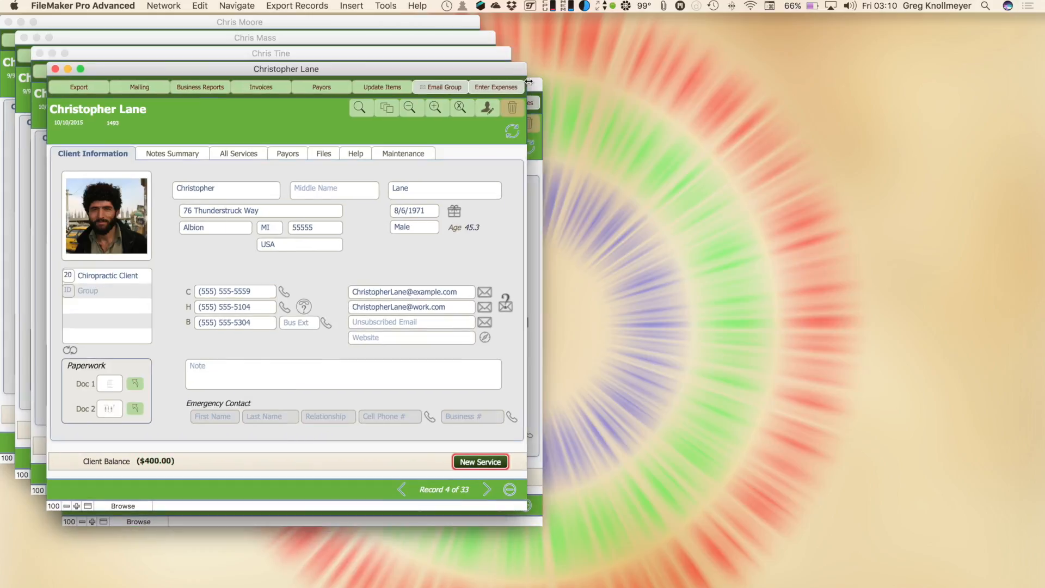
left_click(535, 91)
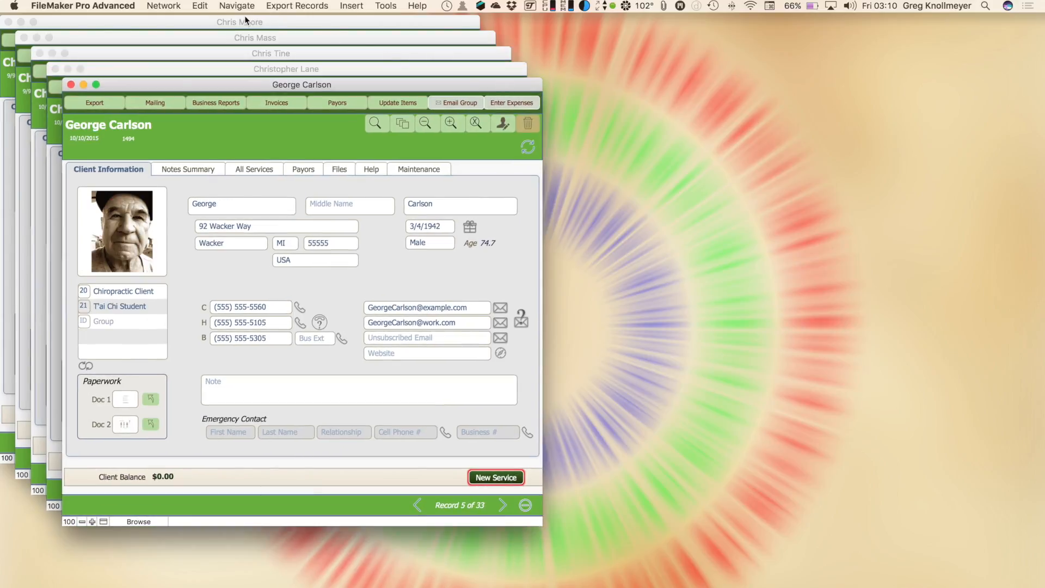
left_click_drag(290, 84, 362, 86)
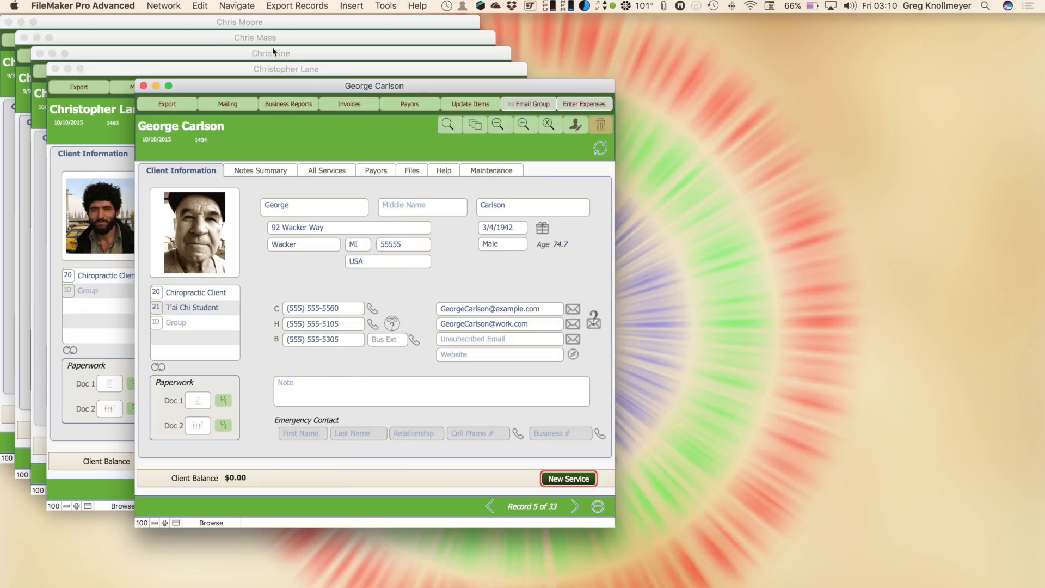
left_click(251, 26)
left_click_drag(203, 88, 119, 55)
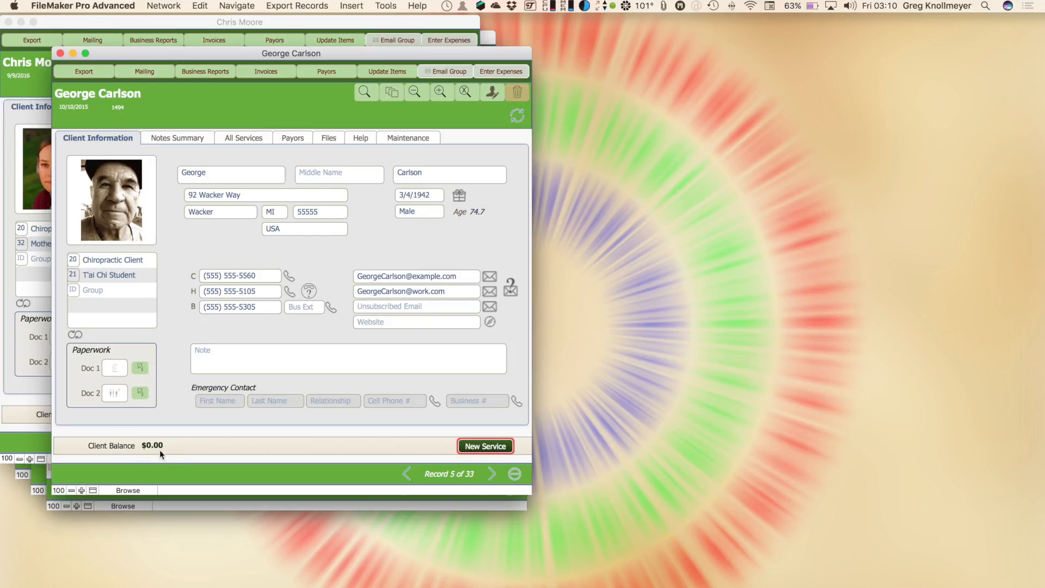
left_click(241, 137)
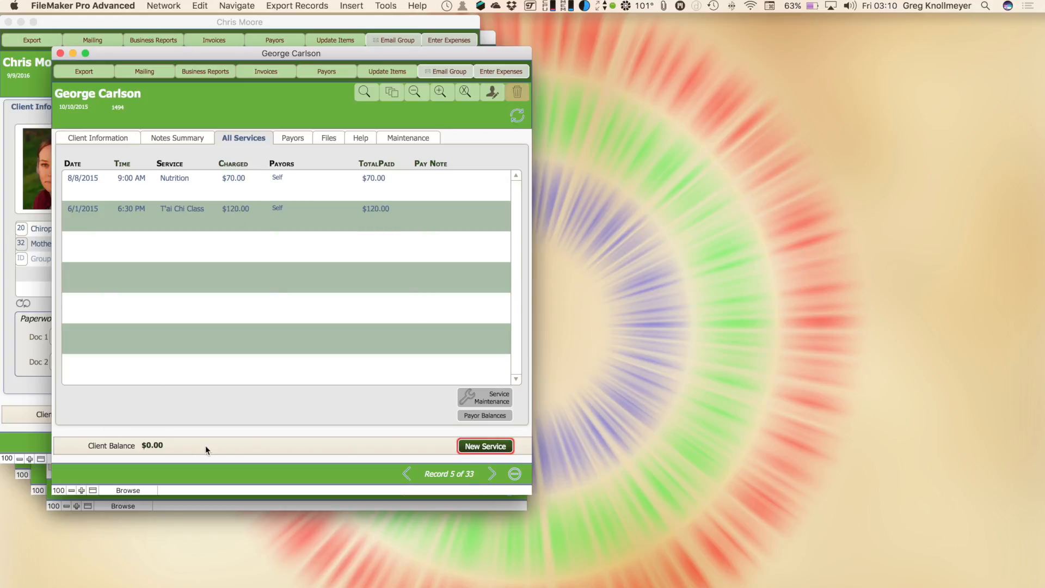
key("super+w")
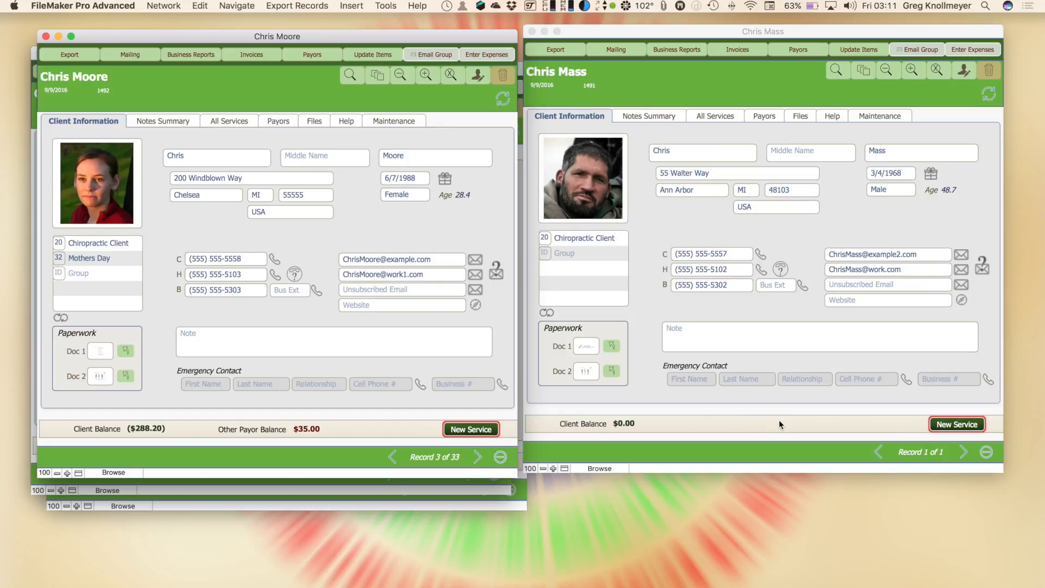
left_click(276, 123)
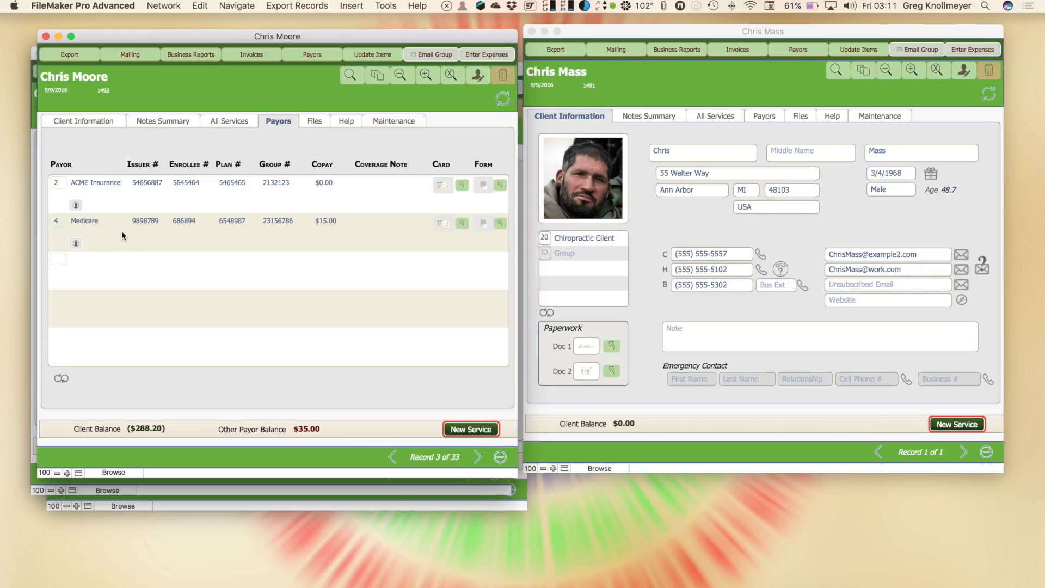
left_click(233, 122)
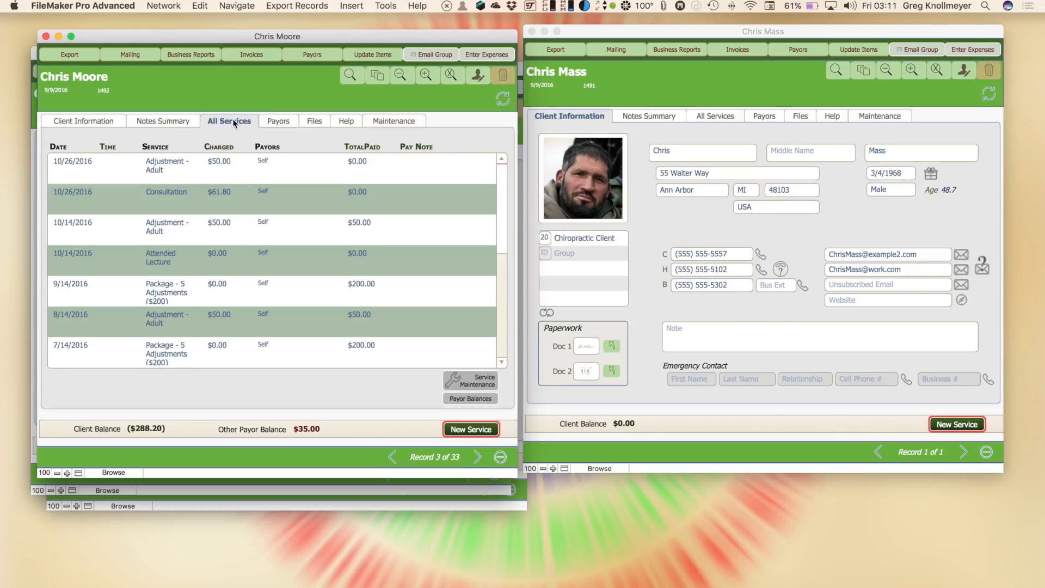
scroll(236, 227, "down", 5)
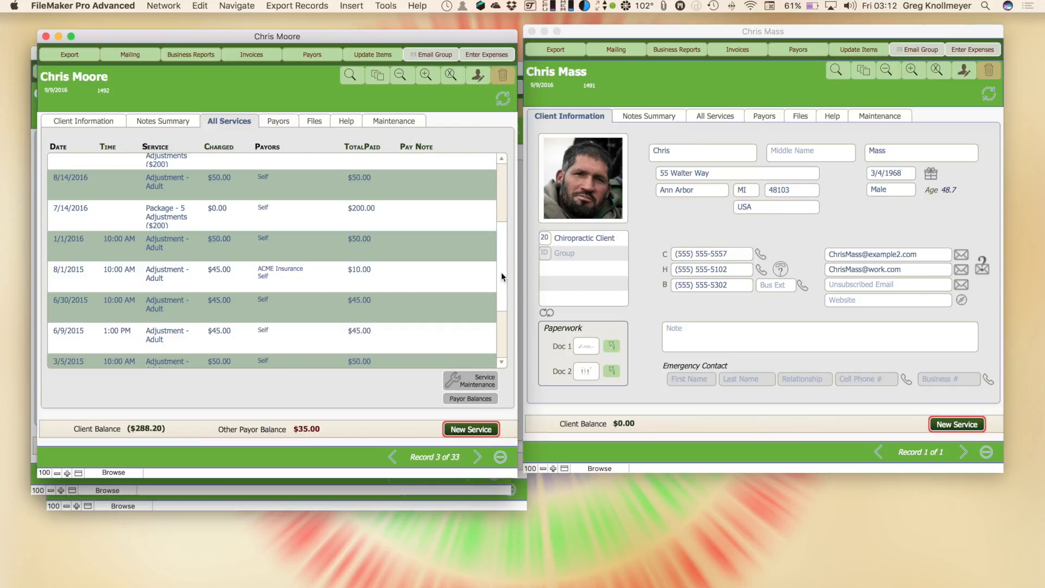
left_click_drag(502, 259, 502, 208)
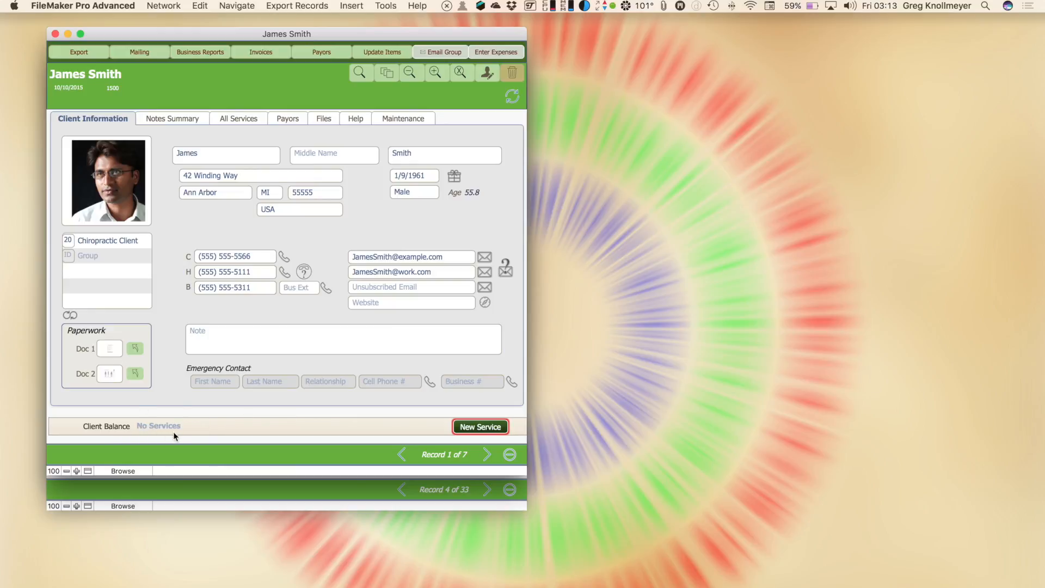
left_click(251, 118)
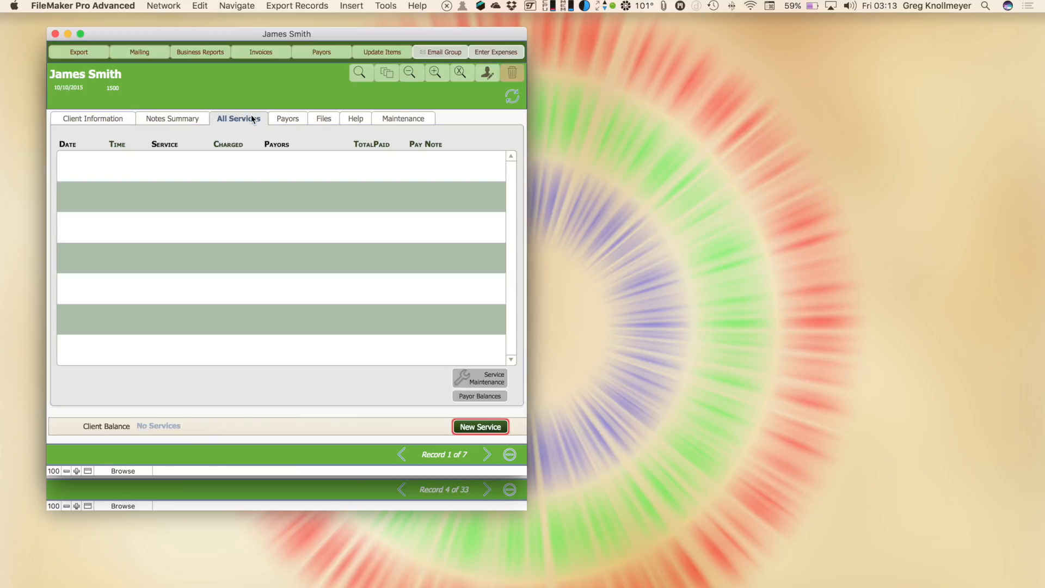
left_click(115, 117)
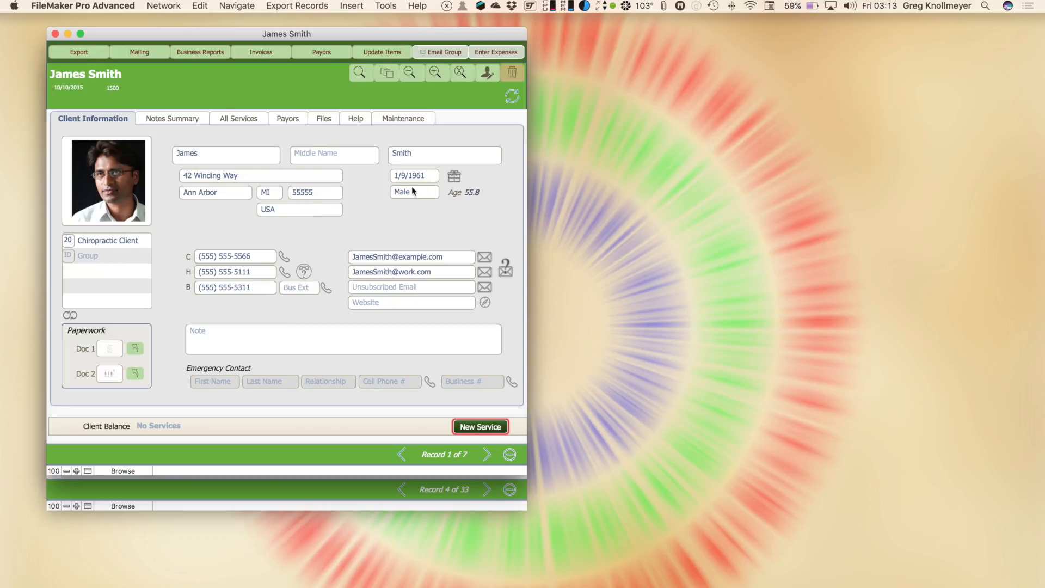
left_click(427, 175)
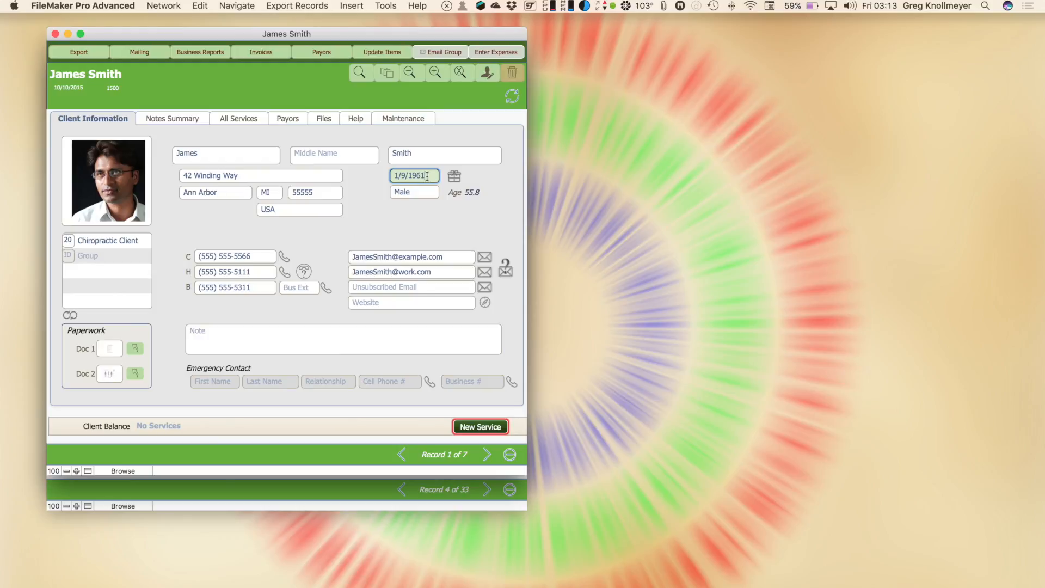
key("BackSpace")
key("BackSpace")
key("BackSpace")
key("BackSpace")
key("BackSpace")
key("BackSpace")
key("BackSpace")
key("BackSpace")
left_click(471, 204)
type("1/9/1961")
left_click(419, 219)
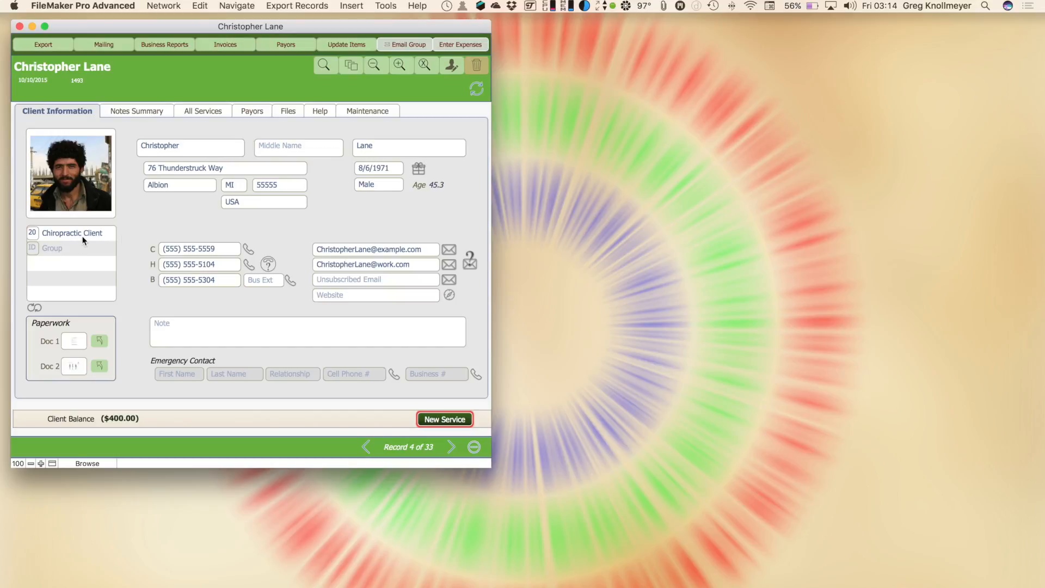
left_click(321, 68)
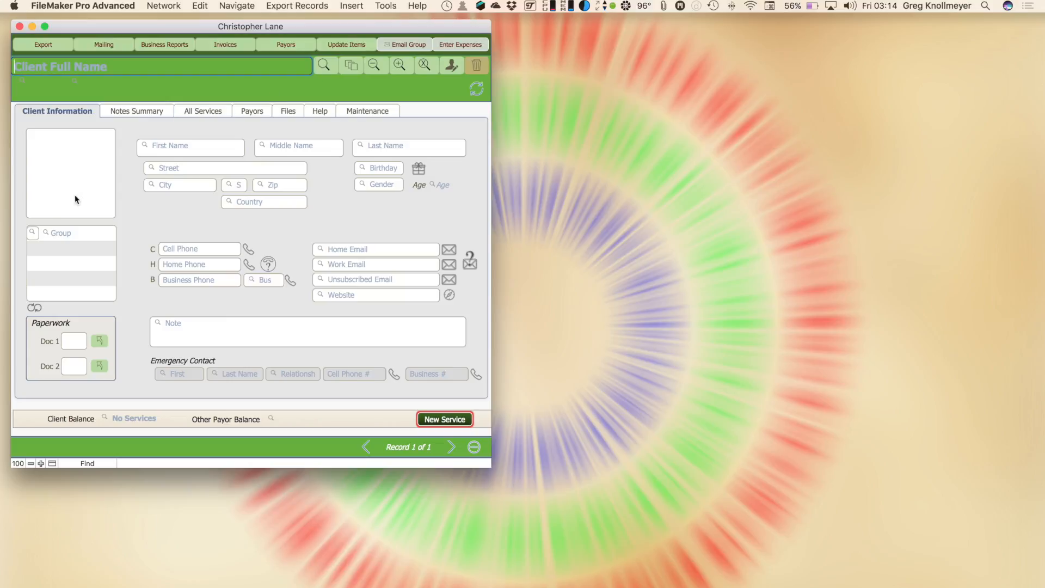
left_click(35, 230)
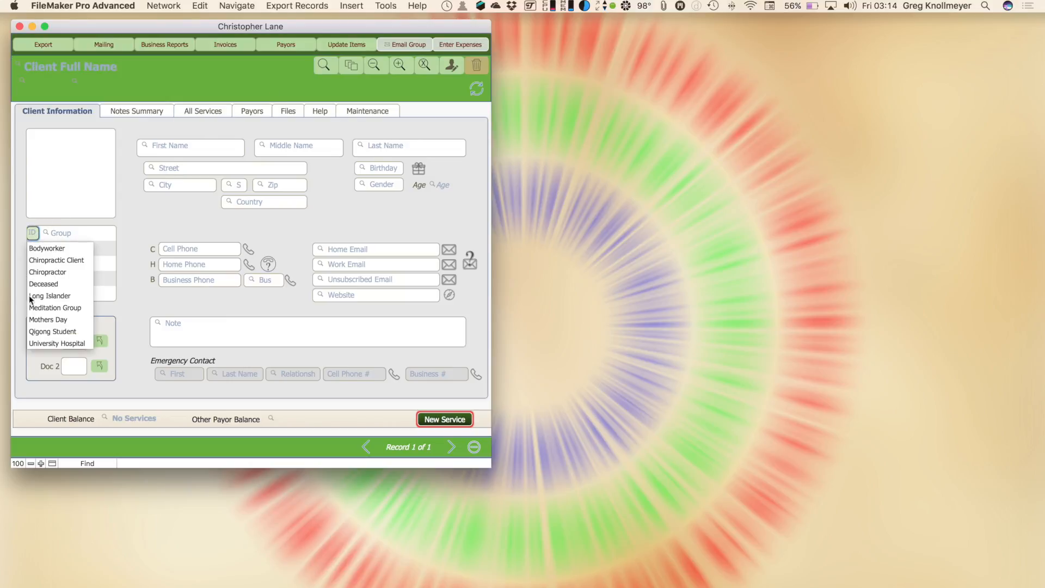
left_click(74, 297)
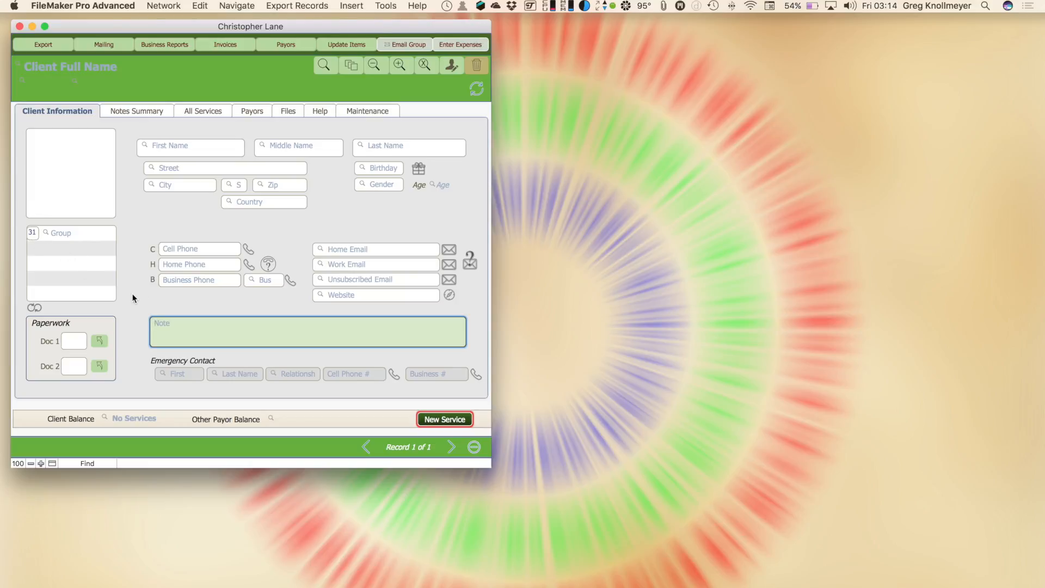
key("Return")
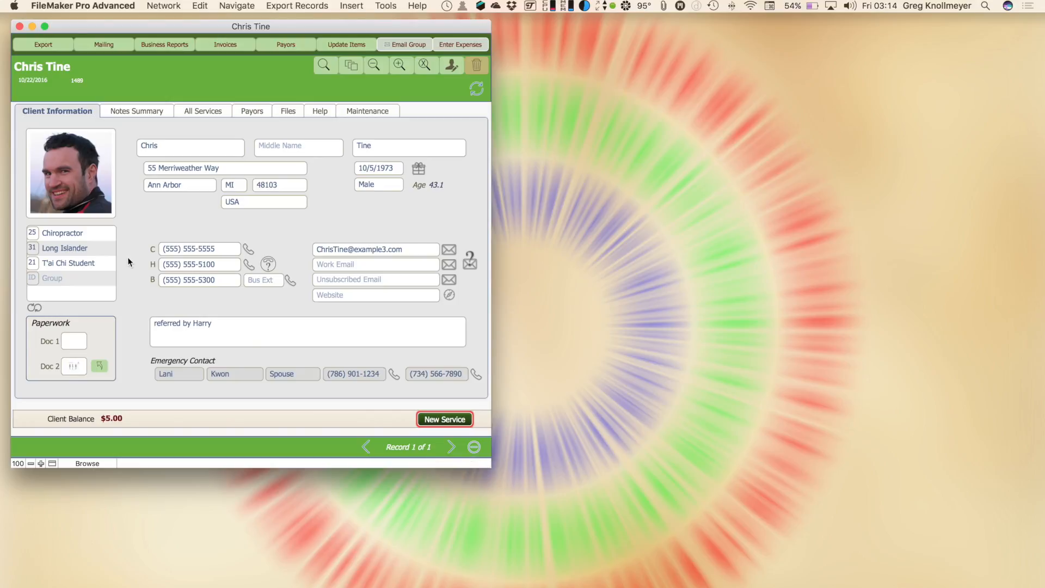
Run a find for clients in group 30 chosen from the Group value list
key("super+f")
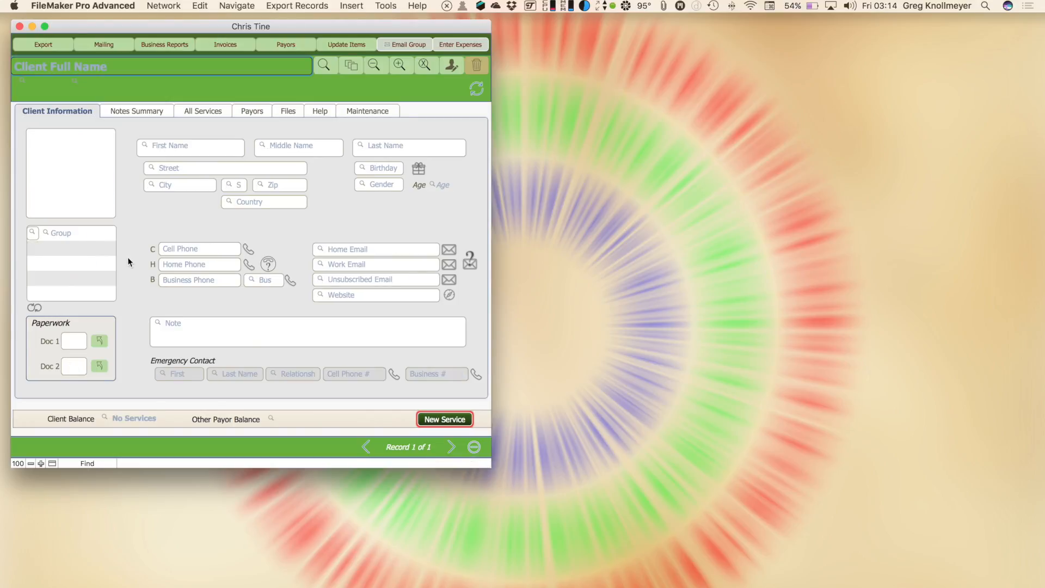
left_click(30, 234)
scroll(53, 308, "down", 2)
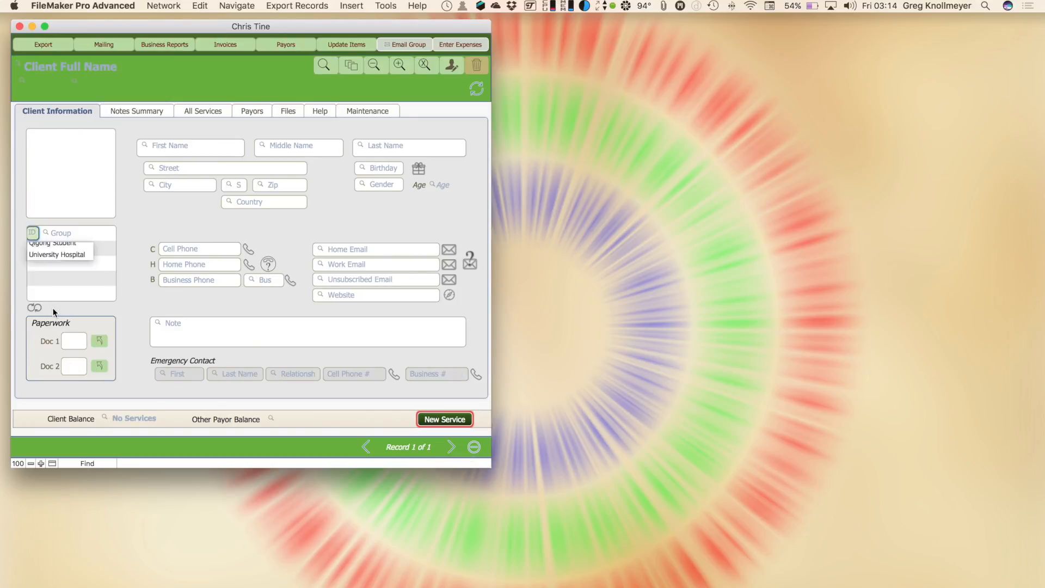
left_click(52, 308)
key("Return")
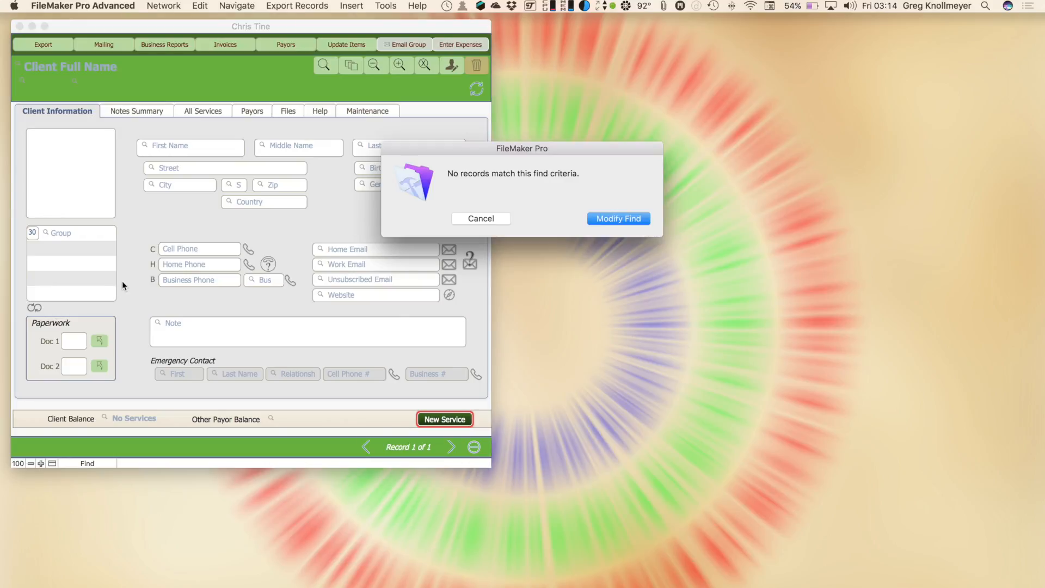
Dismiss the no-match notice and find all Chiropractic Client group members
left_click(481, 218)
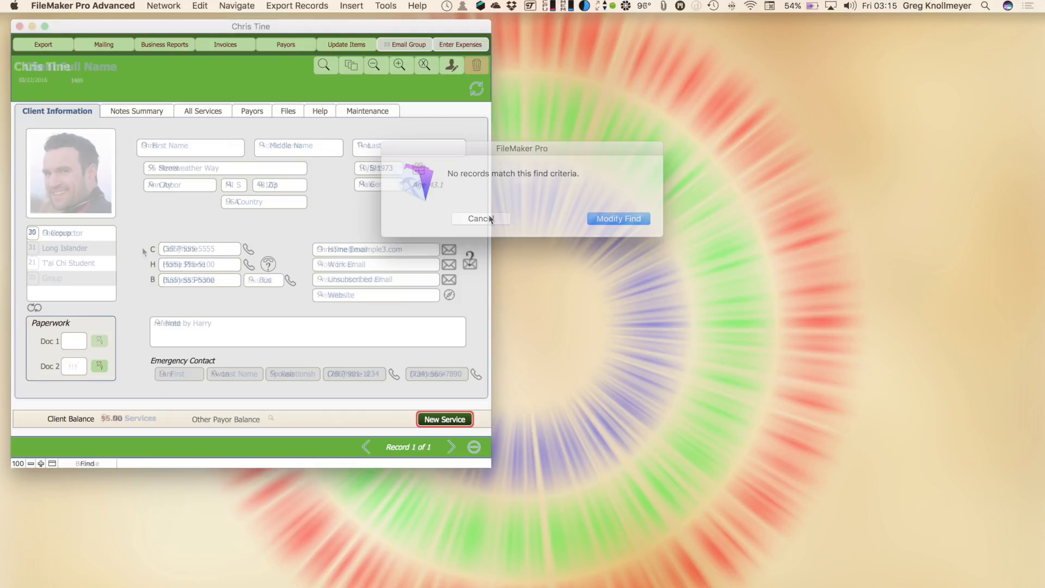
key("super+f")
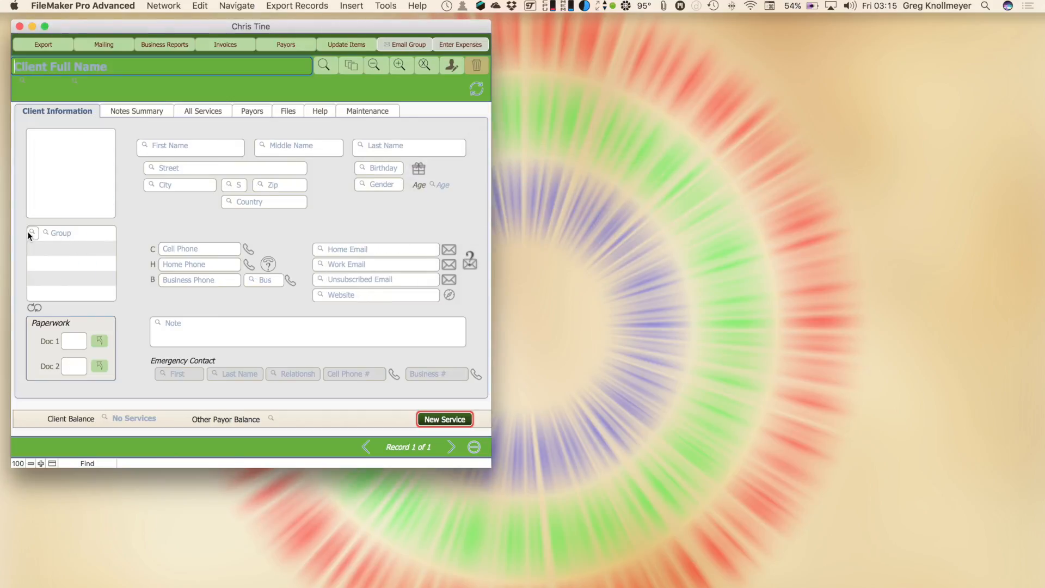
left_click(31, 233)
left_click(52, 259)
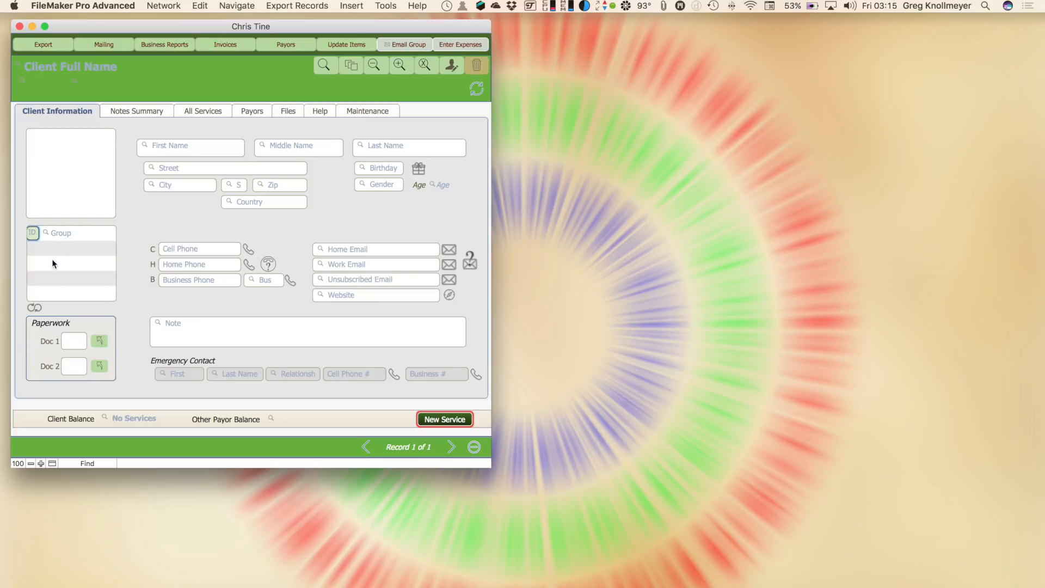
key("Return")
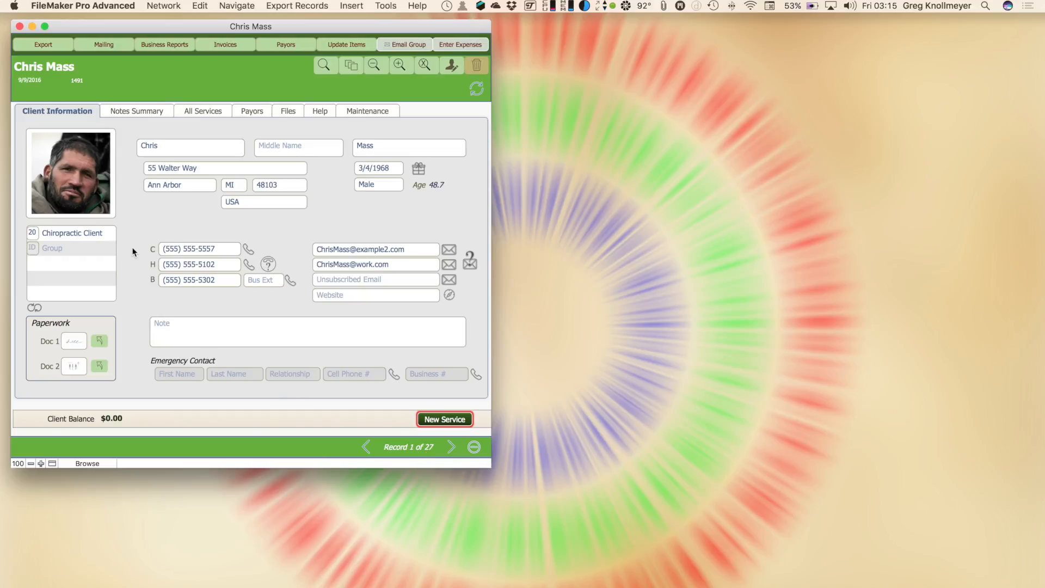
Narrow the Chiropractic Client found set to female clients only
left_click(380, 67)
left_click(376, 183)
left_click(372, 202)
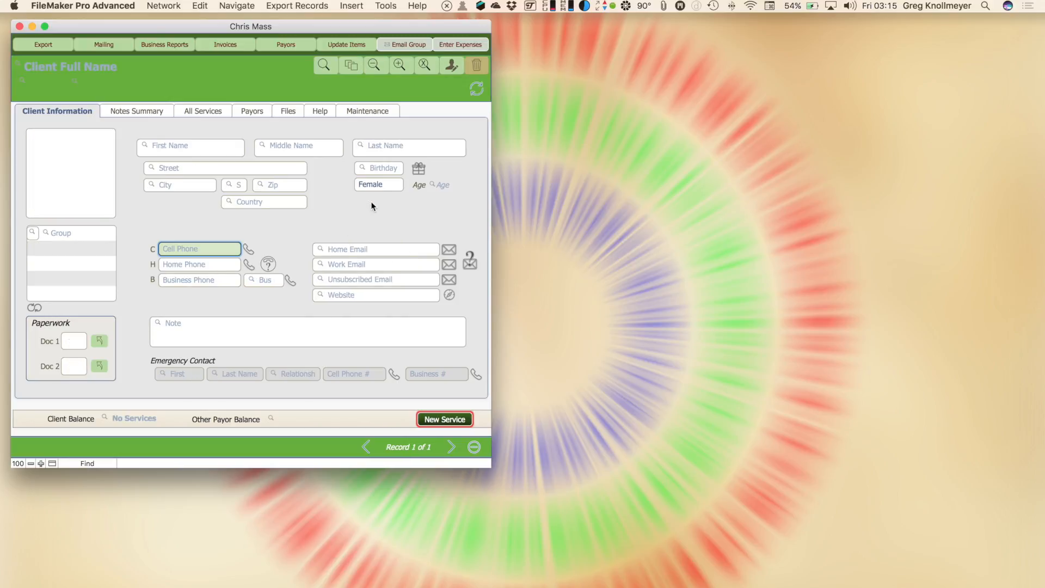
key("Return")
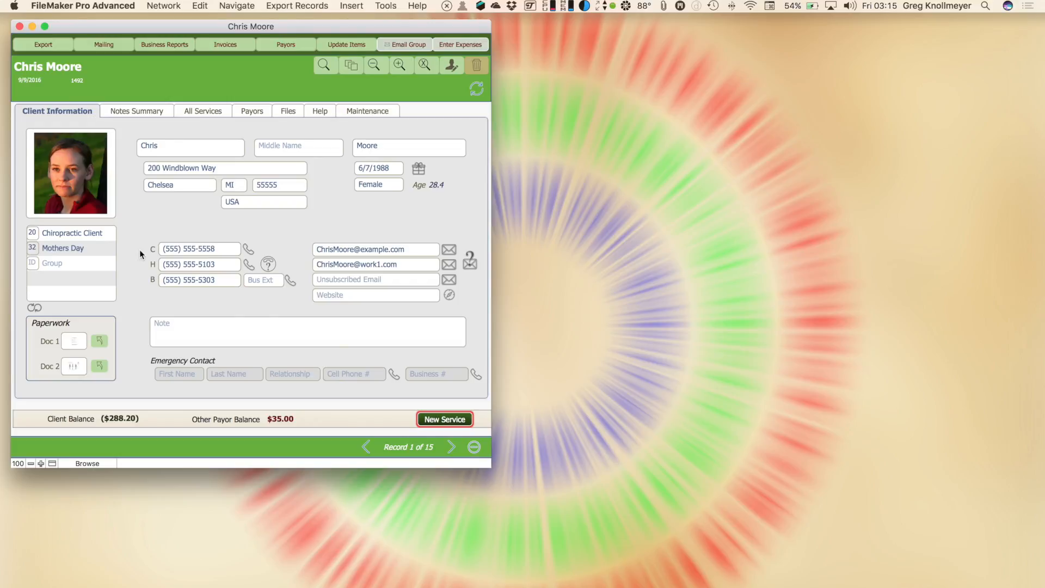
Search within the found set again, entering an Age criterion starting with '>4'
left_click(377, 65)
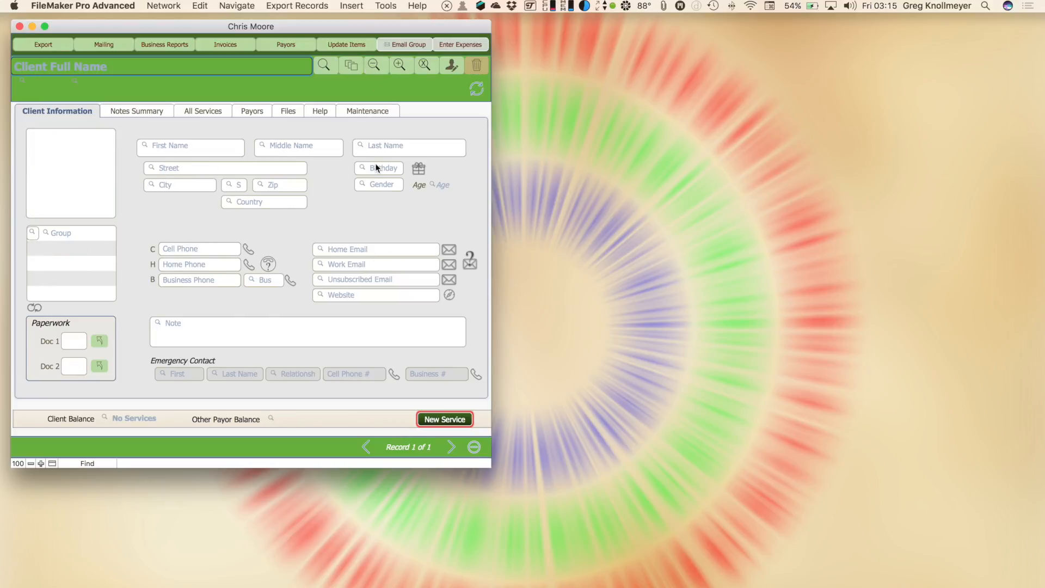
left_click(443, 187)
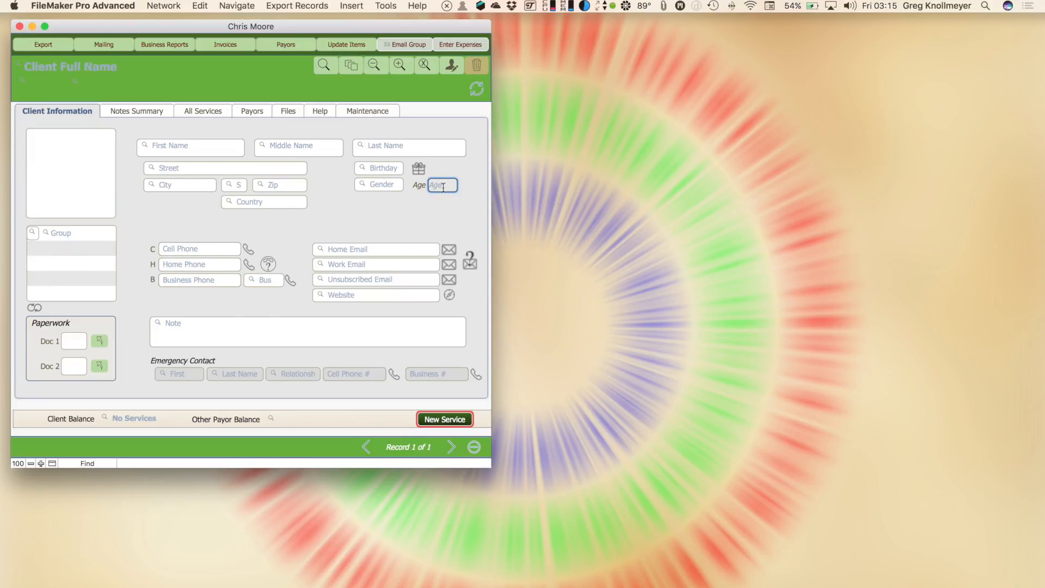
type(">")
type("4")
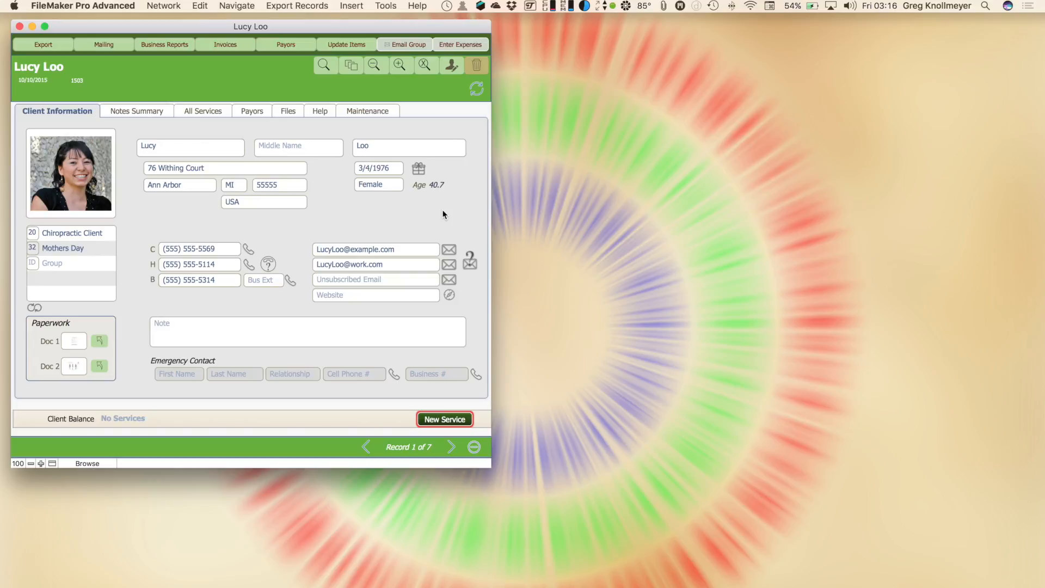
Find Chiropractic Client, Female, Age >40 in one search, then show all 33 records
left_click(323, 68)
left_click(32, 233)
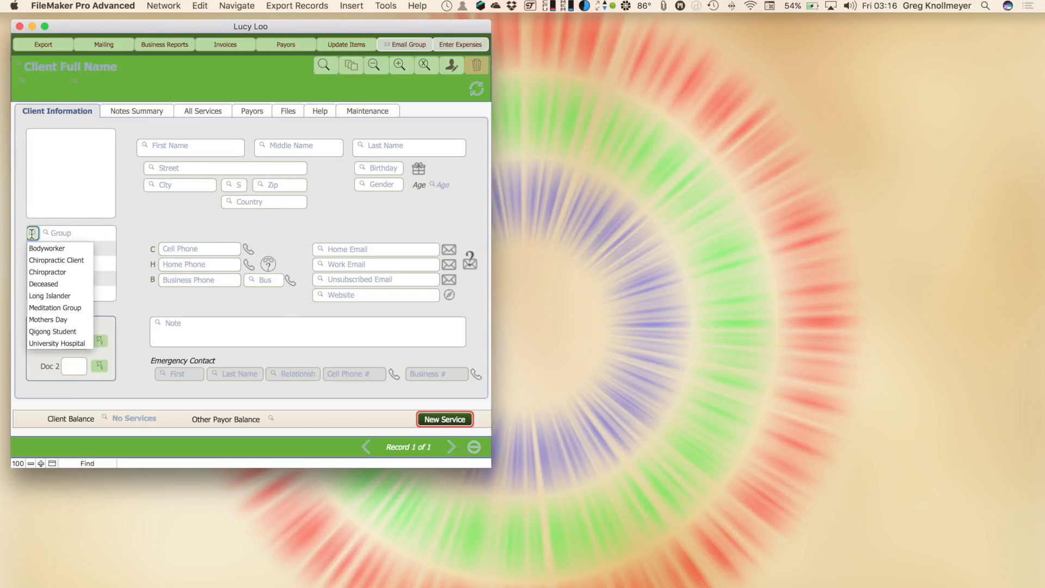
left_click(55, 260)
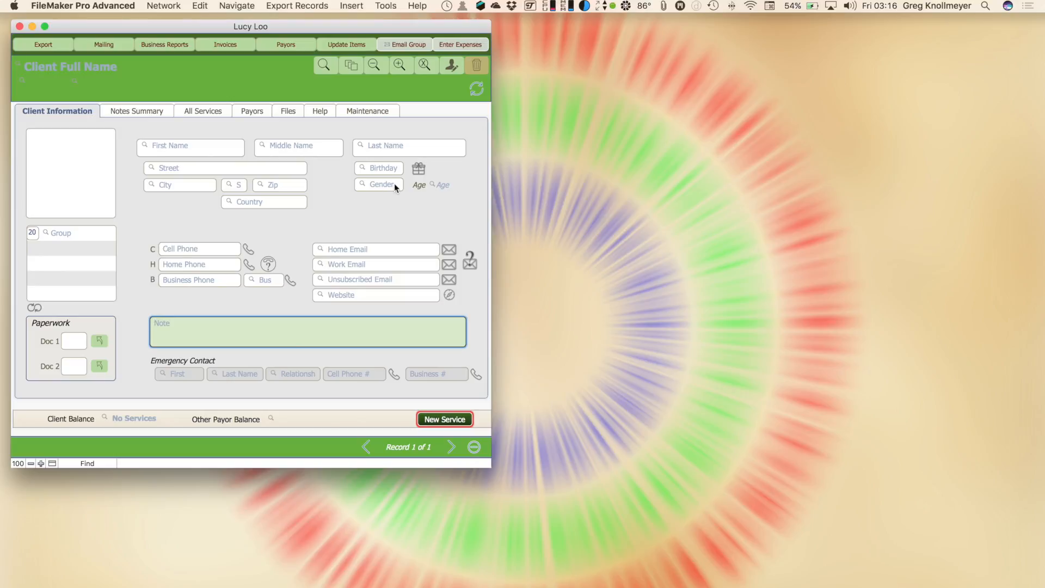
left_click(380, 185)
left_click(382, 200)
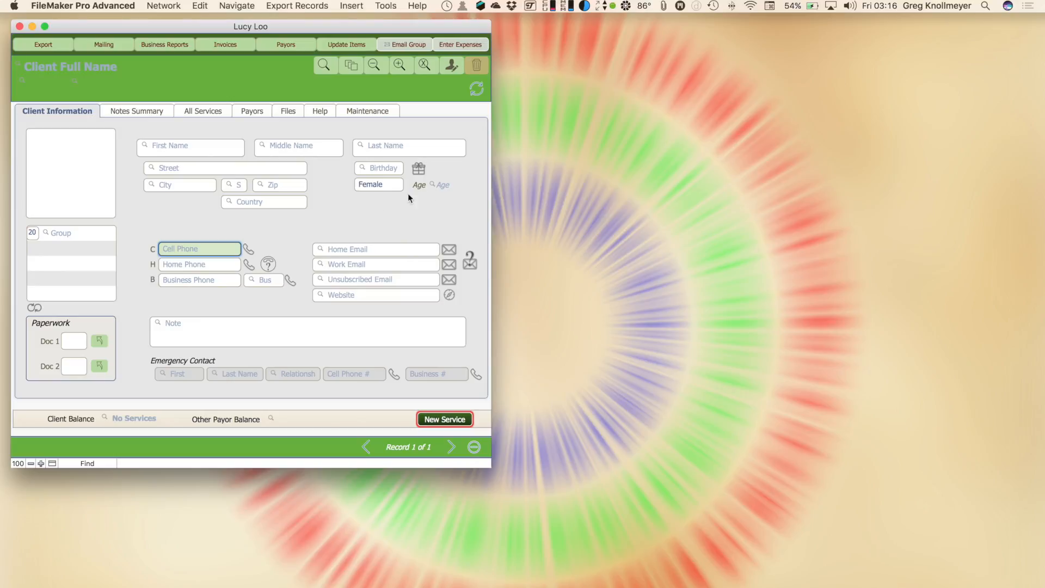
left_click(439, 186)
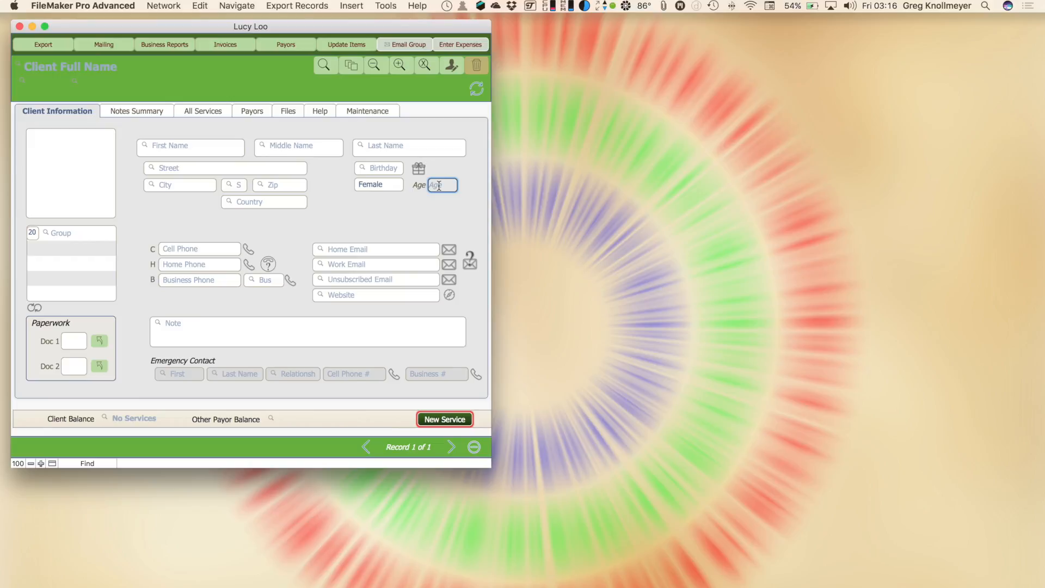
type(">40")
key("Return")
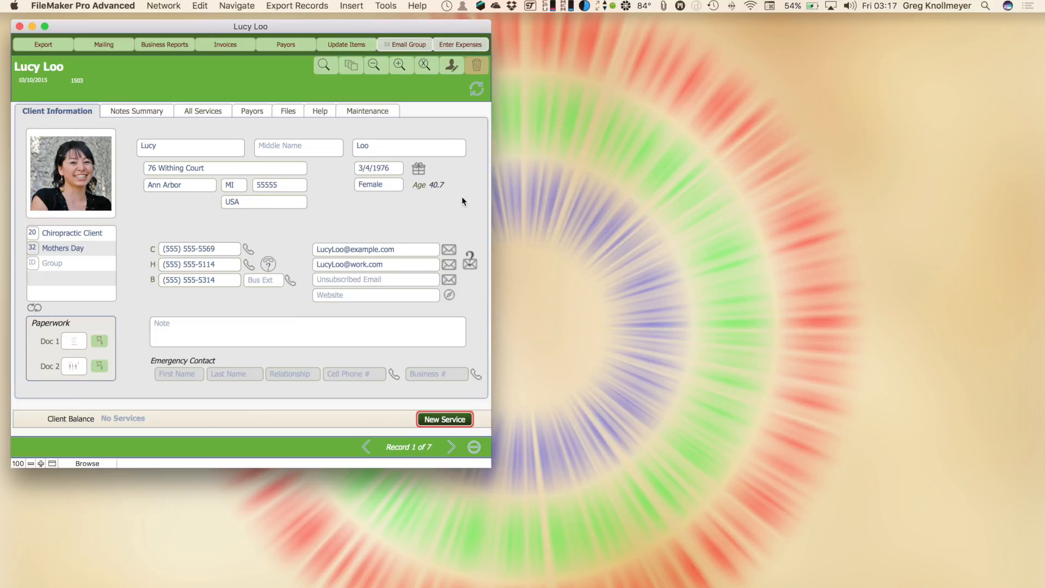
key("super+j")
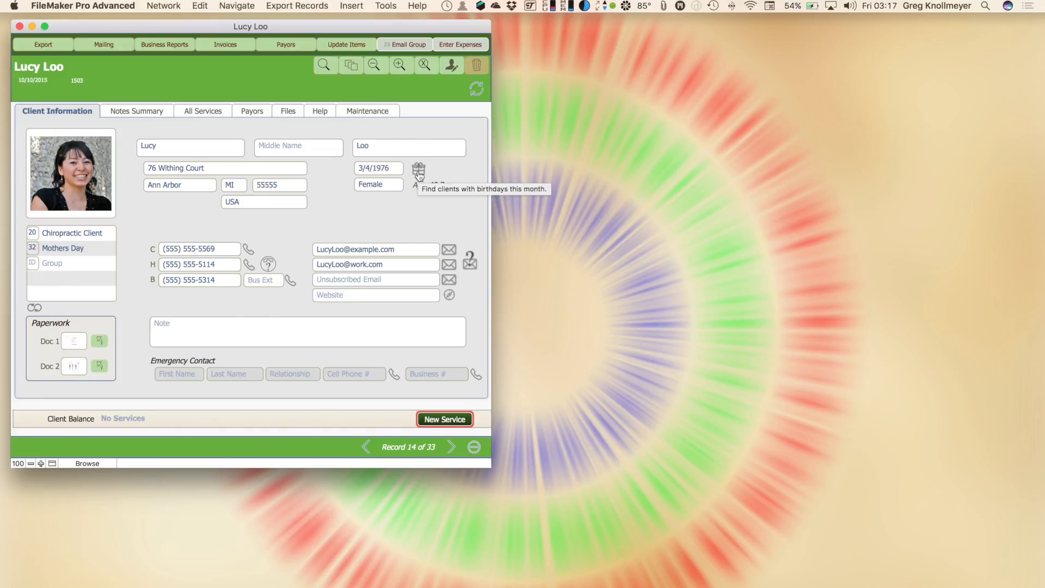
Use the birthday gift icon to find the 3 clients with birthdays this month
left_click(419, 171)
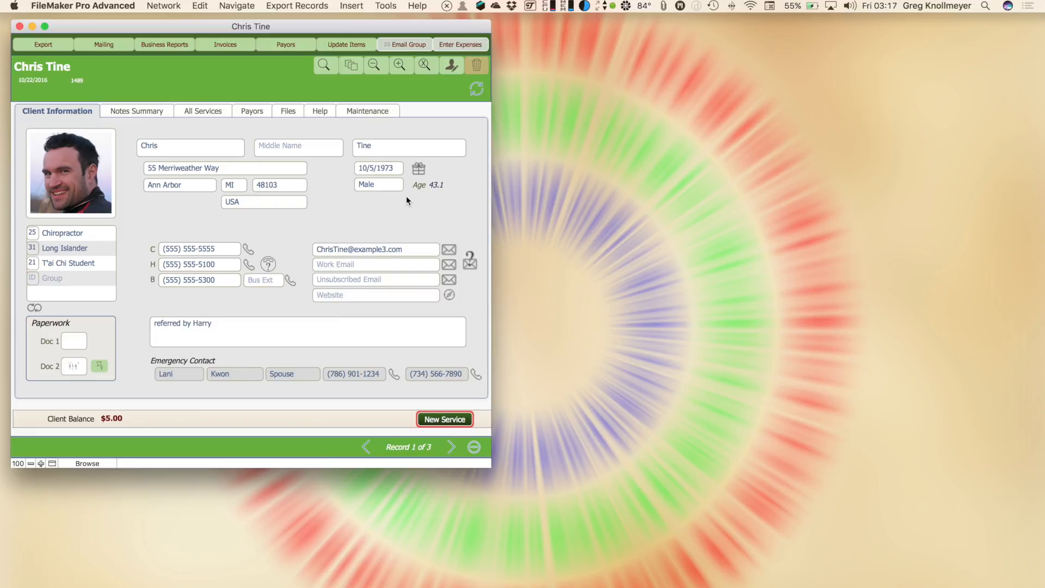
Within the birthday found set, find 2016-dated 'ad' services, then return to client information
left_click(209, 112)
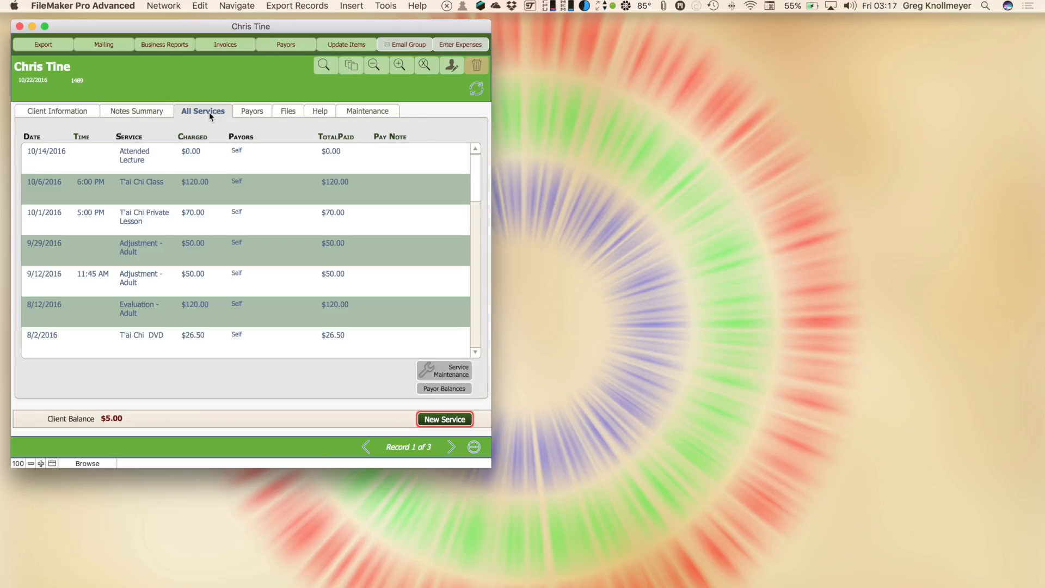
left_click(376, 66)
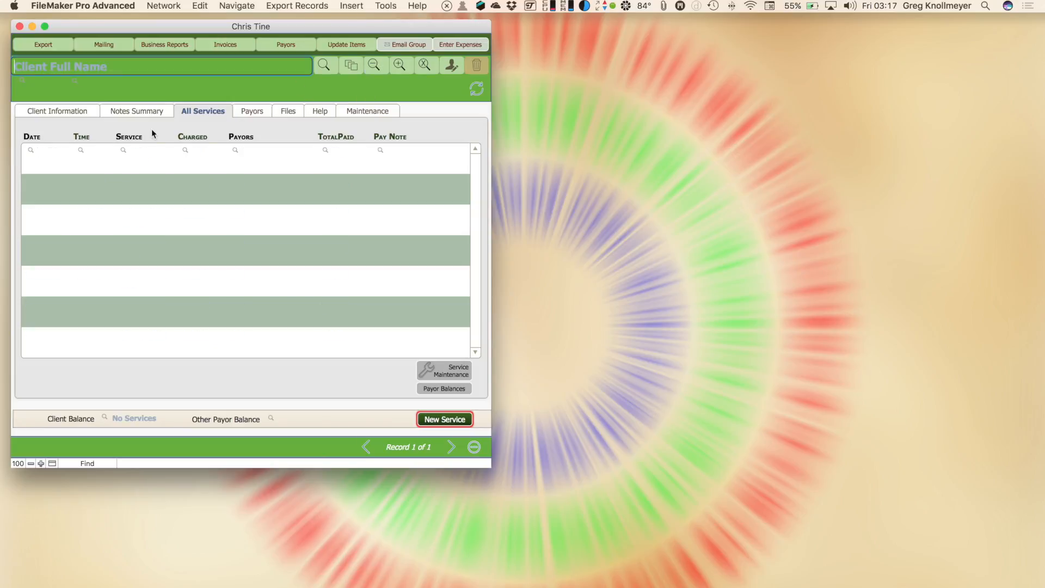
type("2016")
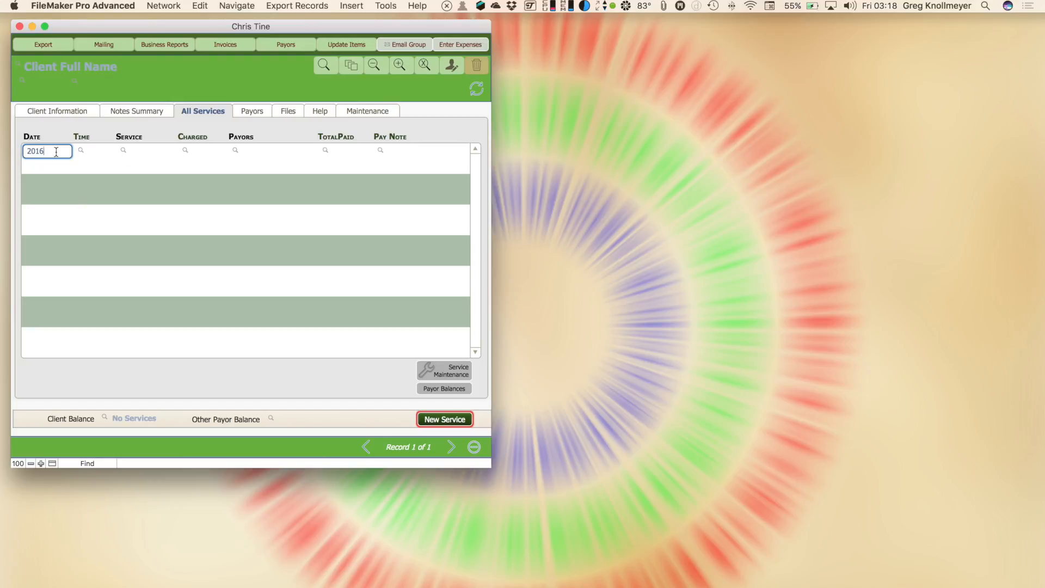
left_click(137, 149)
type("adj")
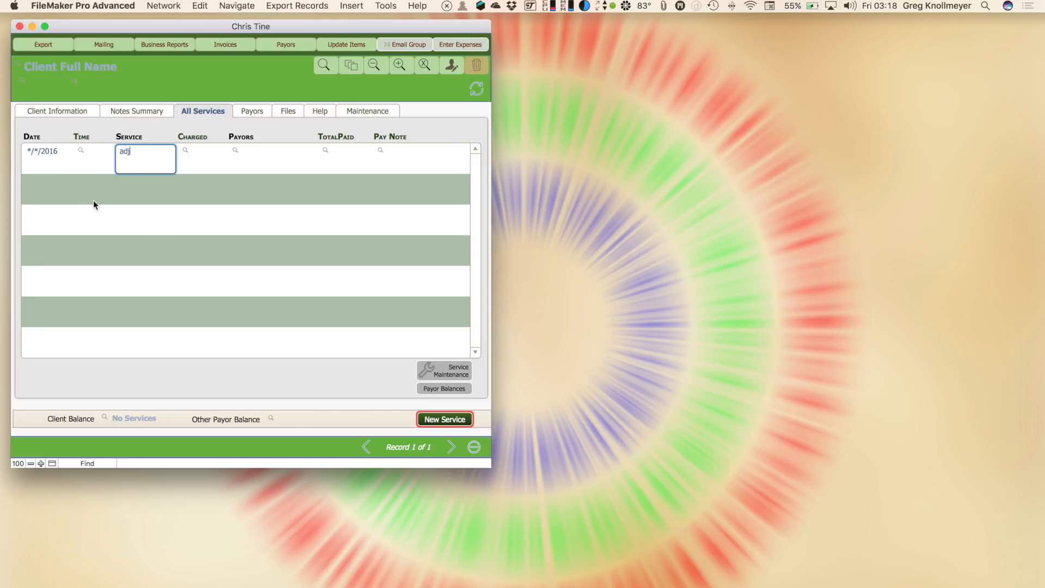
key("Return")
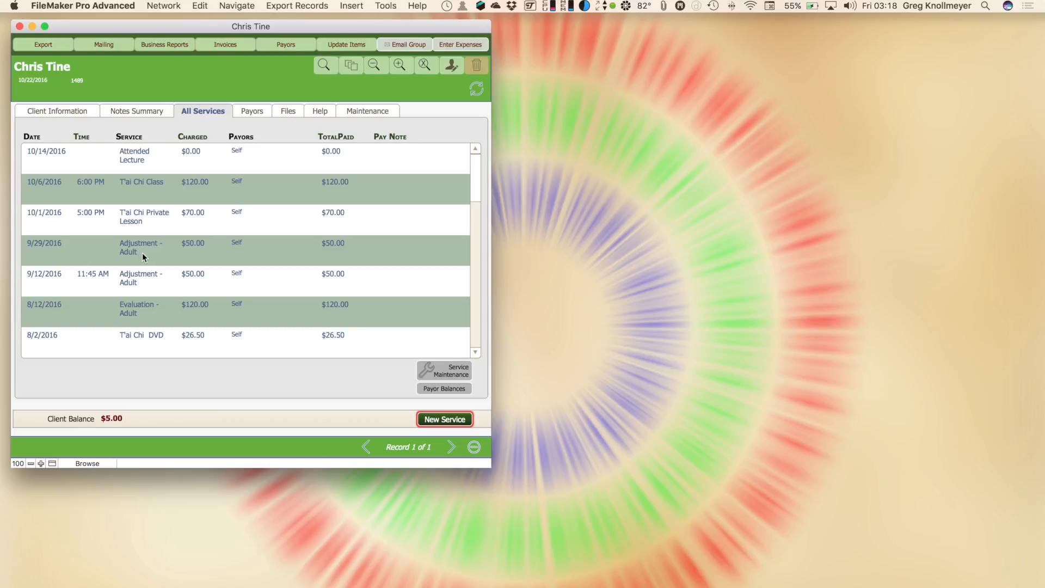
left_click(76, 112)
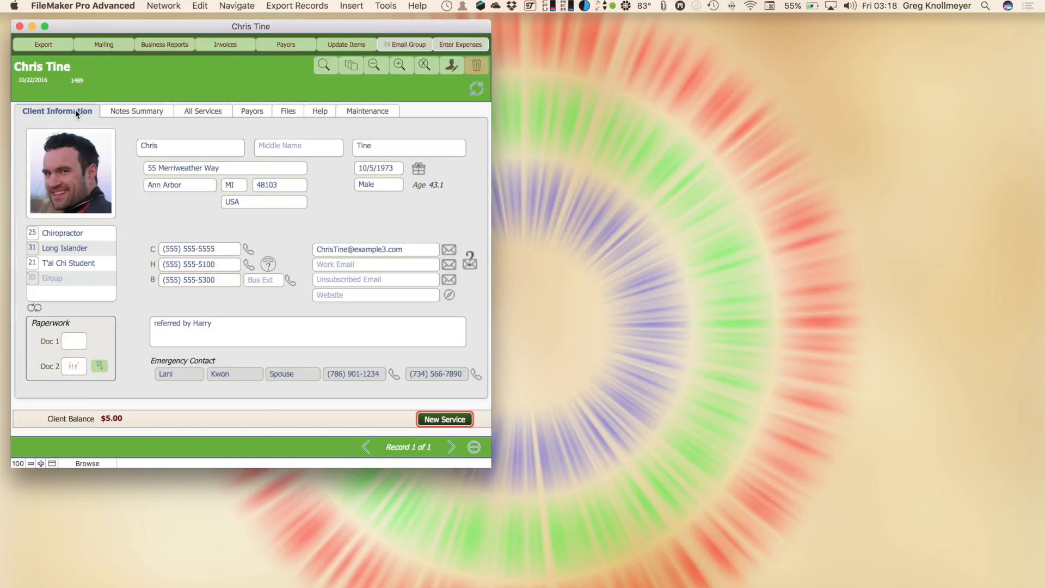
Open a second client window on the right and find this month's birthday clients there
key("super+n")
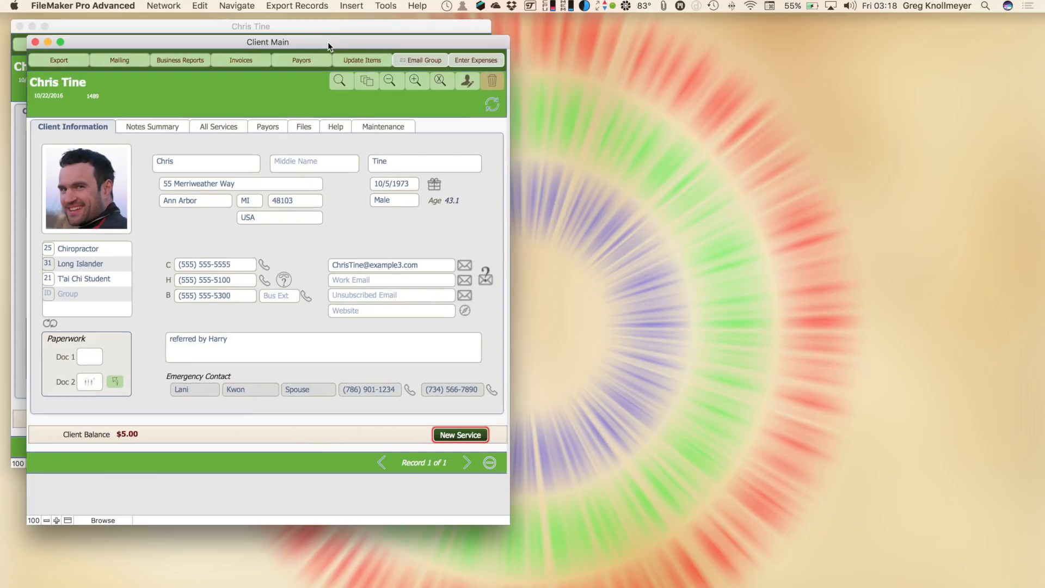
left_click_drag(328, 41, 800, 33)
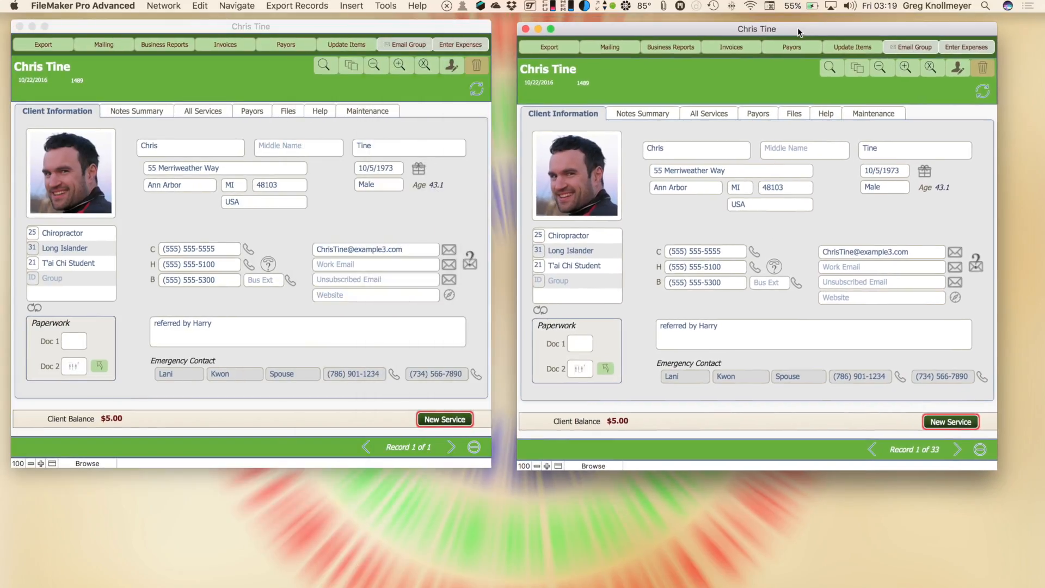
left_click(924, 174)
Browse the next birthday clients' services and details, then close the original record window
key("ctrl+Down")
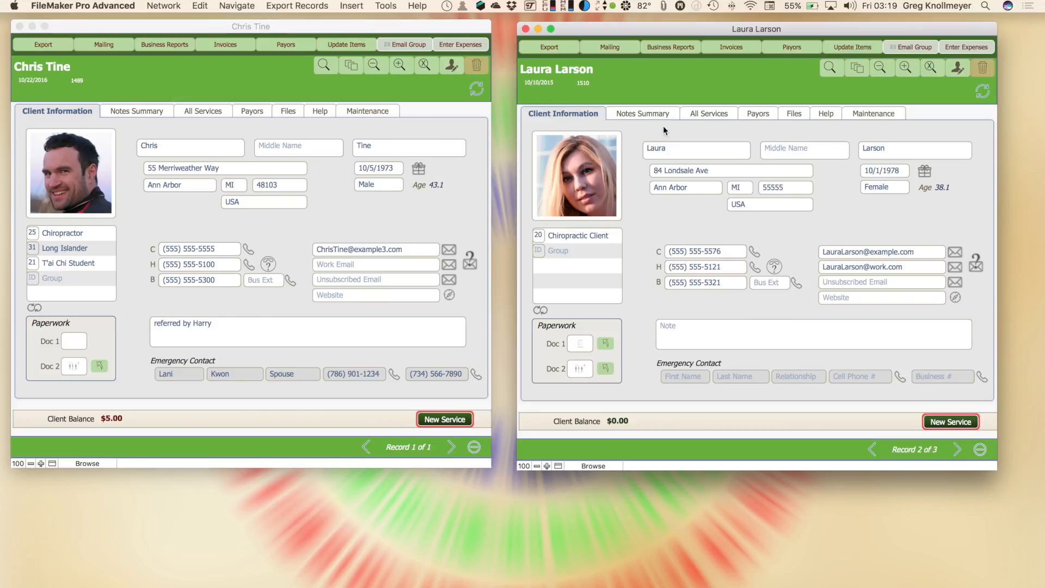
left_click(702, 111)
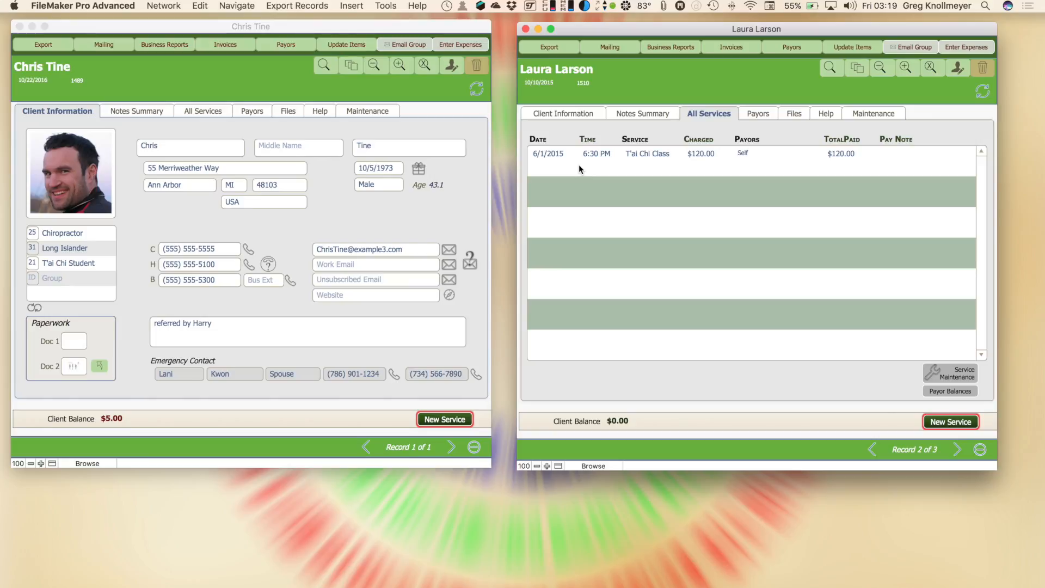
key("ctrl+Down")
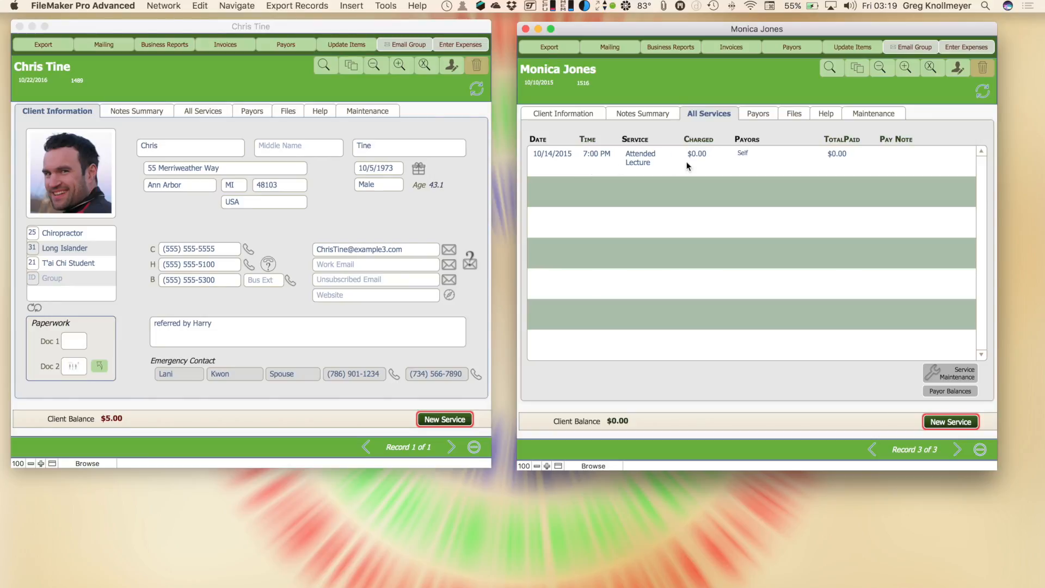
left_click(596, 115)
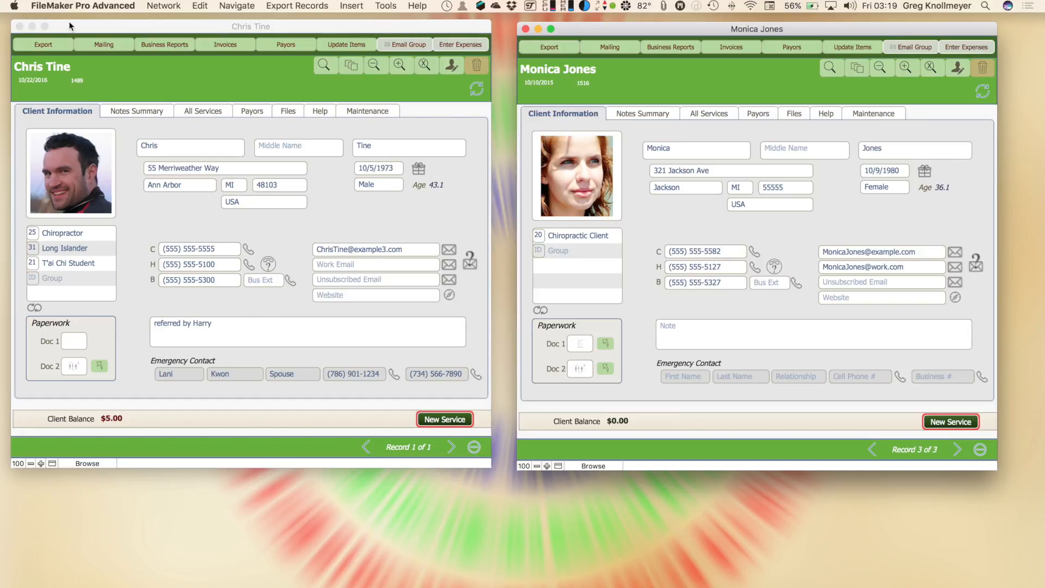
left_click(19, 26)
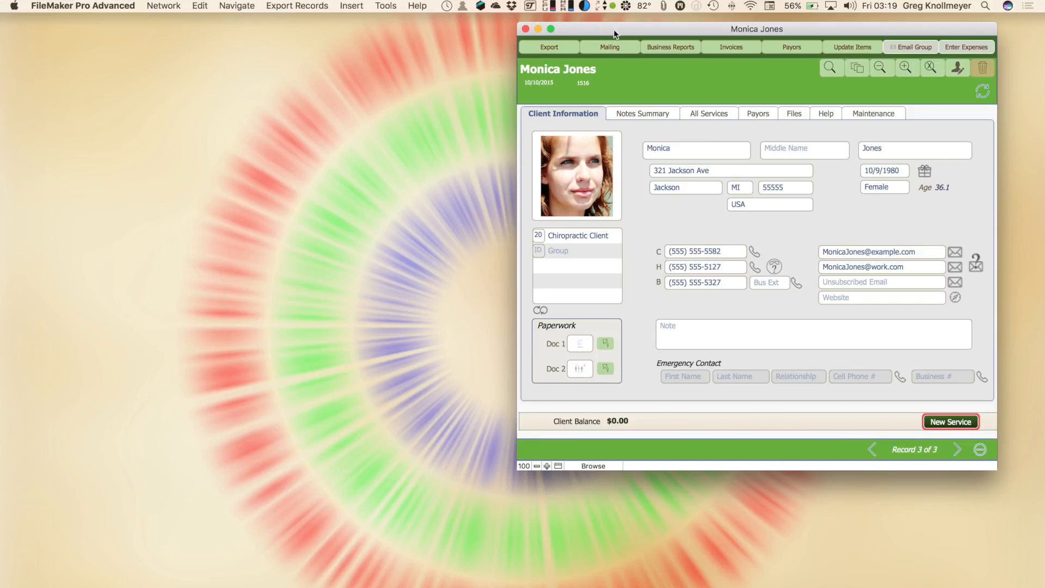
Move the window left and find clients whose service contains 'lect' on the All Services tab
left_click_drag(613, 30, 119, 40)
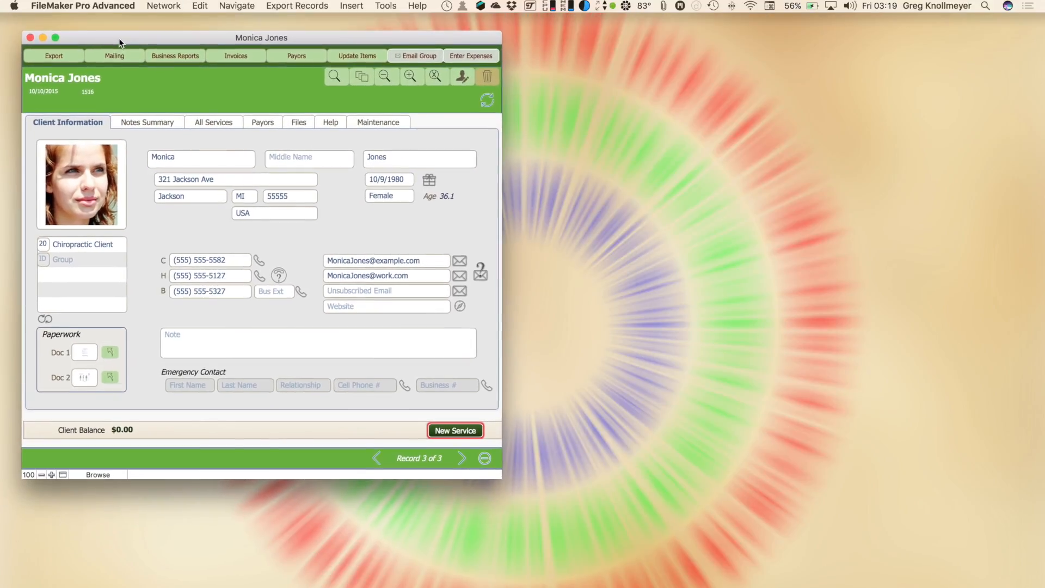
left_click(155, 124)
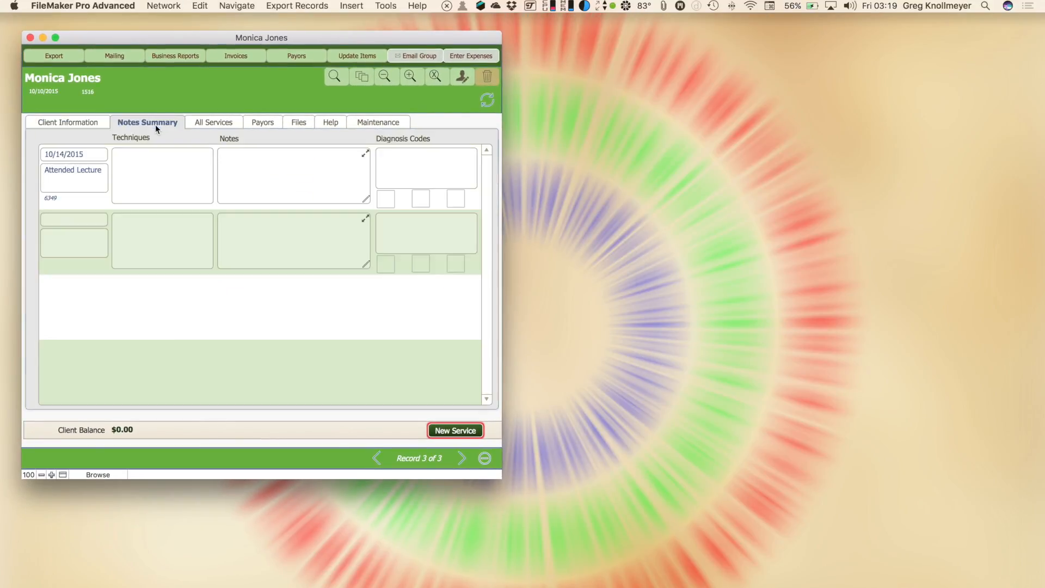
left_click(206, 124)
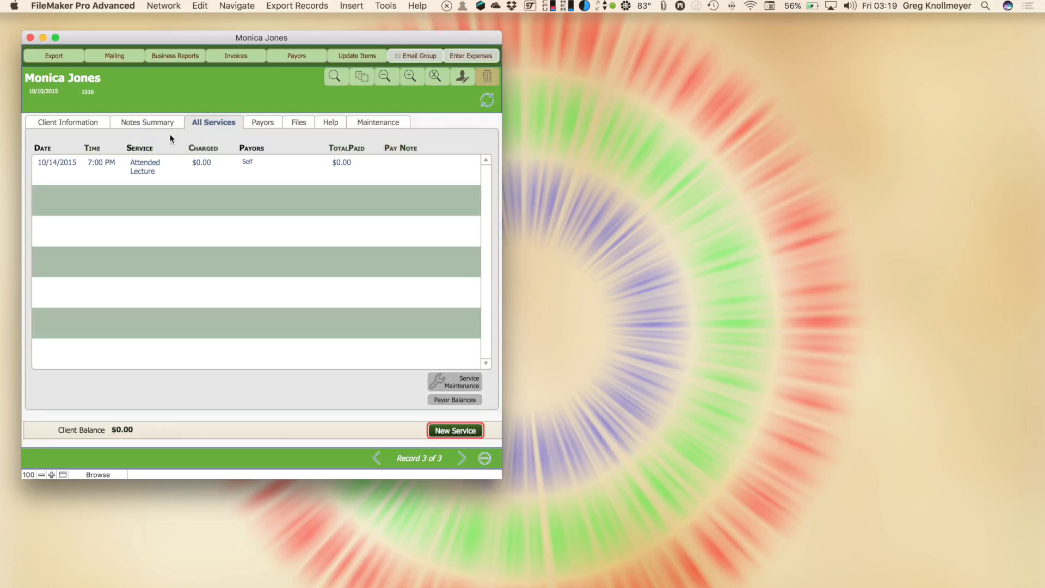
key("super+f")
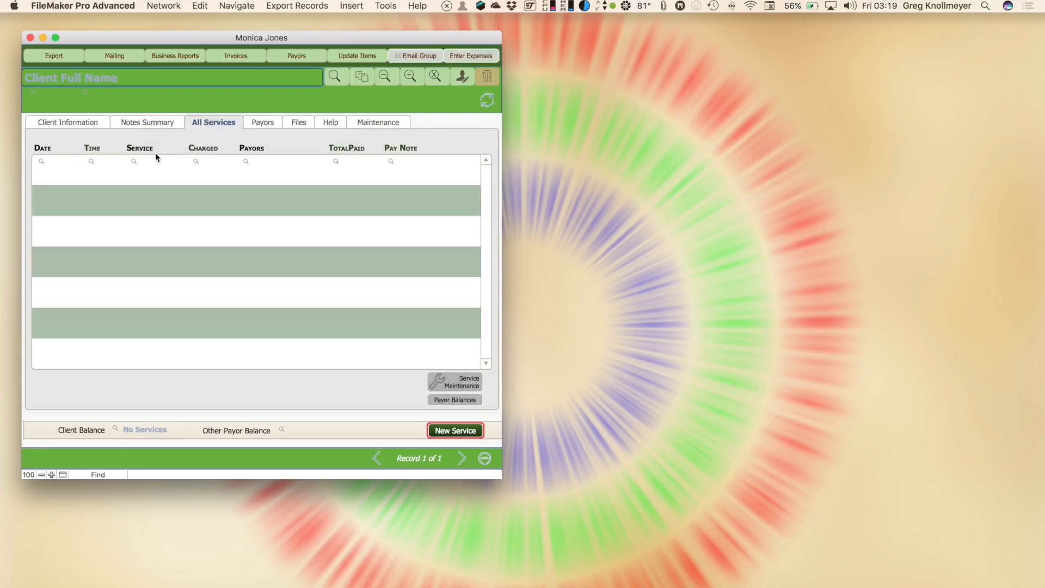
left_click(146, 165)
type("lect")
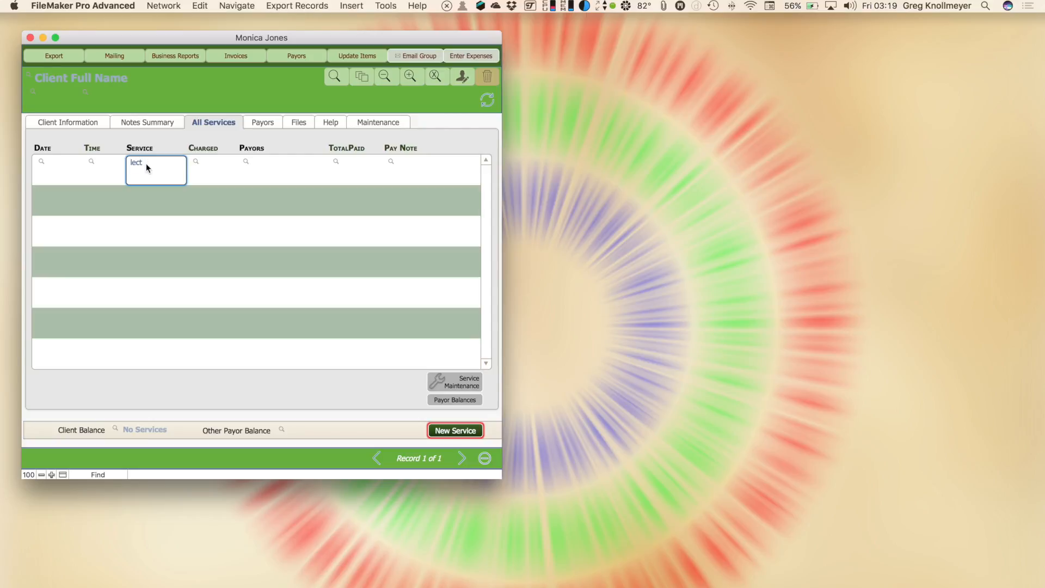
key("Return")
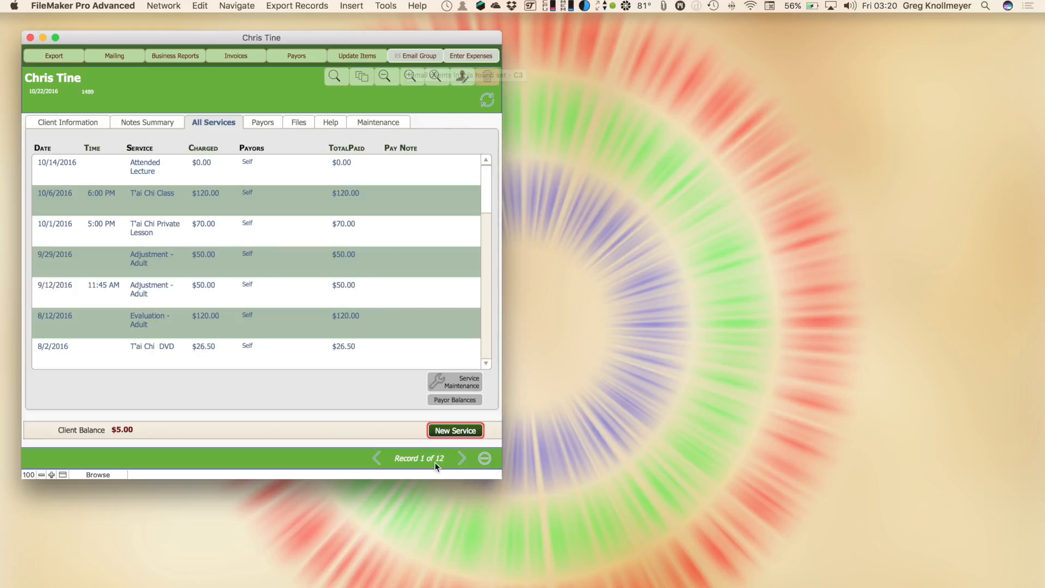
Start Mail drafts to the whole found group and to this client's e-mail address
left_click(414, 60)
left_click(91, 124)
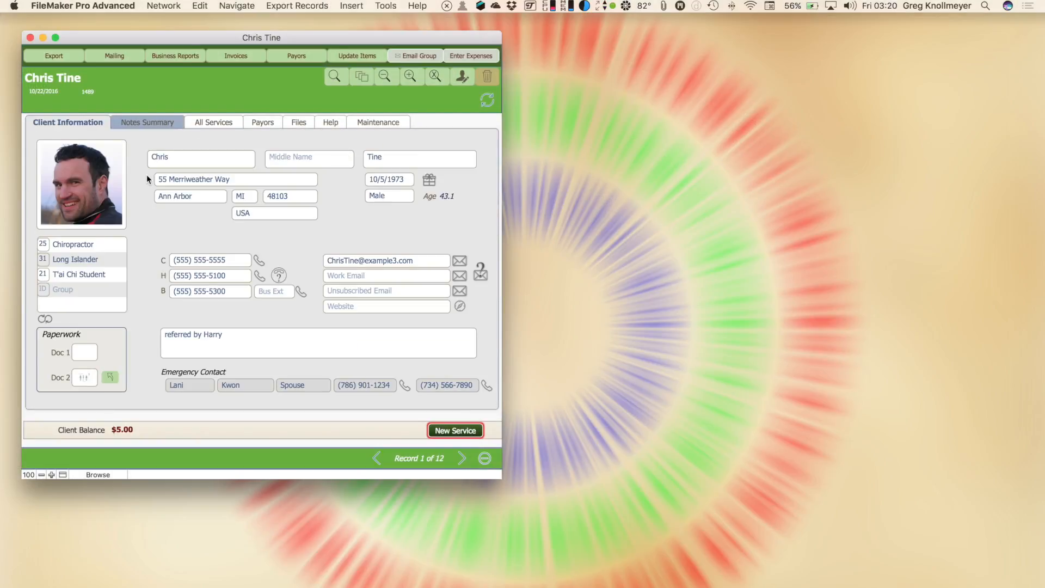
left_click(459, 263)
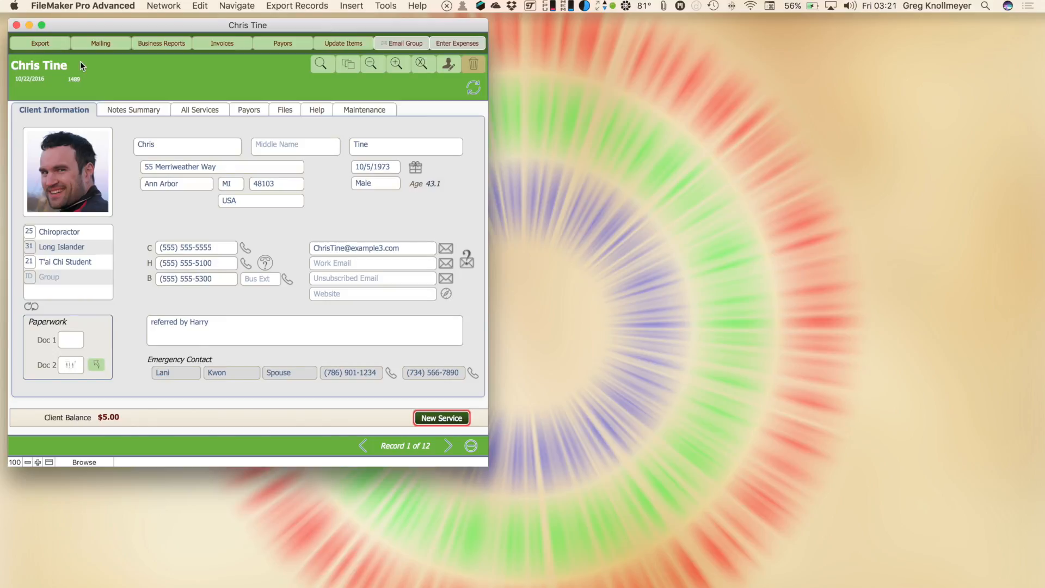
Export the found clients' emails as Excel workbook NewEmails.xlsx on the desktop
left_click(54, 44)
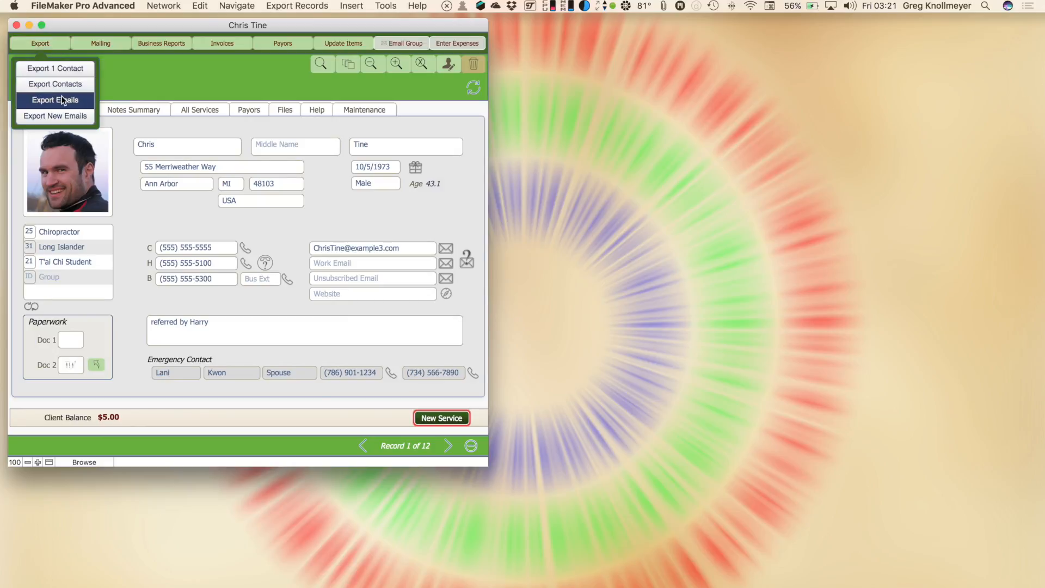
left_click(63, 100)
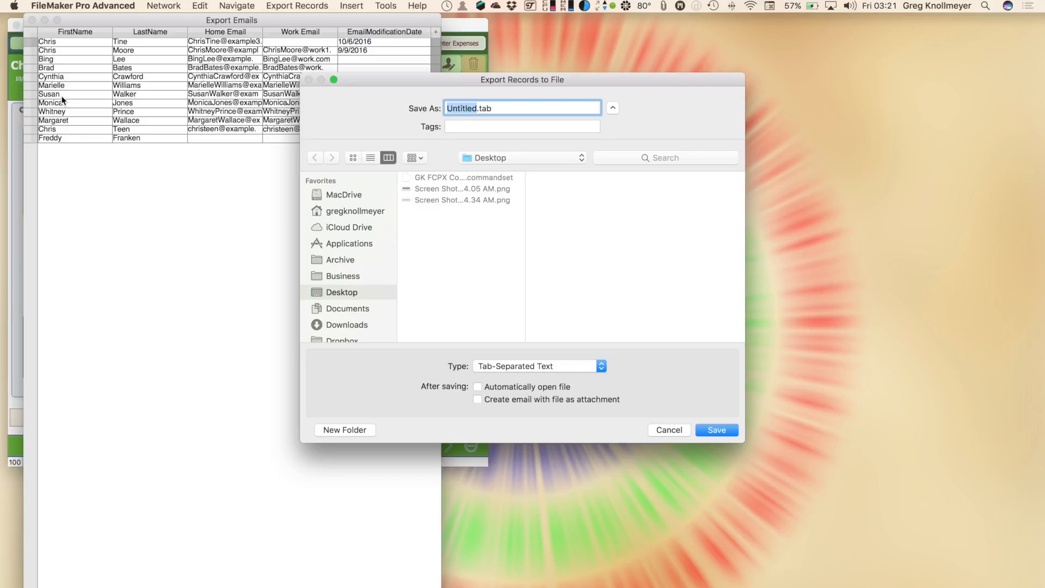
left_click(602, 366)
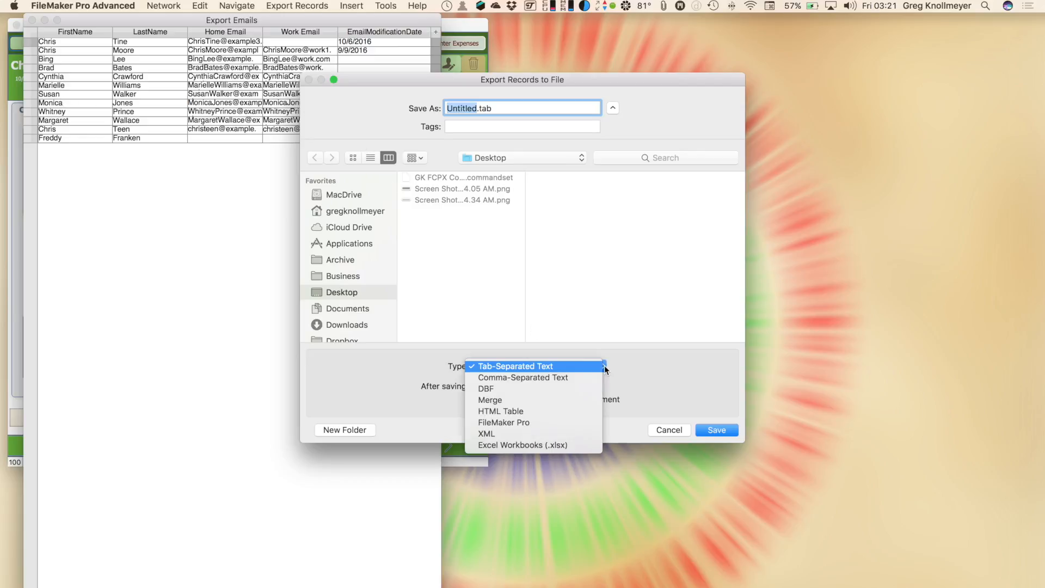
left_click(570, 445)
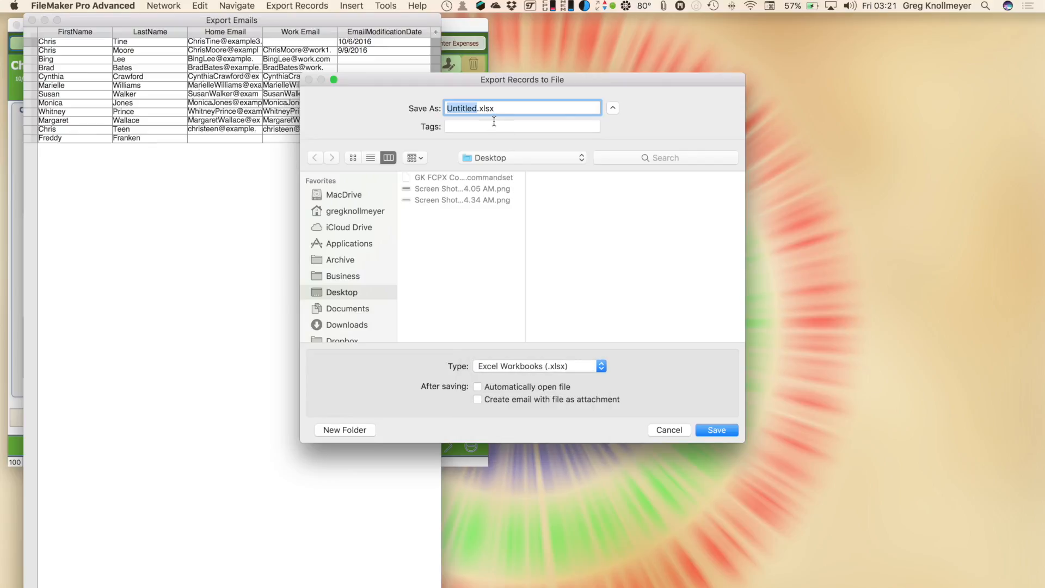
type("NewEmails")
left_click(714, 427)
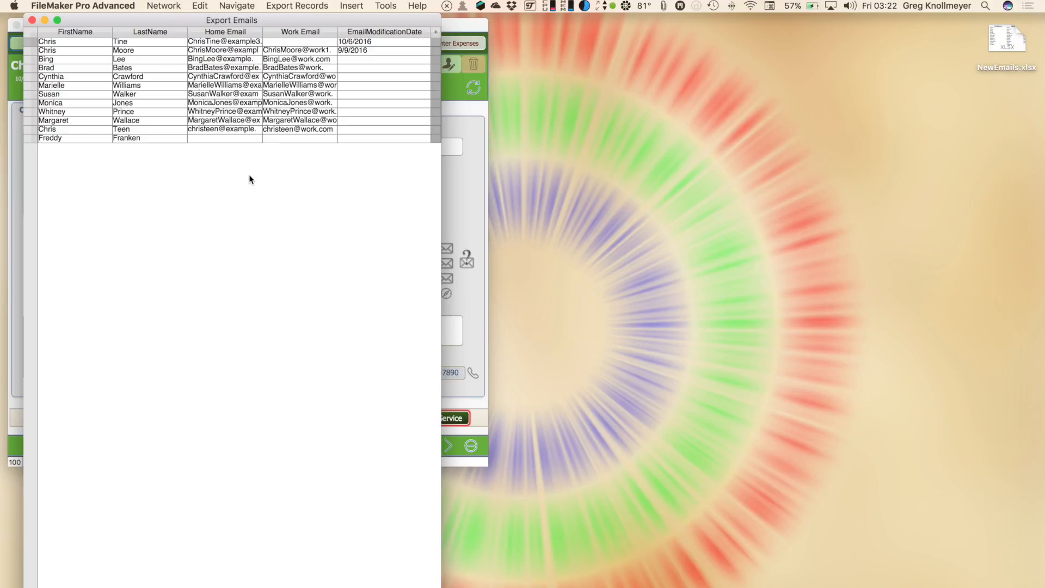
Quick Look NewEmails.xlsx to check its contents, then close the export table
left_click(1001, 42)
key("space")
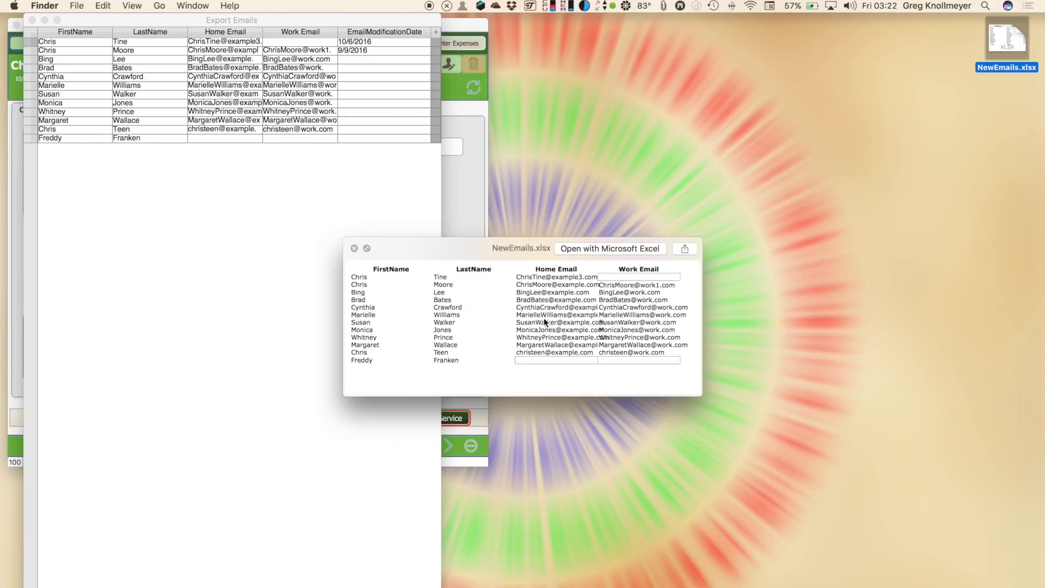
left_click(354, 249)
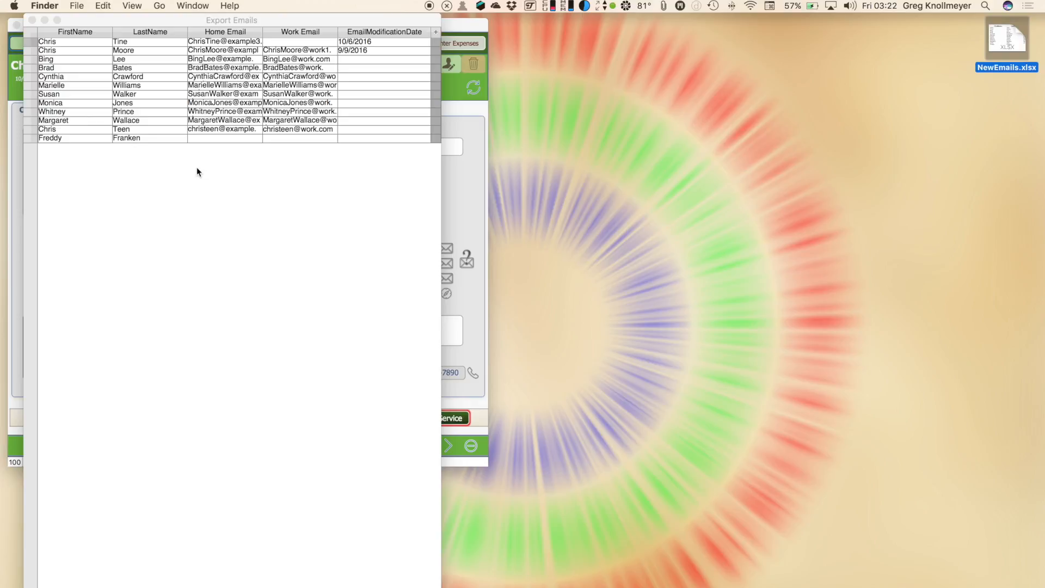
left_click(32, 21)
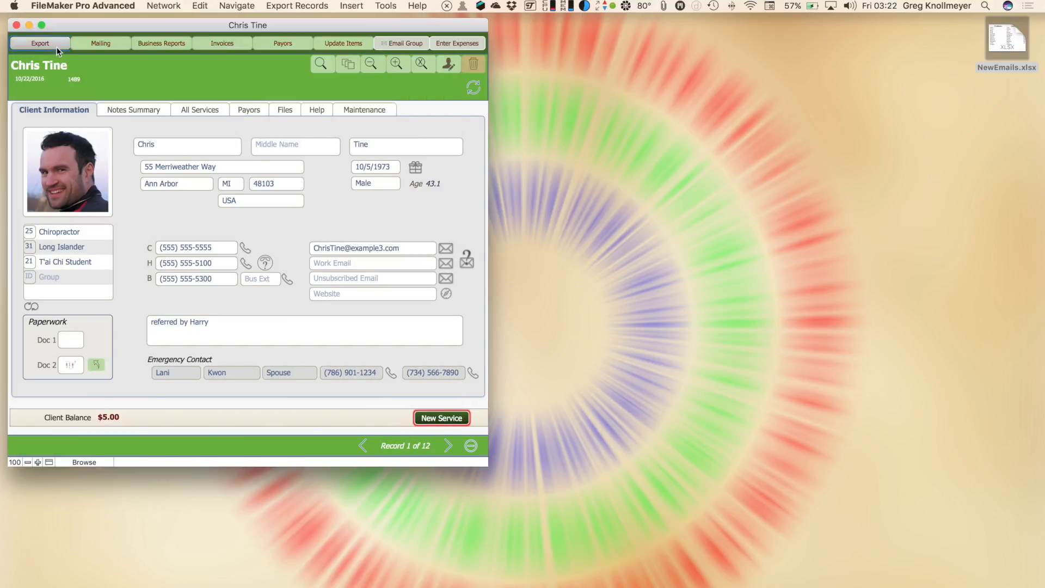
Export emails changed since 1/1/2016 as comma-separated NewContacts.csv on the desktop
left_click(55, 44)
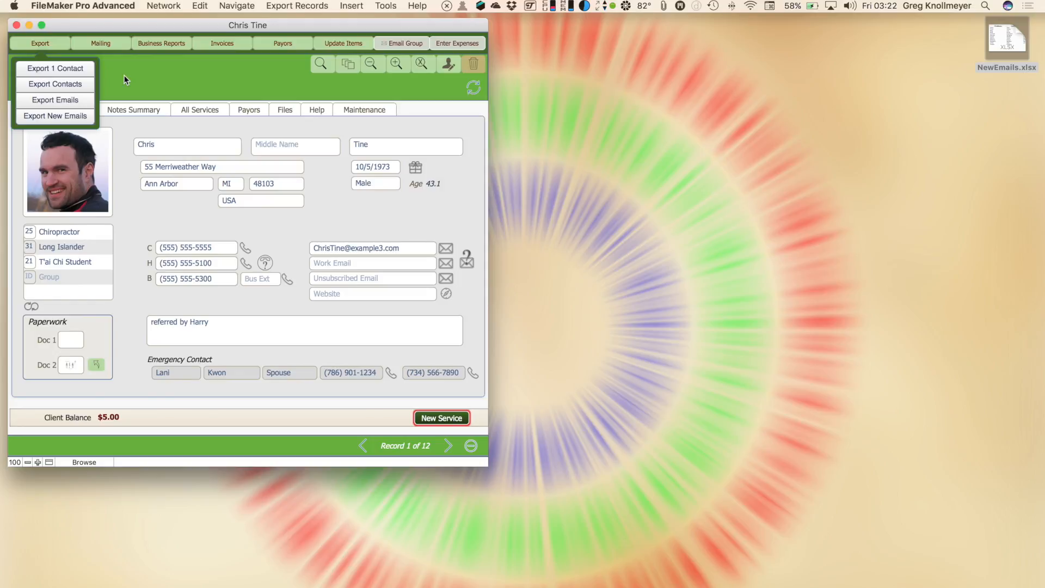
left_click(71, 115)
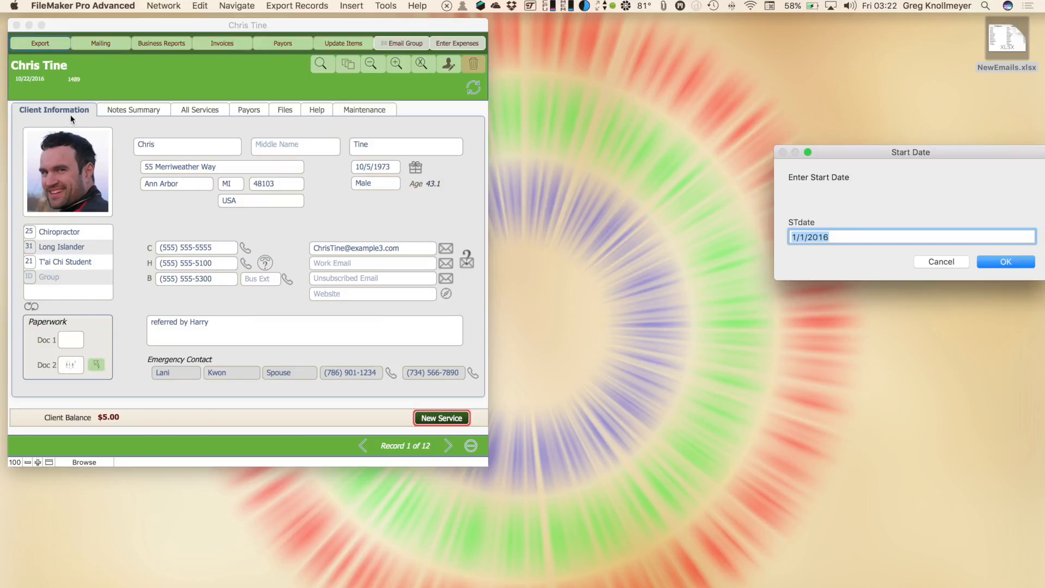
left_click_drag(884, 154, 382, 118)
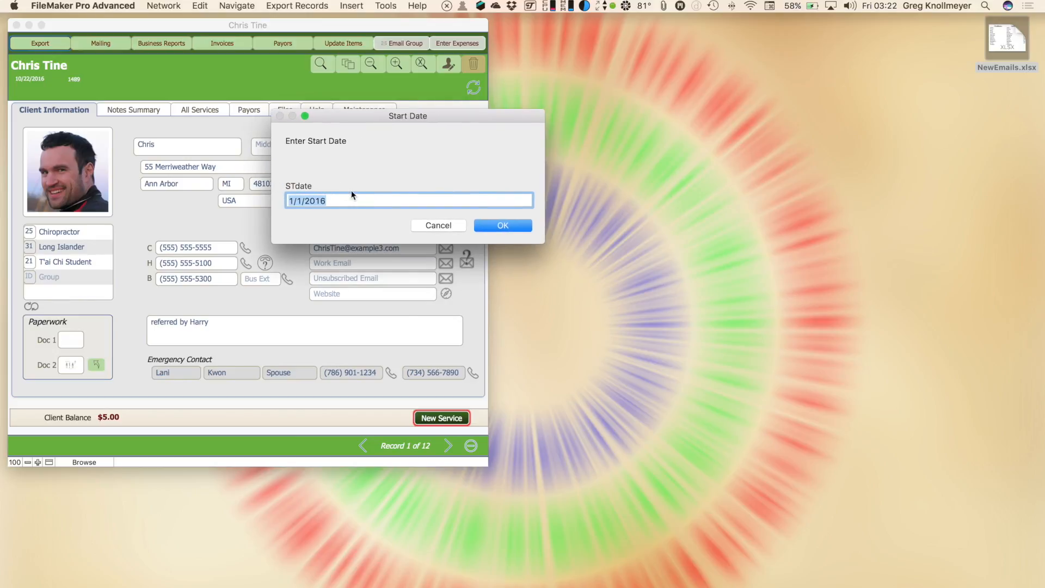
key("Return")
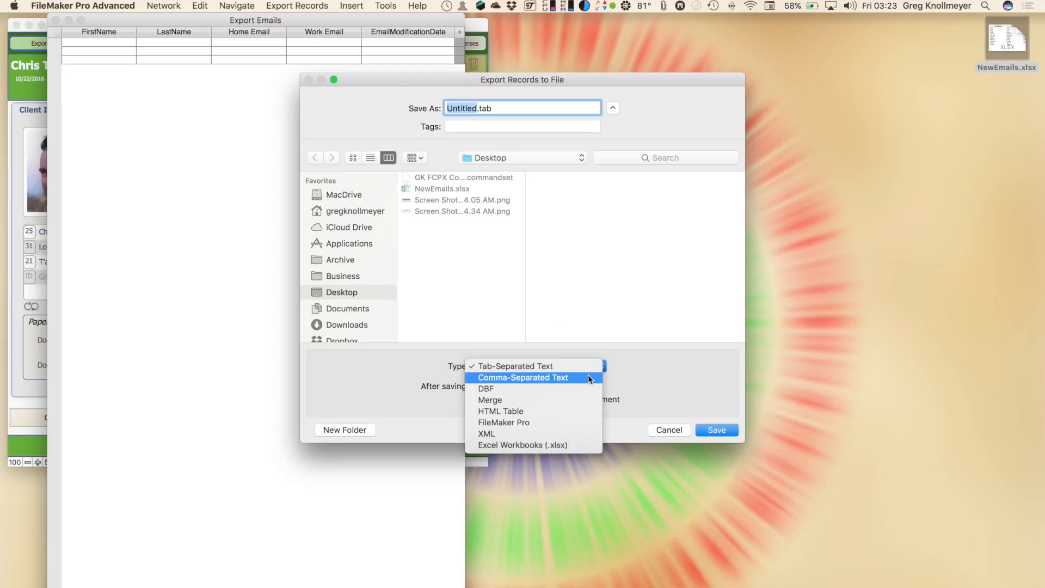
left_click(588, 376)
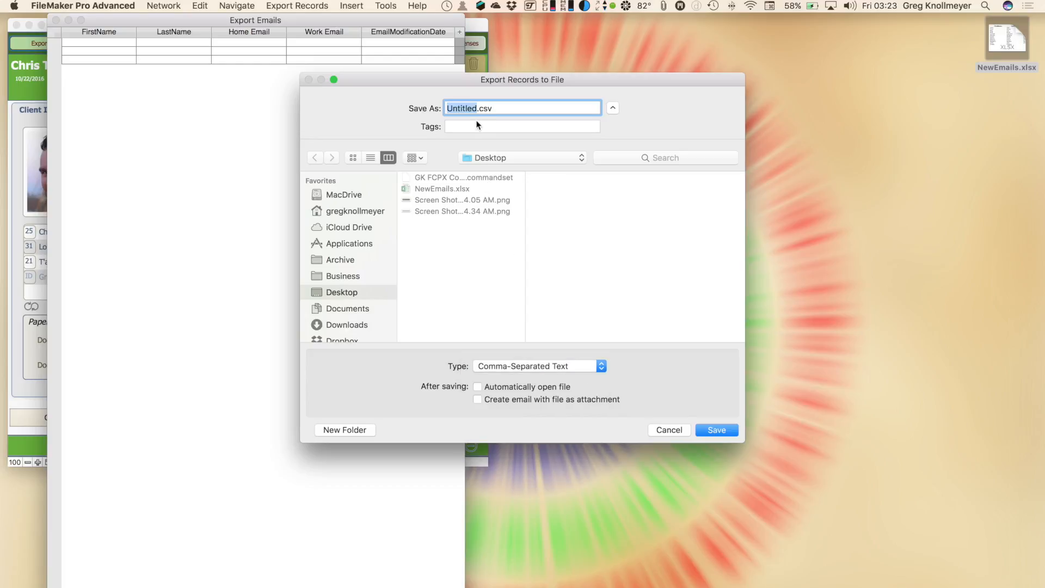
type("NewContacts")
left_click(721, 426)
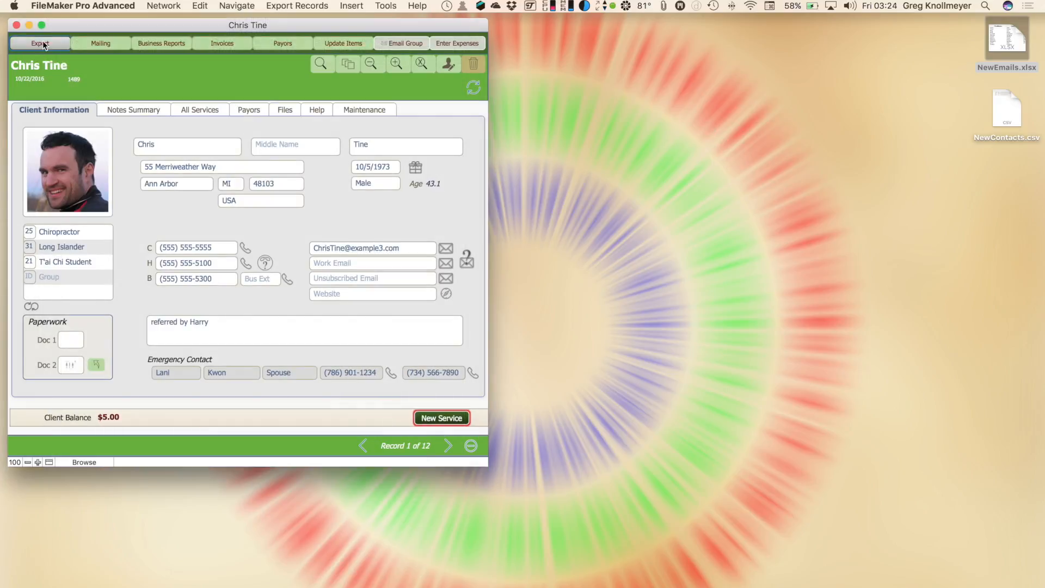
left_click(43, 45)
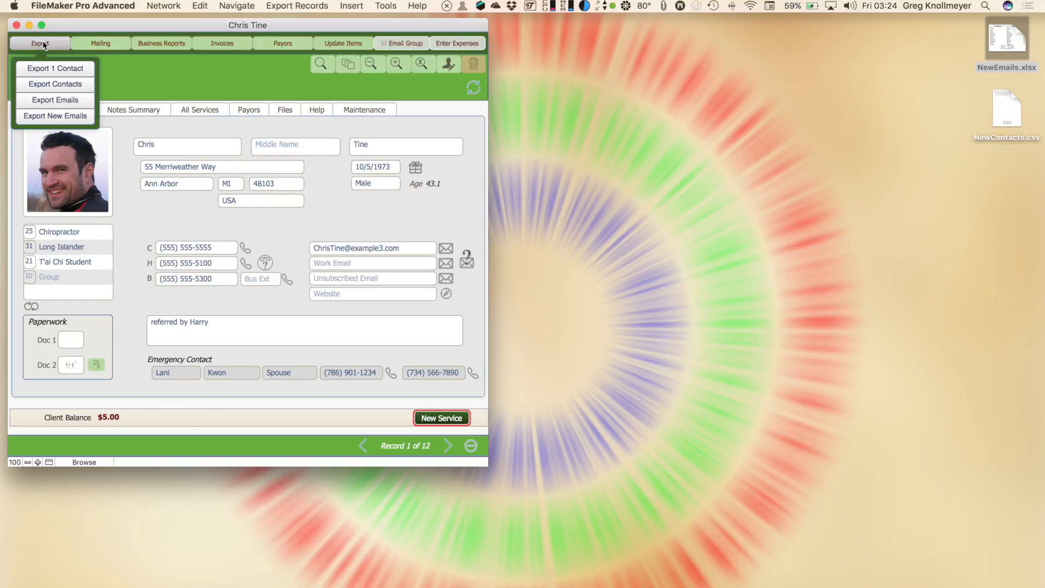
Export all found contacts as a second comma-separated file on the desktop, then close the export table
left_click(49, 85)
left_click(601, 368)
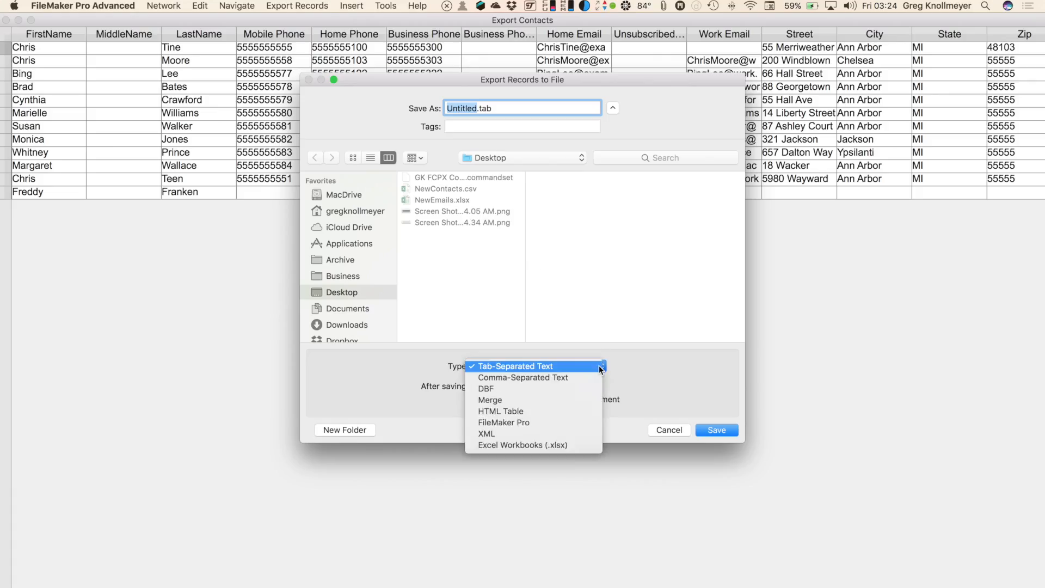
left_click(594, 381)
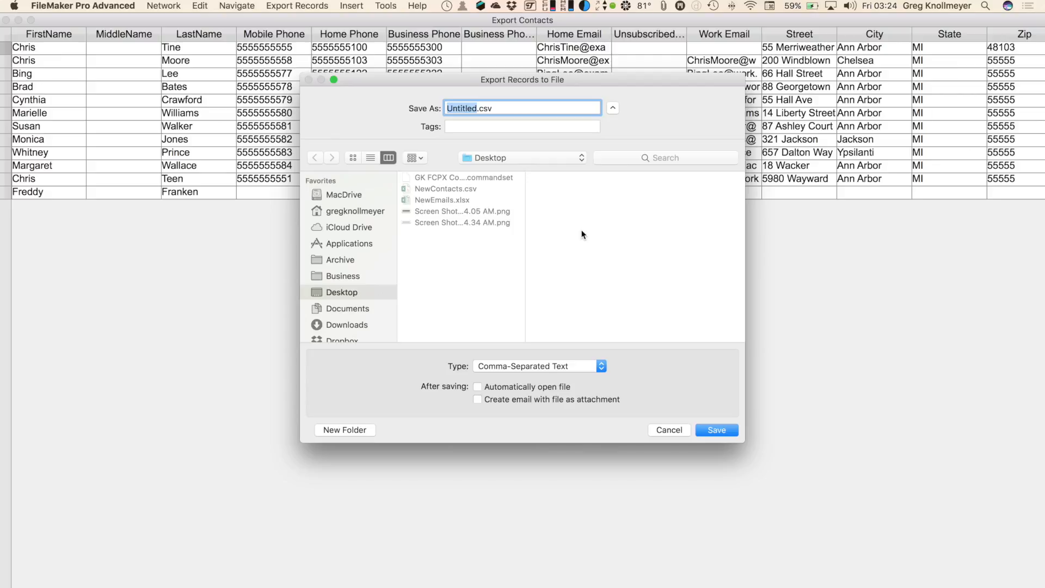
type("NewContacts2")
key("Return")
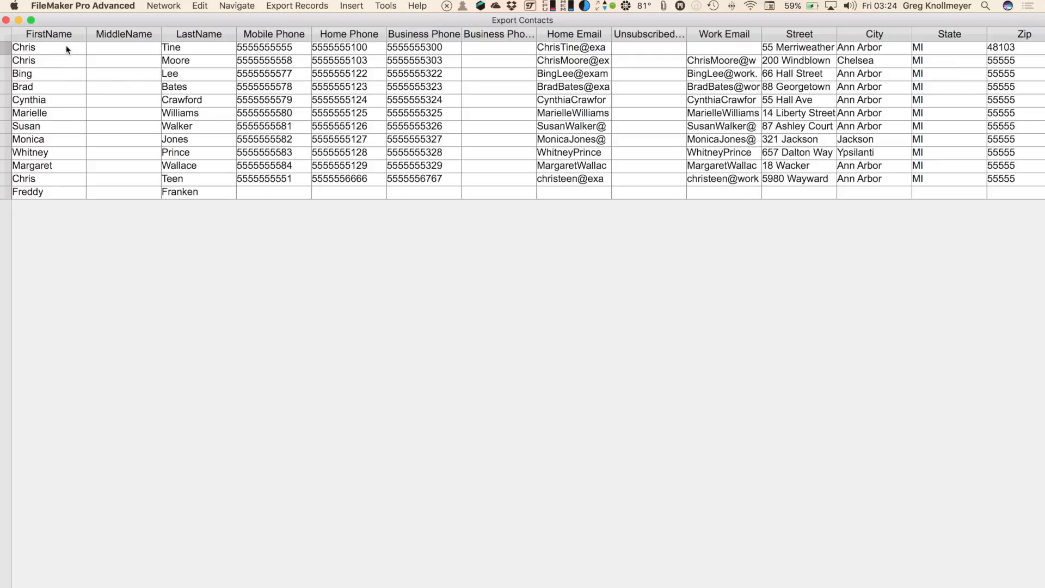
left_click(6, 20)
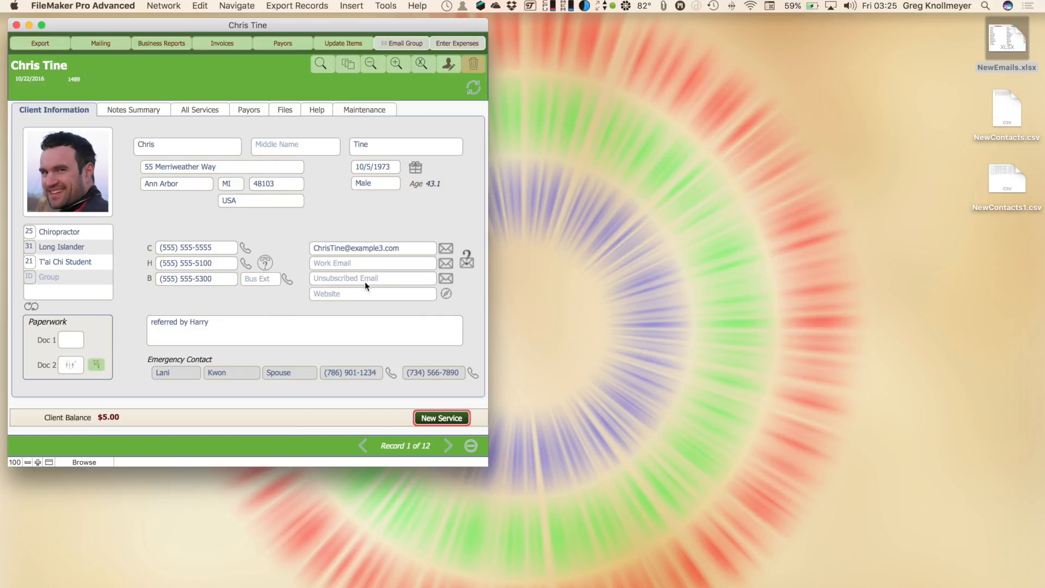
Move the client's address from Home Email to Unsubscribed Email, commit, and test its mail icon
mouse_move(403, 283)
left_click(412, 248)
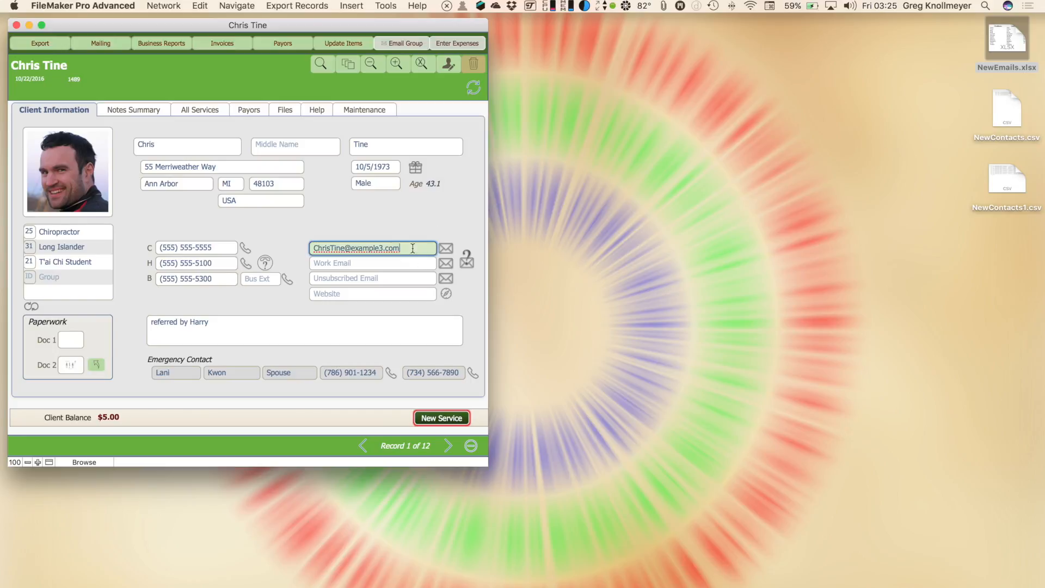
left_click(314, 249)
key("BackSpace")
left_click(321, 276)
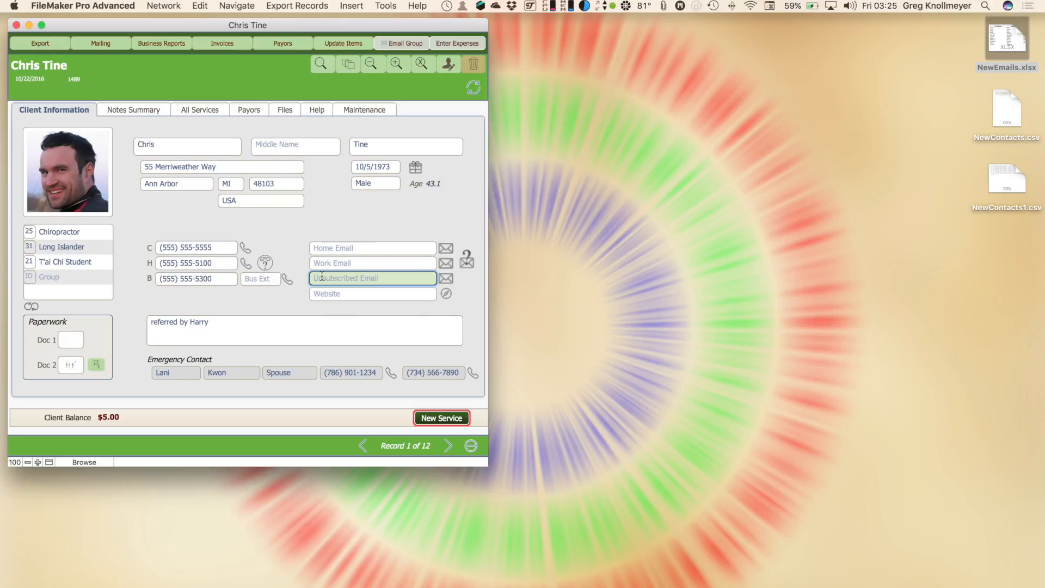
key("super+v")
left_click(304, 292)
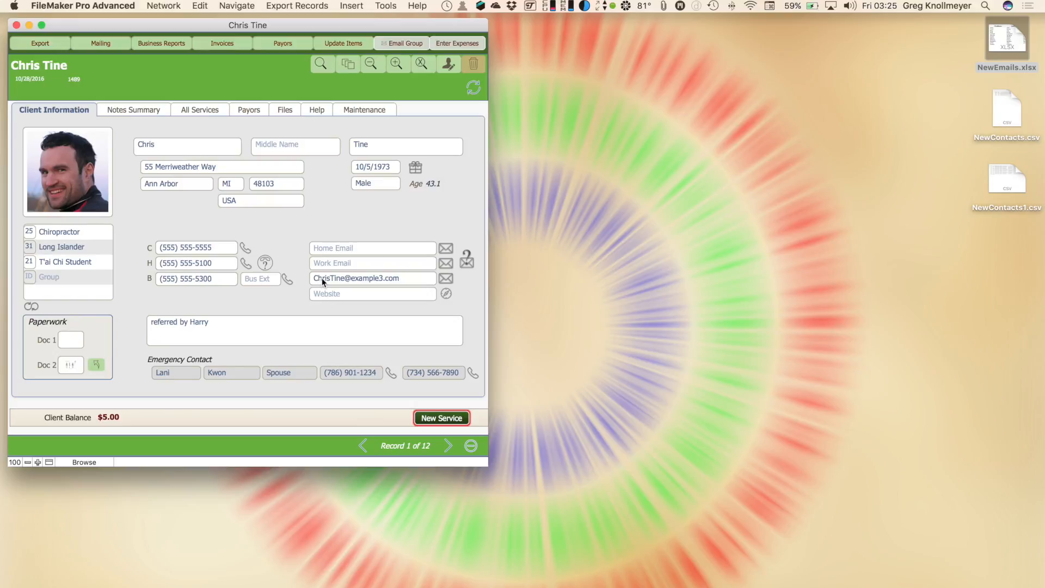
left_click(445, 280)
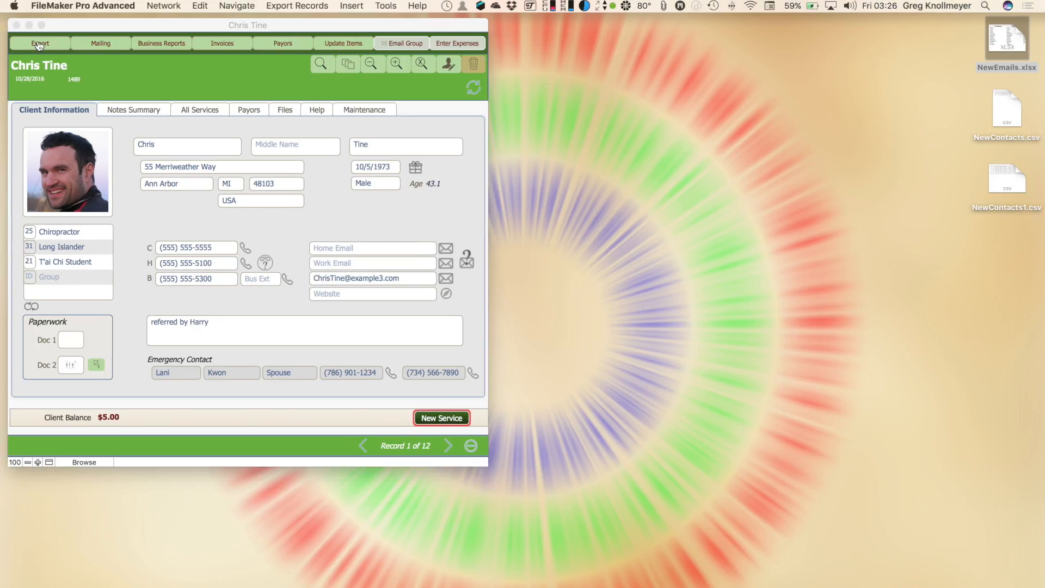
Choose Export New Emails from the Export options
left_click(39, 45)
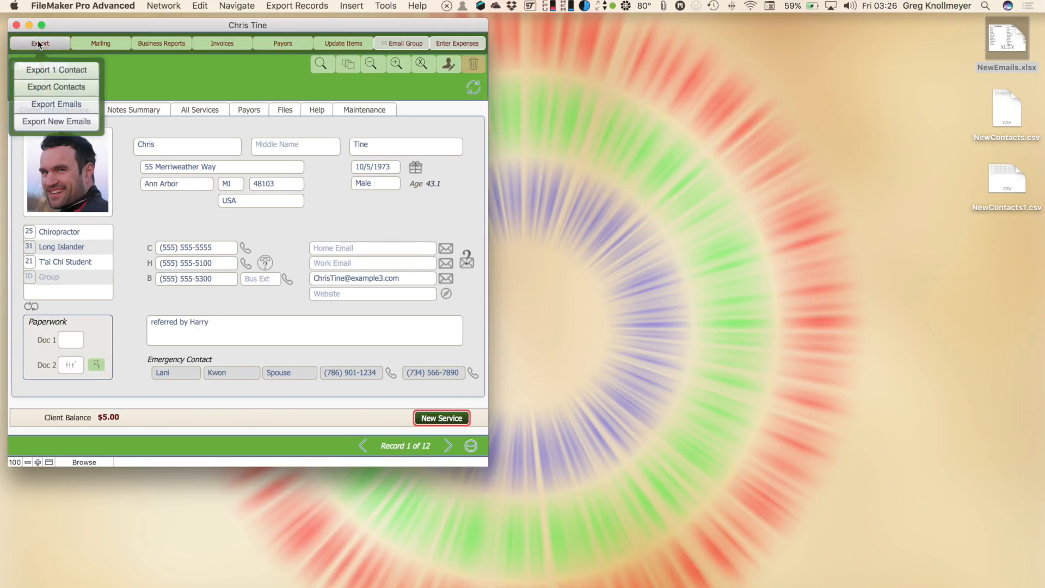
left_click(50, 114)
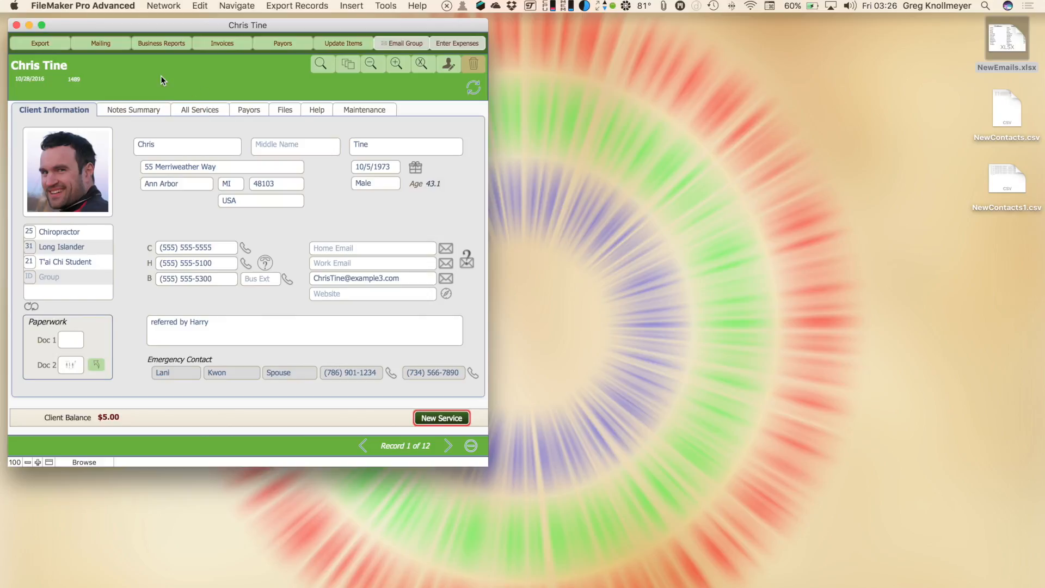
Preview the Avery 5160 mailing labels for all 12 clients, then close the preview
left_click(110, 46)
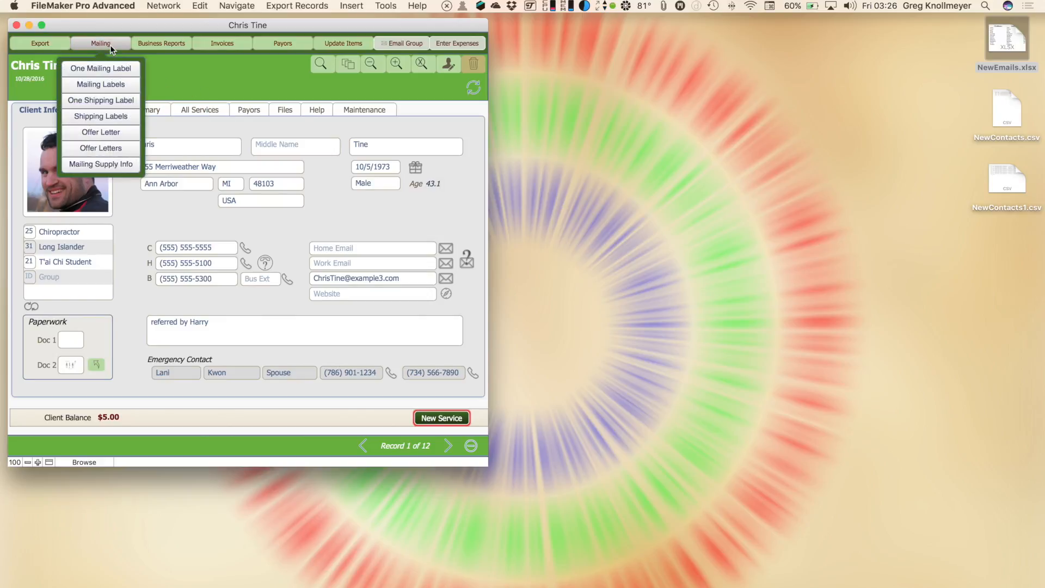
left_click(110, 83)
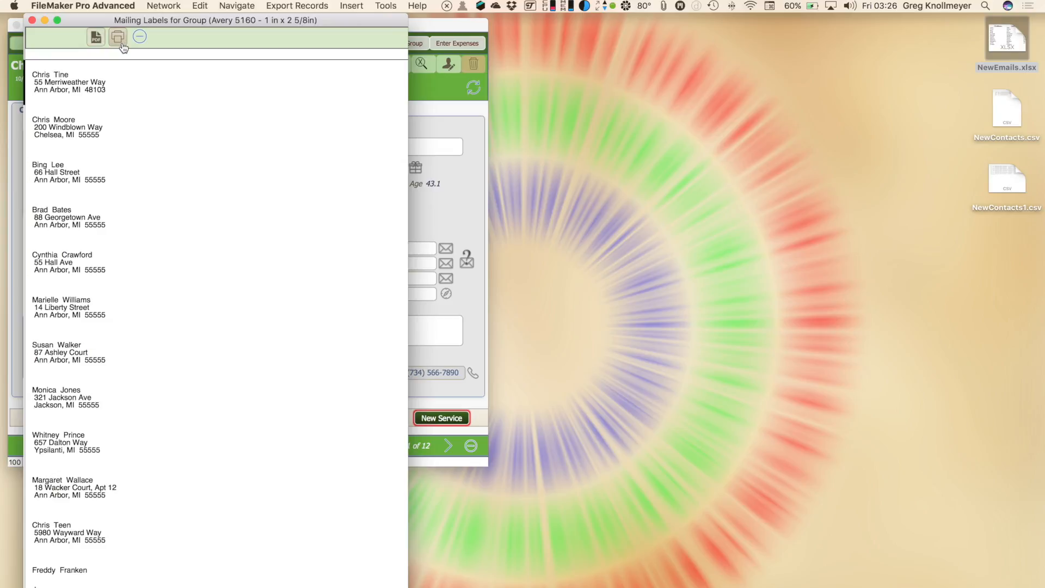
scroll(117, 196, "down", 1)
scroll(117, 196, "up", 1)
left_click(33, 20)
left_click(95, 44)
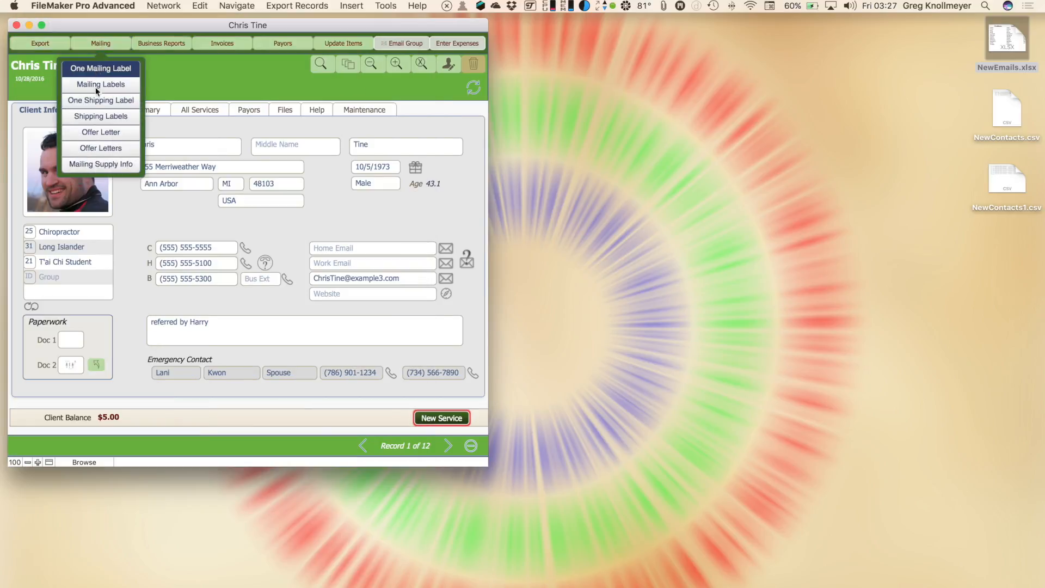
Preview the group offer letters and step ahead to the fifth client's letter
left_click(108, 147)
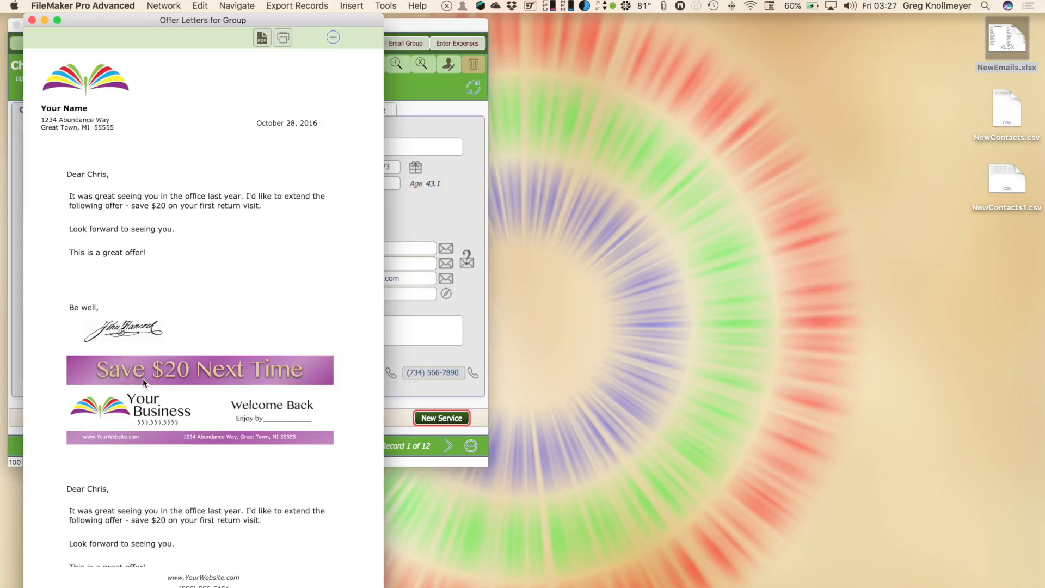
scroll(142, 378, "down", 5)
scroll(143, 380, "down", 3)
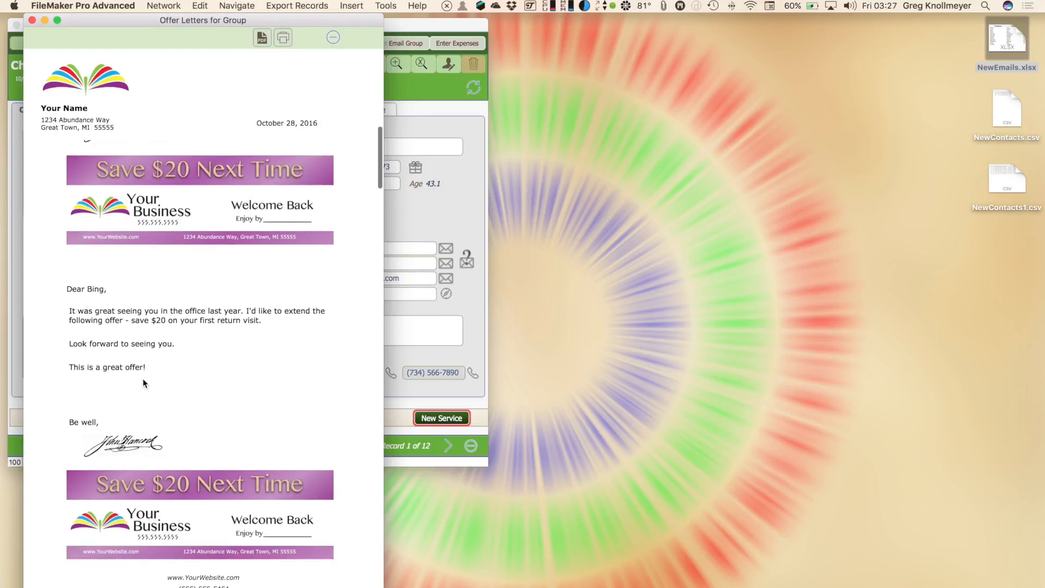
left_click(447, 447)
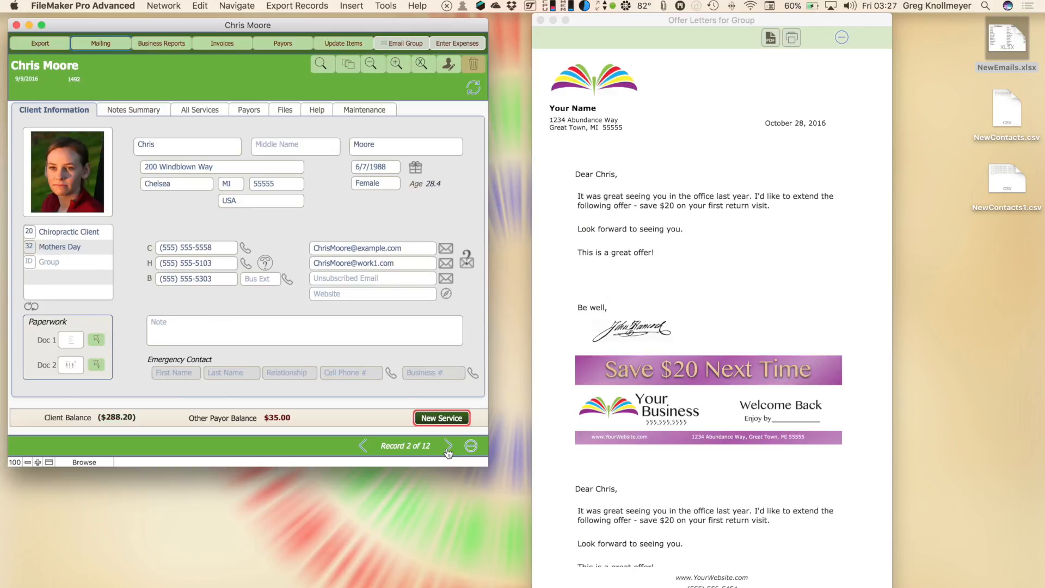
left_click(447, 447)
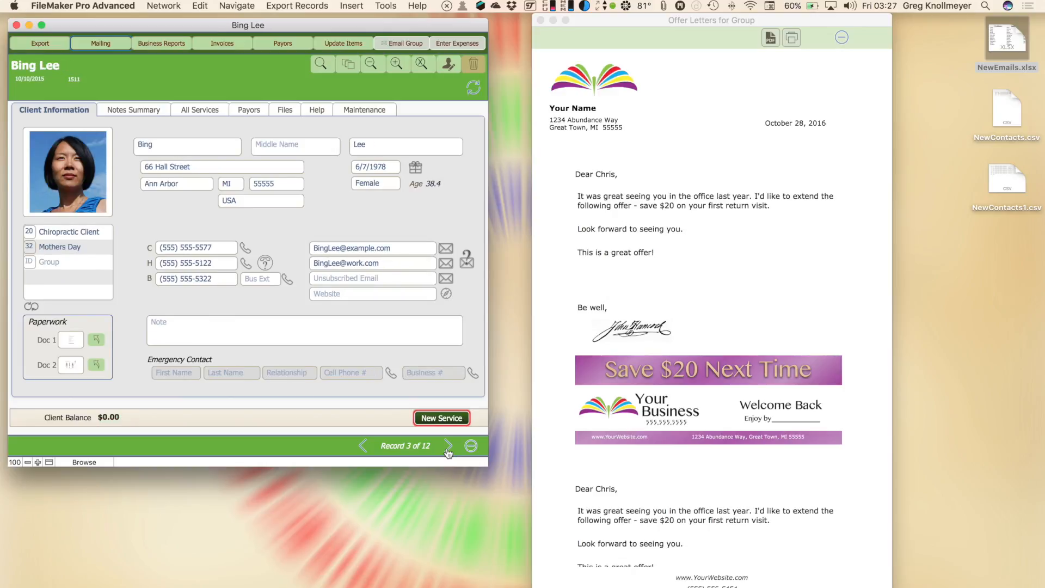
double_click(448, 447)
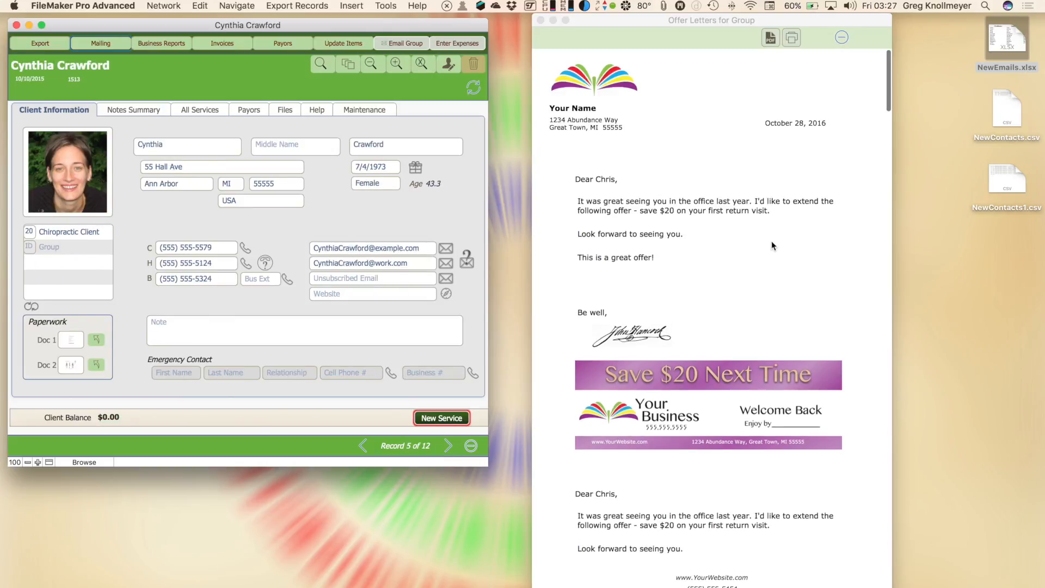
Add 'Hope you have lovely fall.' after 'Look forward to seeing you.' in the letter body
left_click(642, 207)
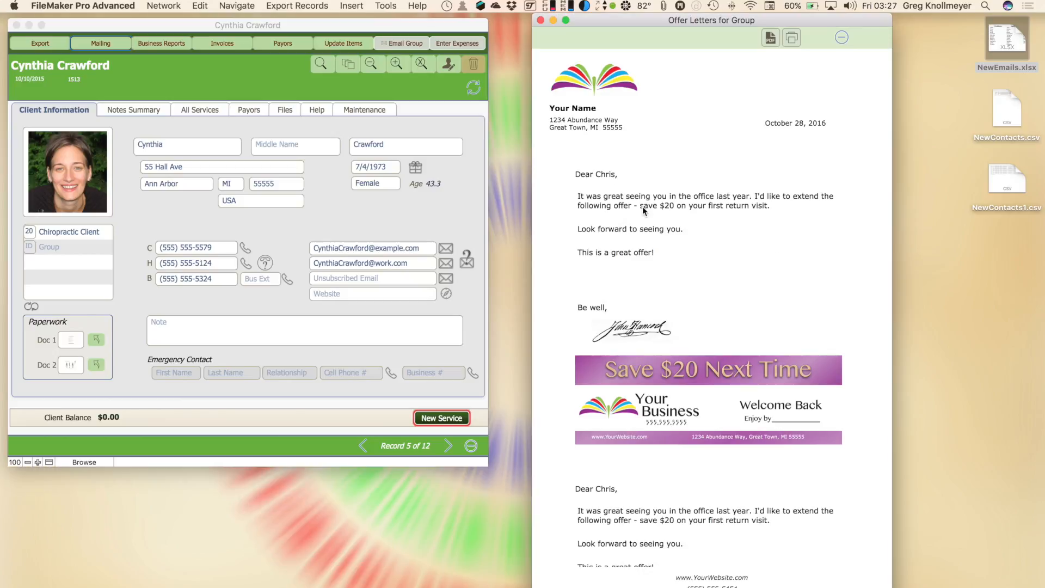
left_click(643, 206)
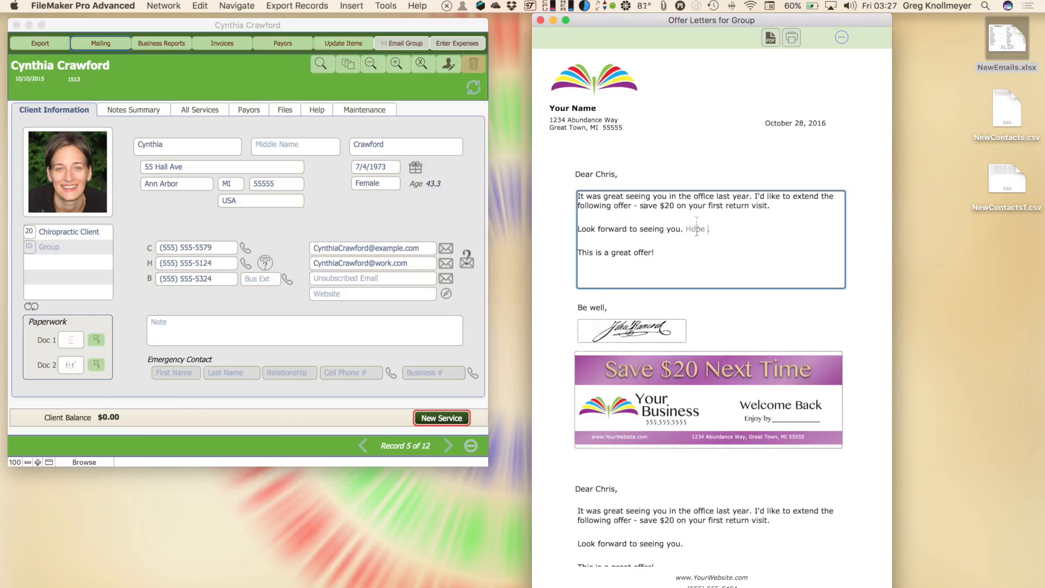
type("you have lovely fall")
left_click(633, 327)
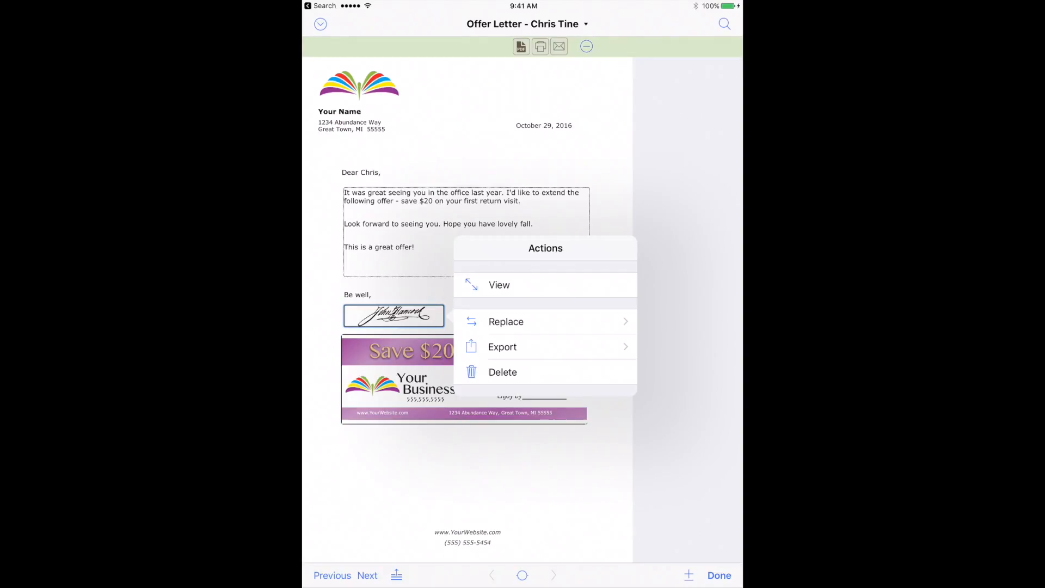
Replace the offer letter's signature with a newly hand-drawn one and accept it
left_click(505, 321)
left_click(507, 310)
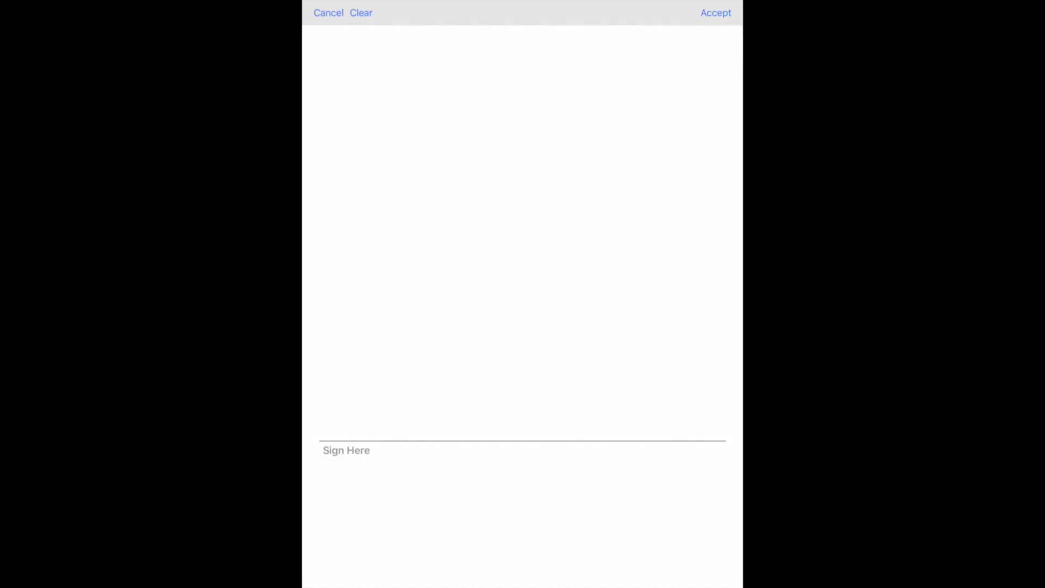
mouse_move(311, 474)
left_mouse_down()
mouse_move(387, 419)
mouse_move(450, 439)
left_mouse_up()
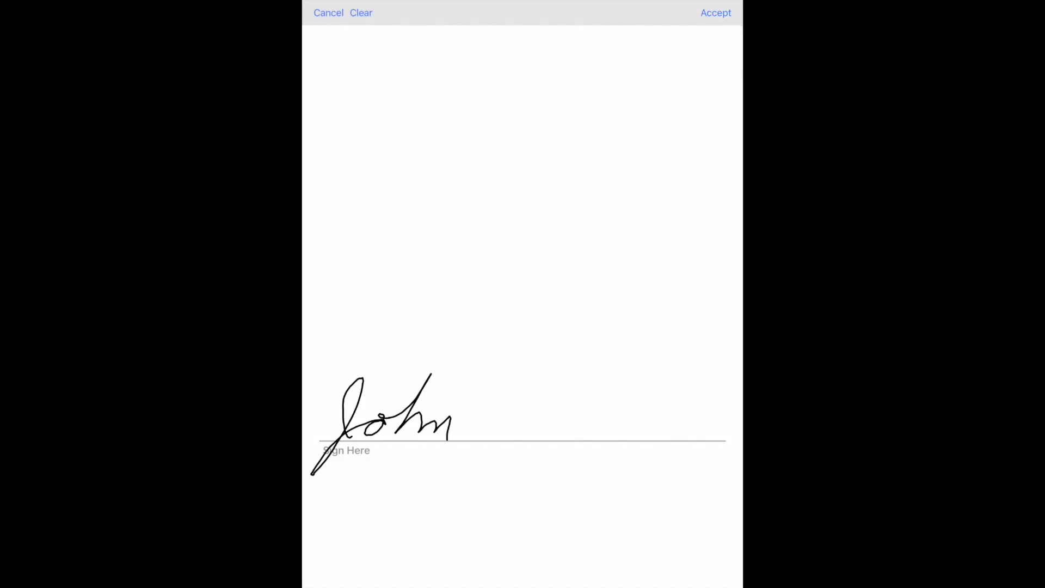
mouse_move(503, 375)
left_mouse_down()
mouse_move(508, 435)
mouse_move(601, 425)
mouse_move(688, 384)
mouse_move(702, 440)
left_mouse_up()
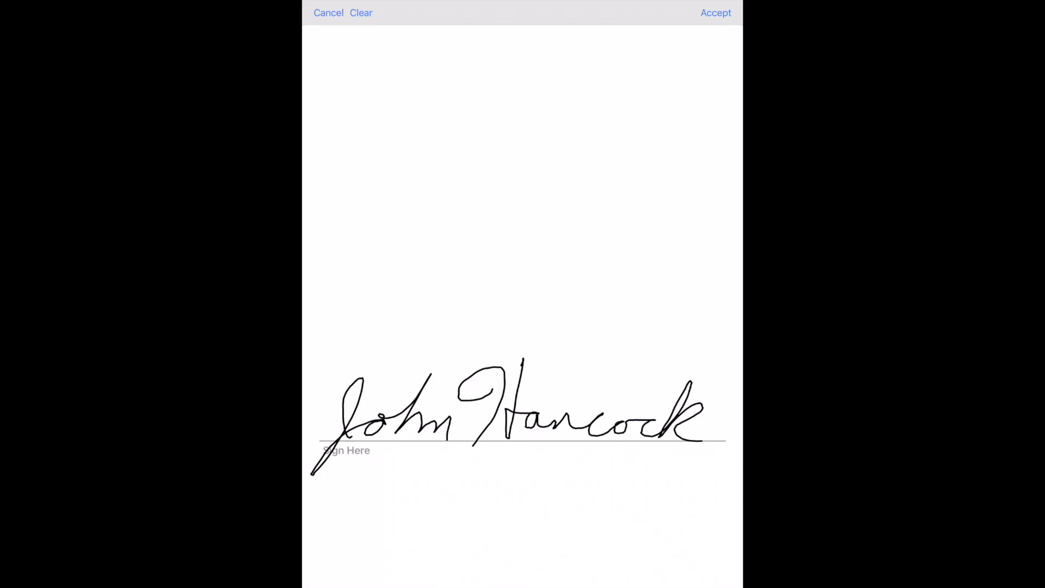
left_click(716, 12)
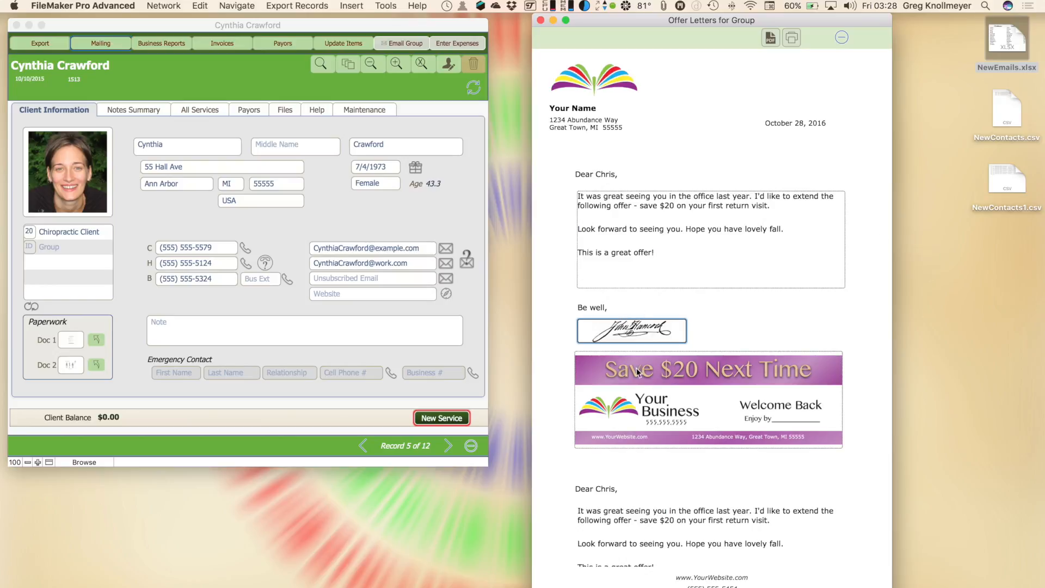
Swap the old coupon image for SampleCouponO.png, then close the Offer Letters window
left_click(645, 392)
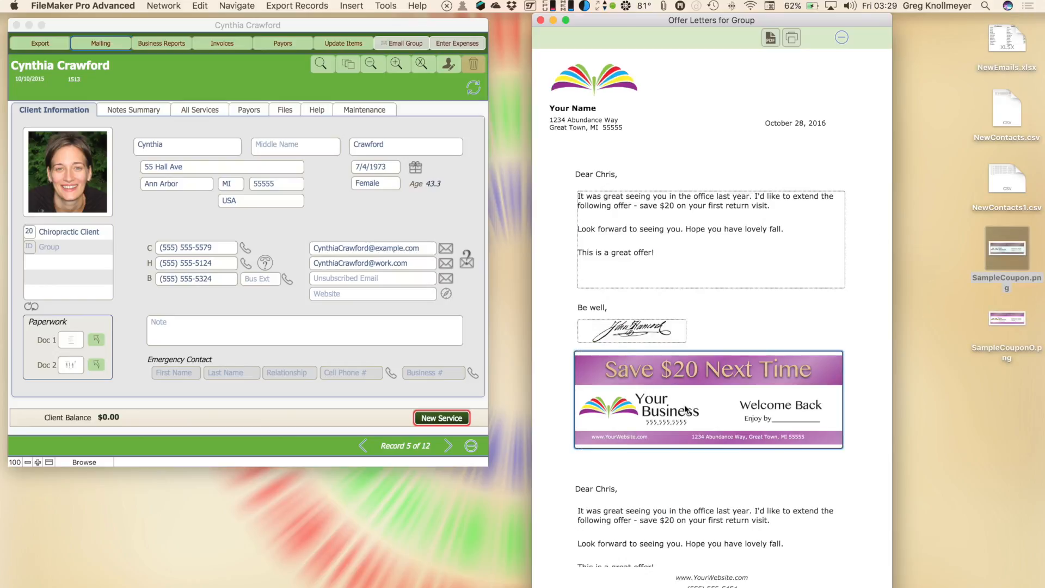
key("BackSpace")
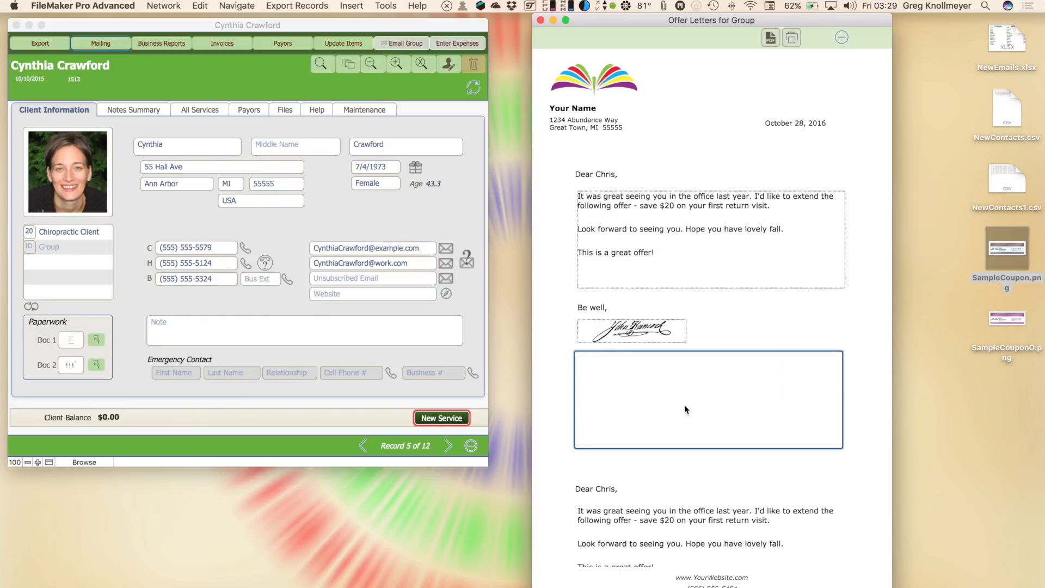
left_click_drag(1017, 248, 765, 388)
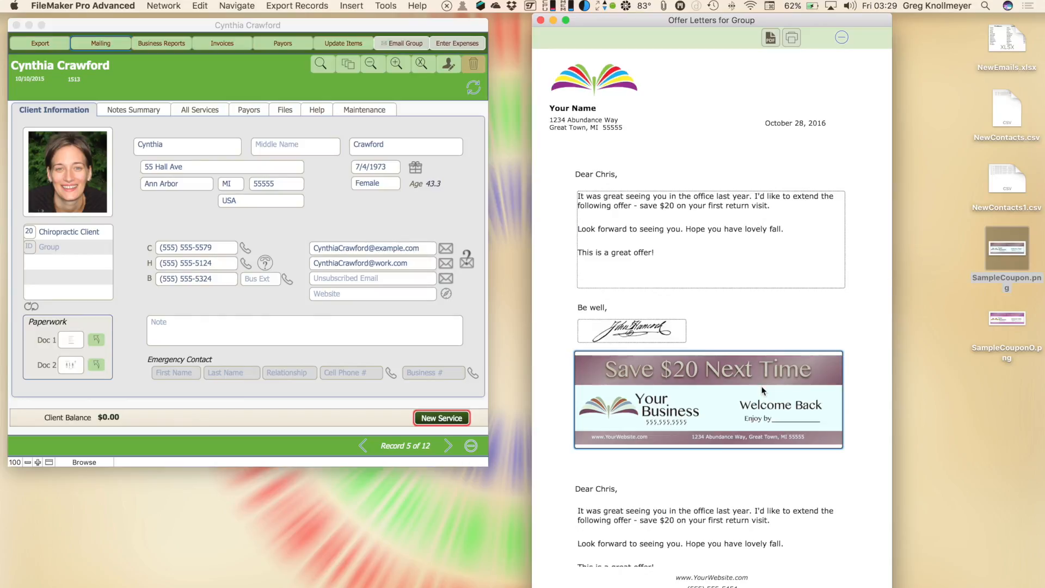
key("BackSpace")
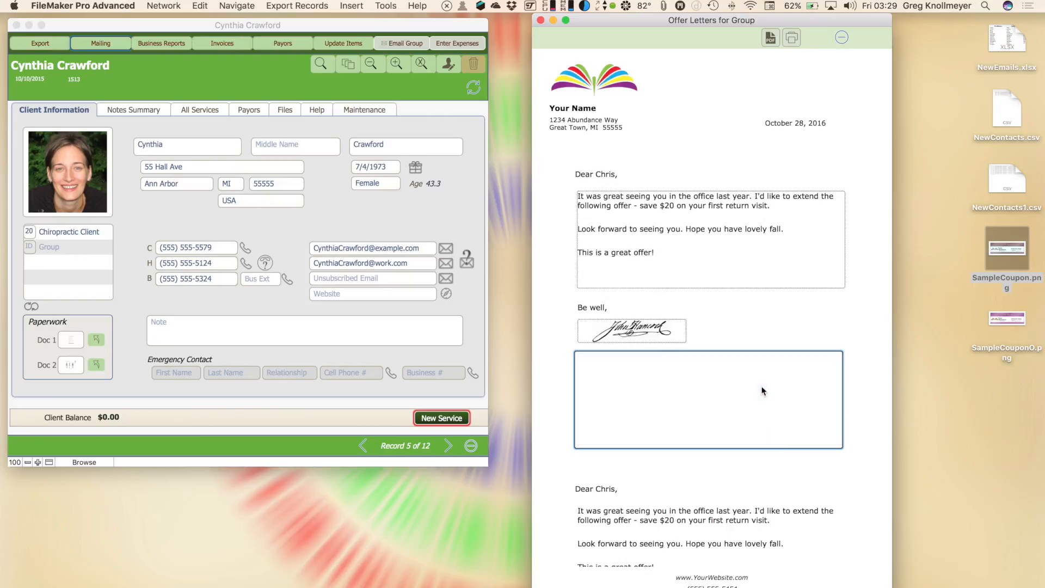
left_click(1004, 323)
left_click_drag(1004, 323, 757, 410)
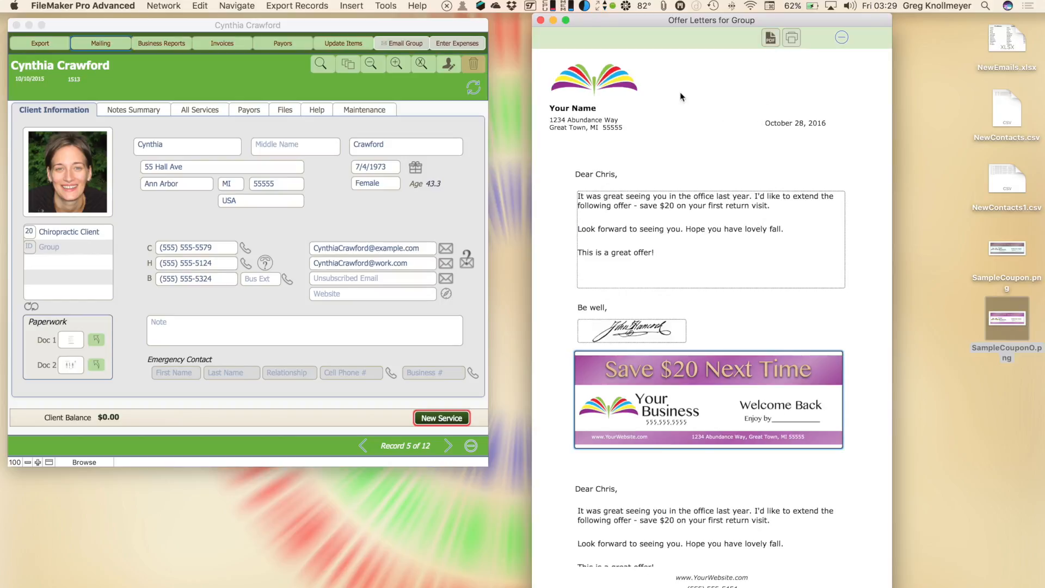
left_click(540, 20)
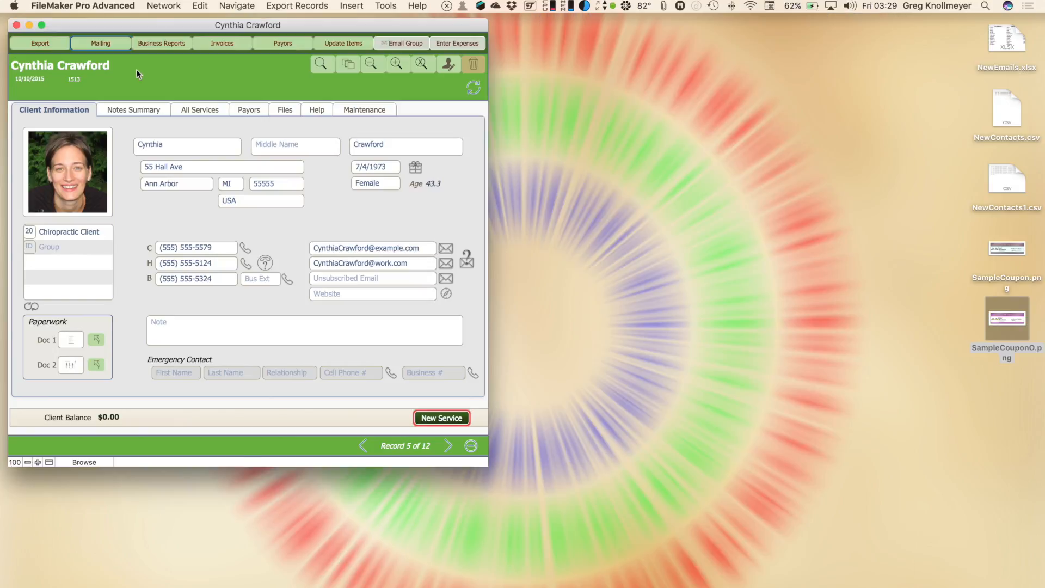
Open this client's individual Offer Letter from Mailing and email it to the client
left_click(123, 44)
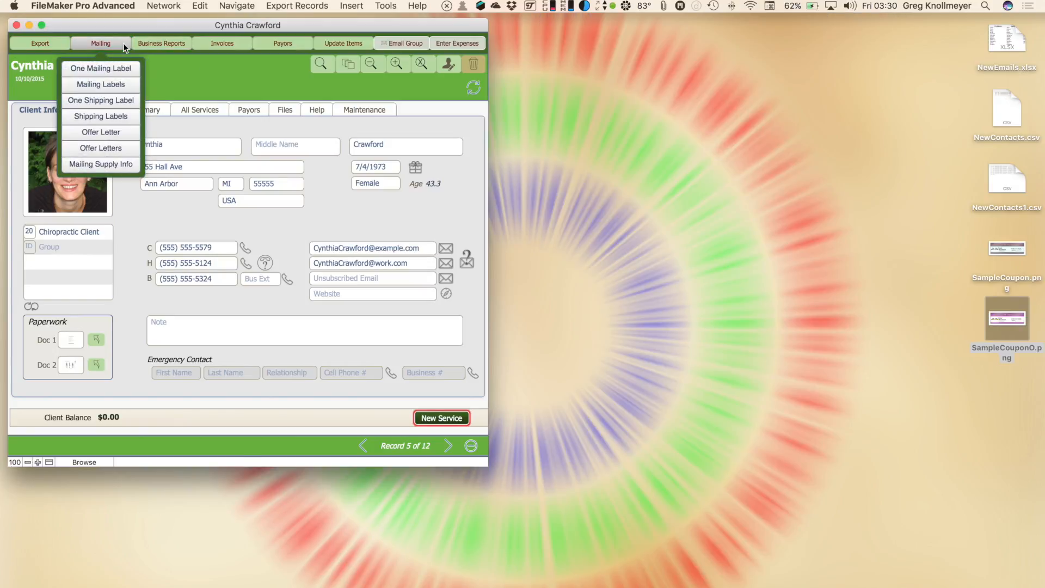
left_click(180, 64)
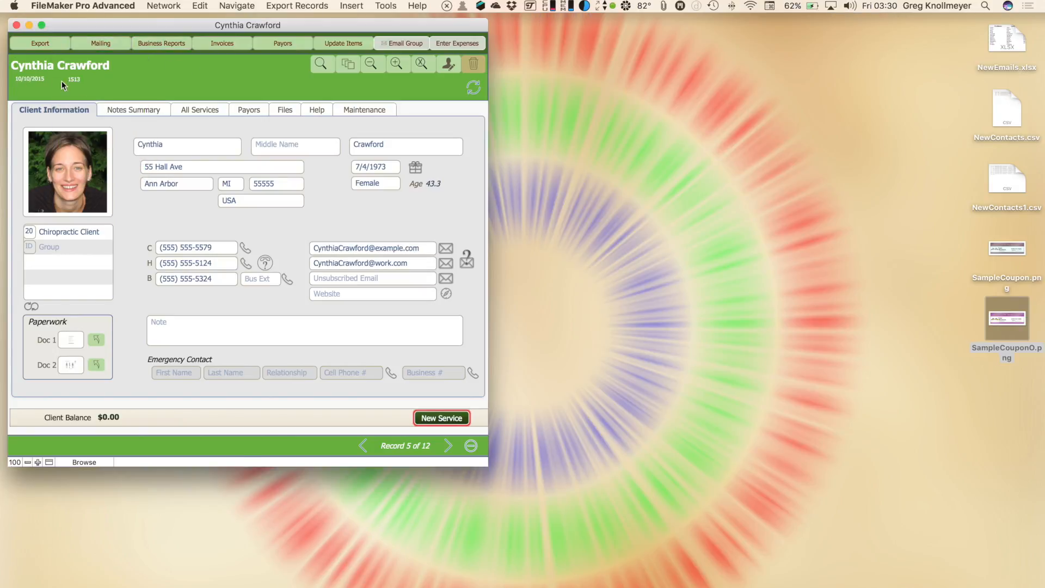
left_click(100, 44)
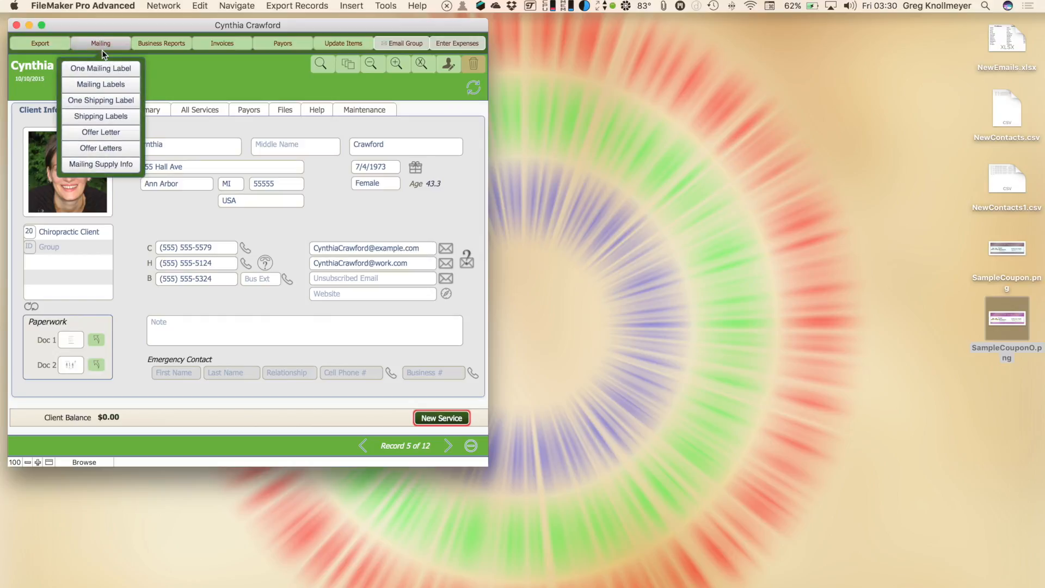
left_click(114, 133)
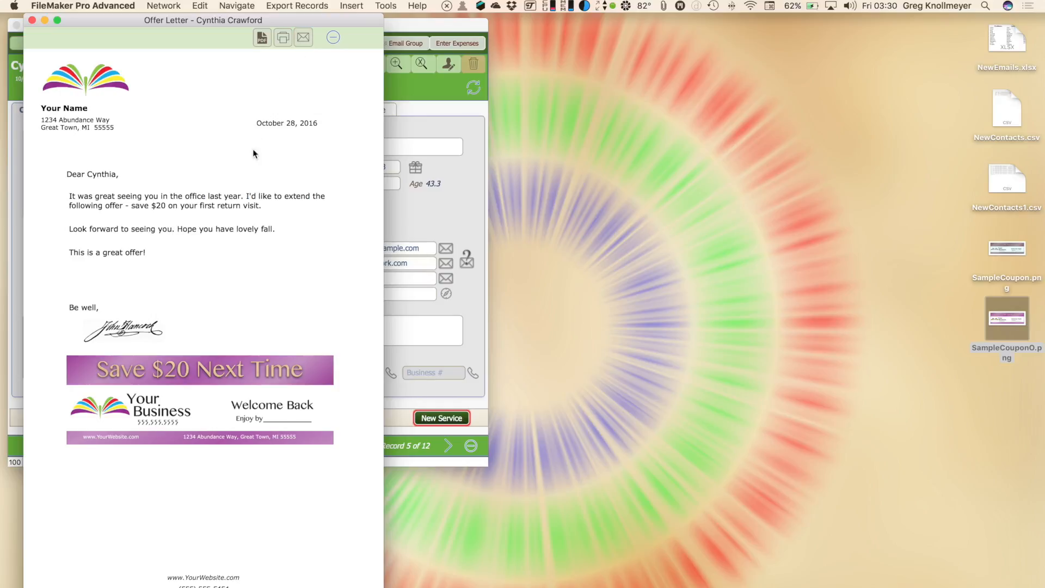
left_click(303, 43)
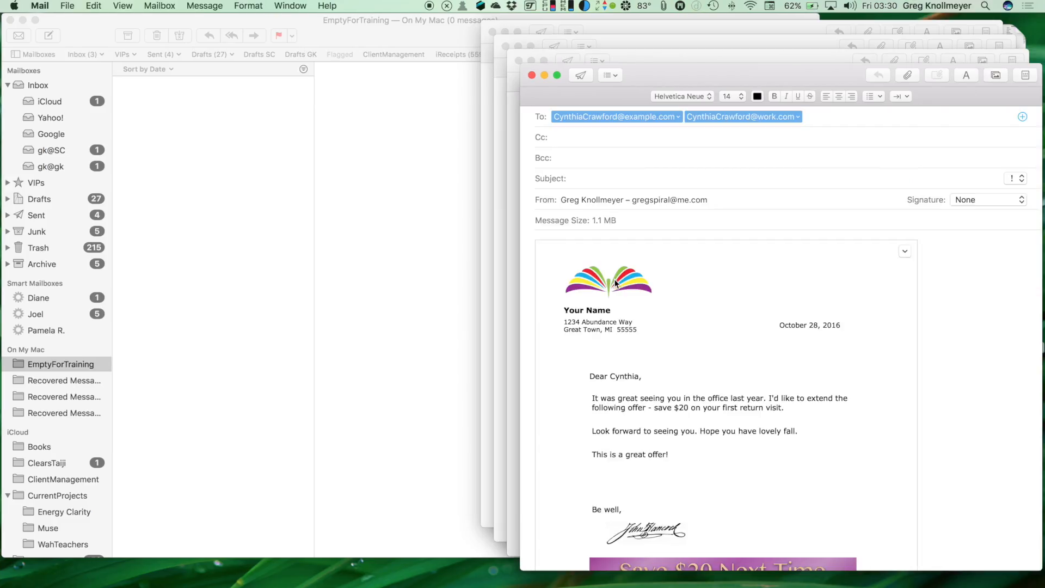
Scroll through the drafted $20 coupon offer letter in Mail to review it
scroll(720, 397, "down", 4)
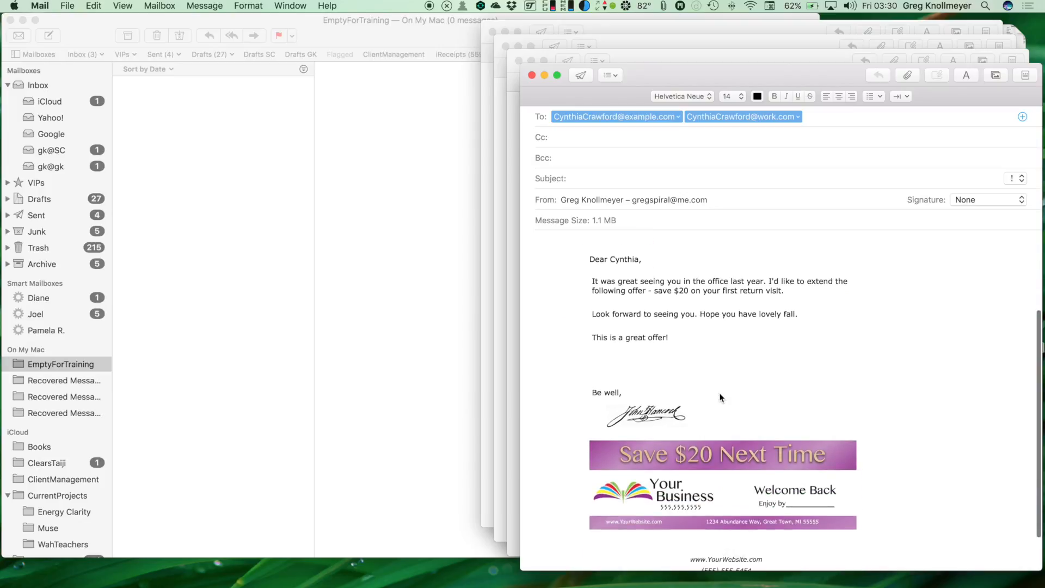
scroll(720, 398, "up", 4)
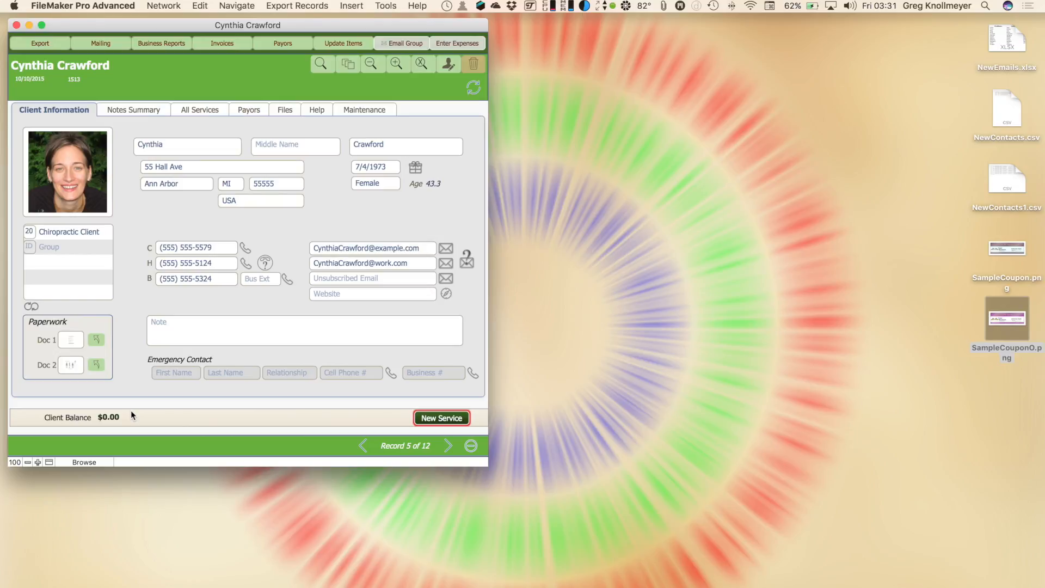
Find clients whose Client Balance is >0 and view the found client's services
key("super+f")
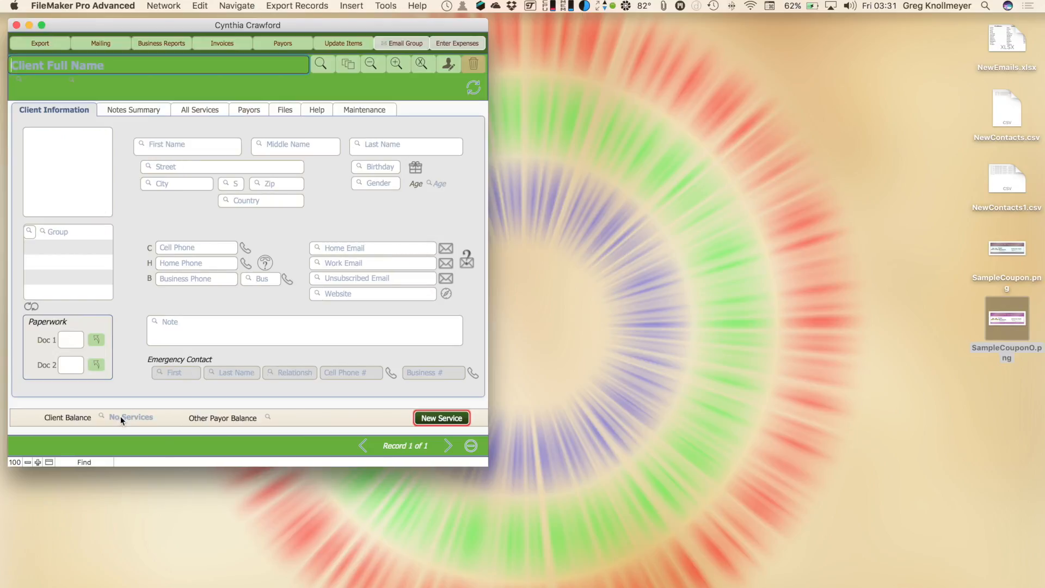
left_click(120, 416)
type(">")
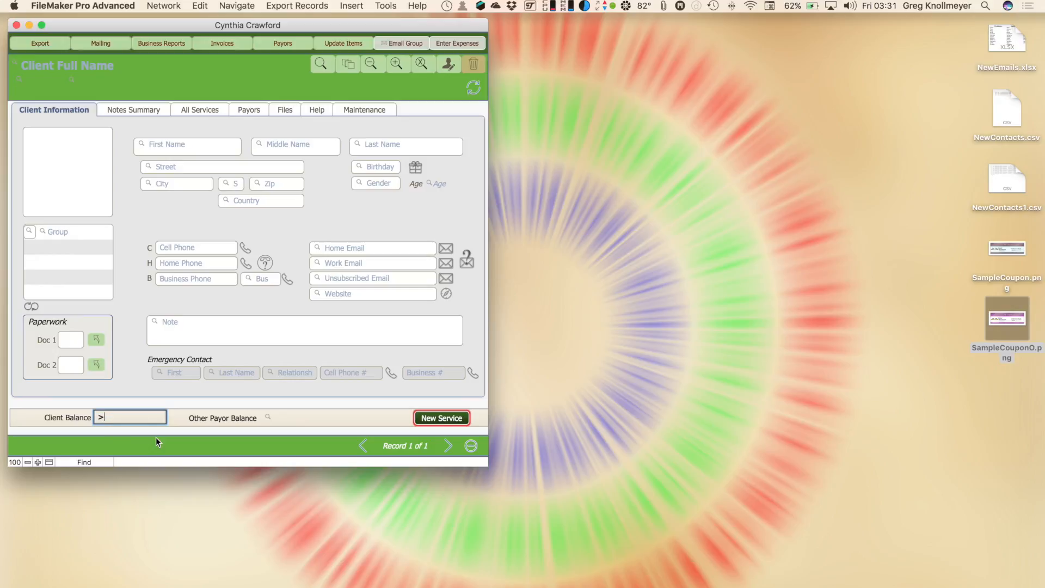
type("0")
key("Return")
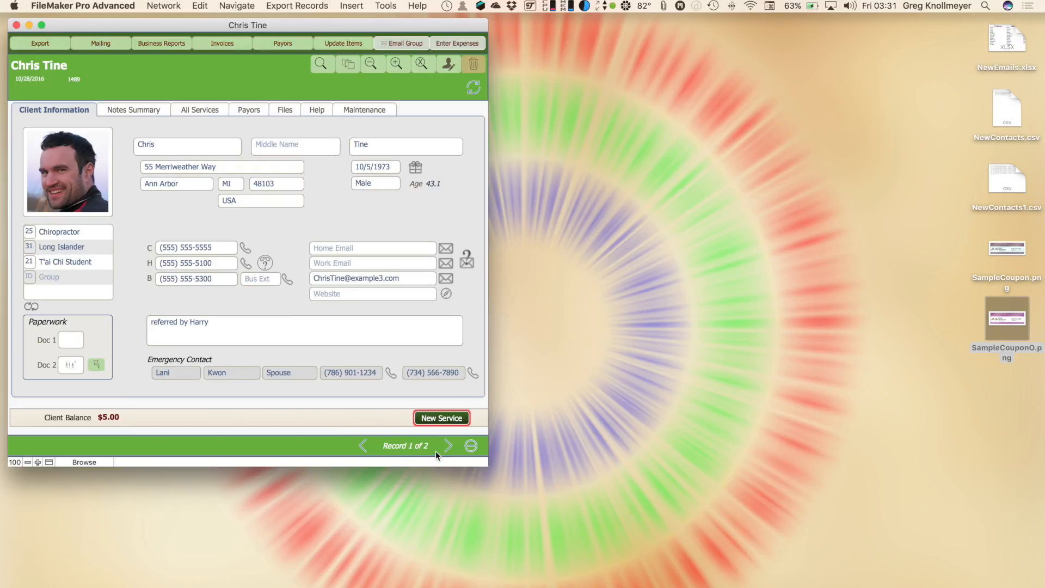
left_click(198, 110)
Move to the second owing client and check the All Services charges behind their $50.00 balance
left_click(450, 448)
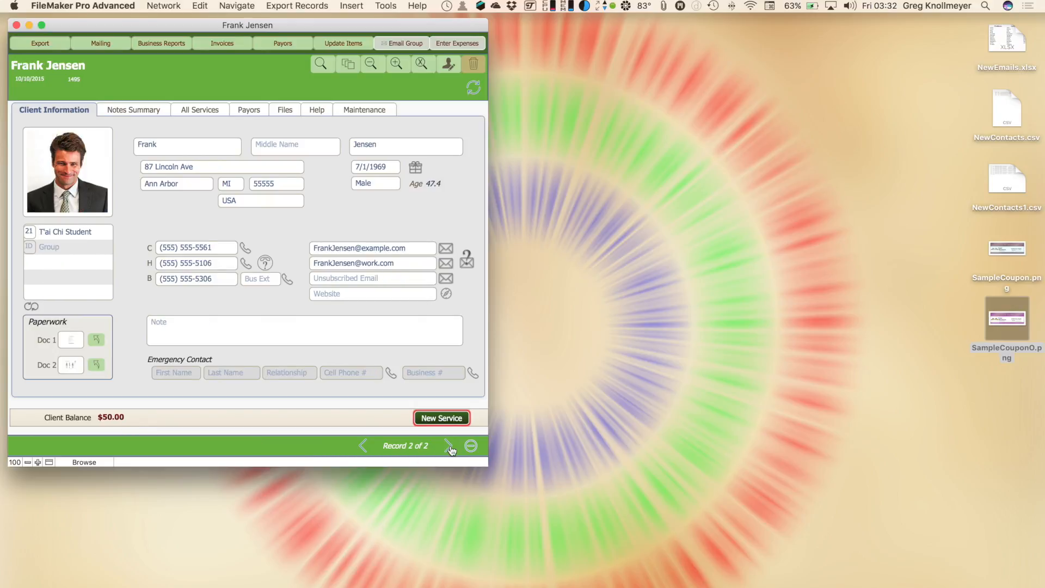
left_click(201, 111)
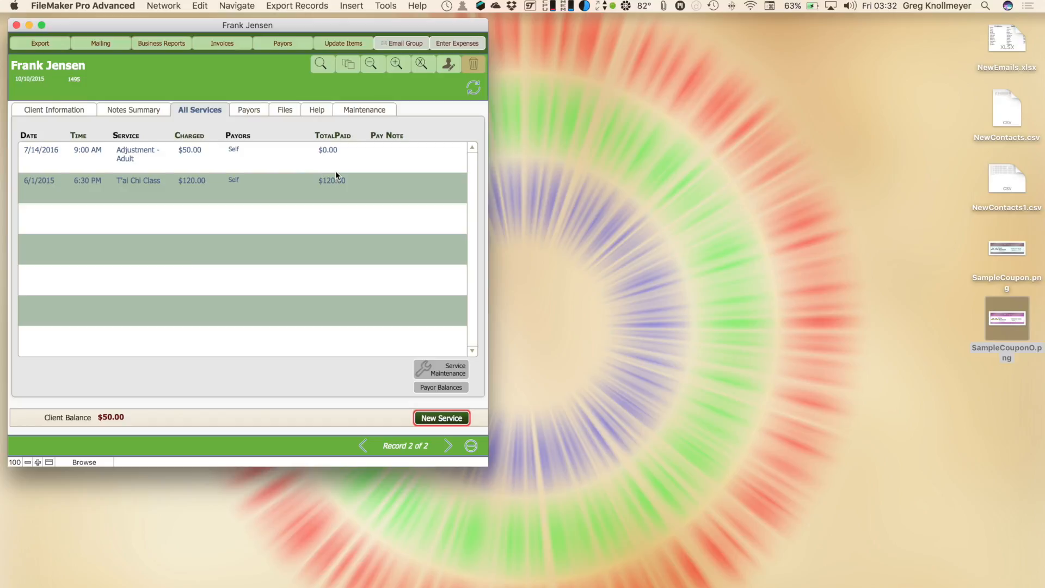
left_click(49, 110)
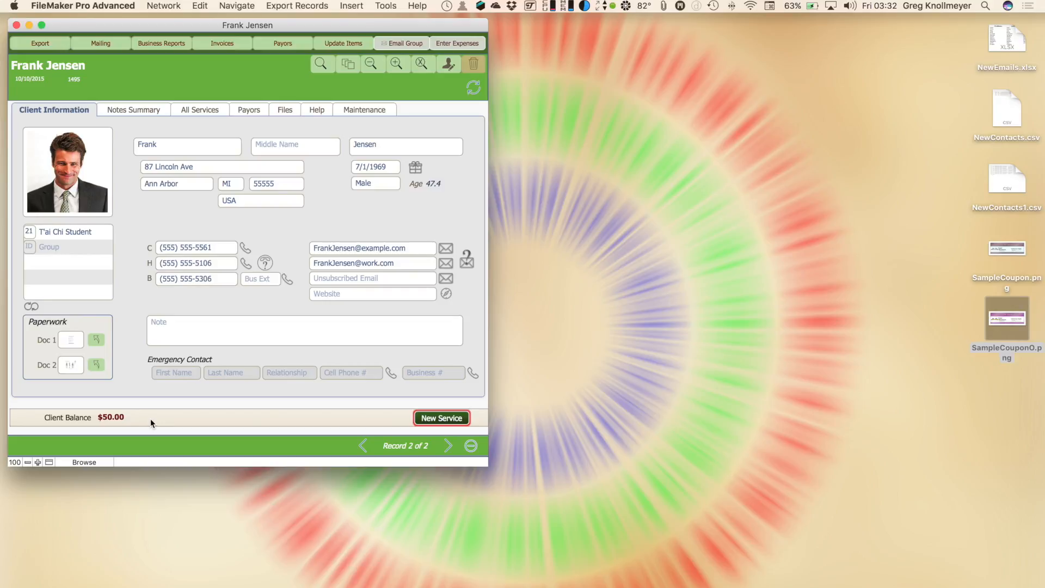
Create an invoice with confirmed start and end dates and email the $50.00 statement
left_click(221, 44)
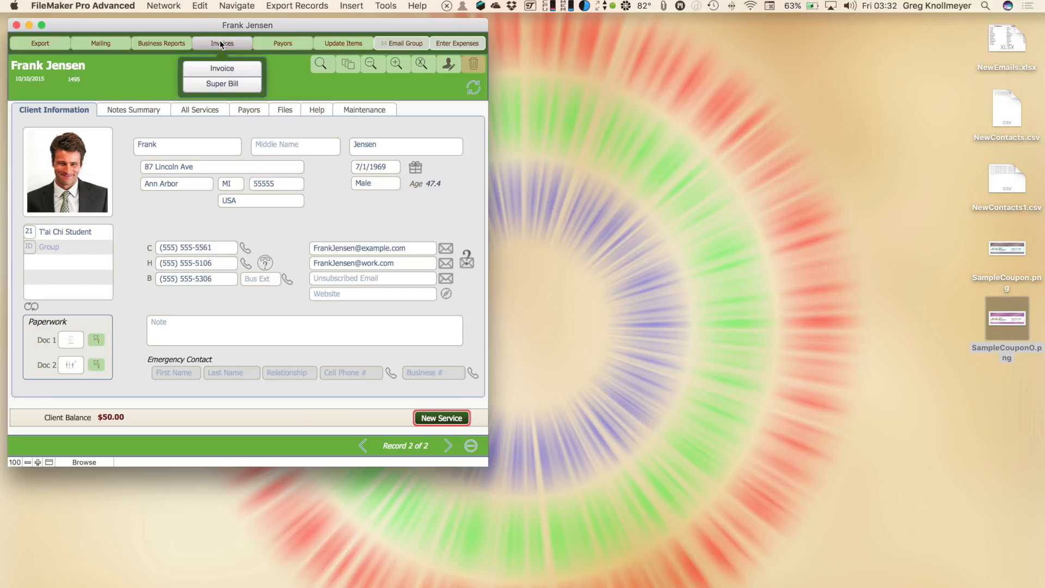
left_click(224, 69)
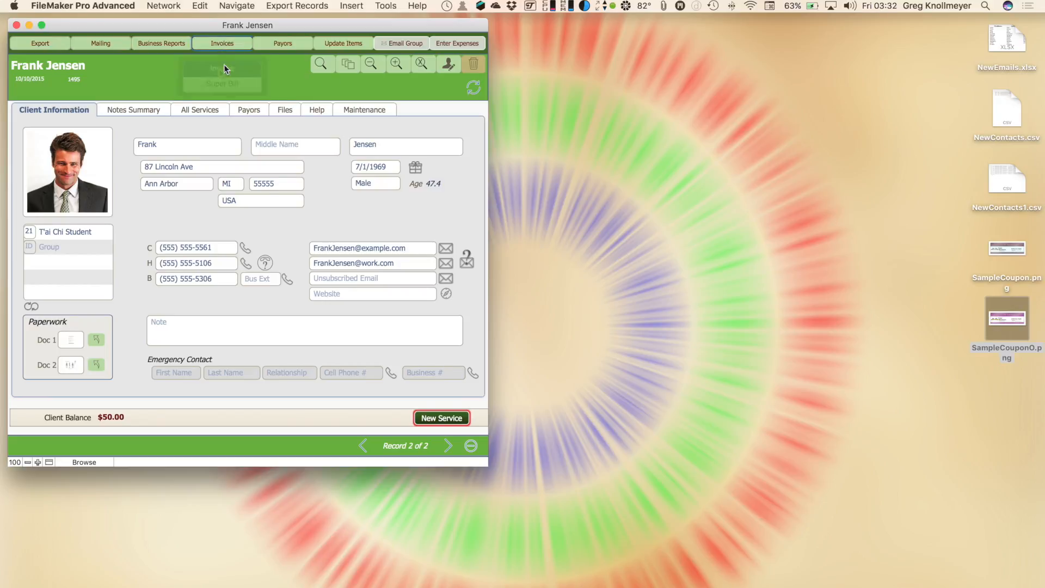
left_click(510, 228)
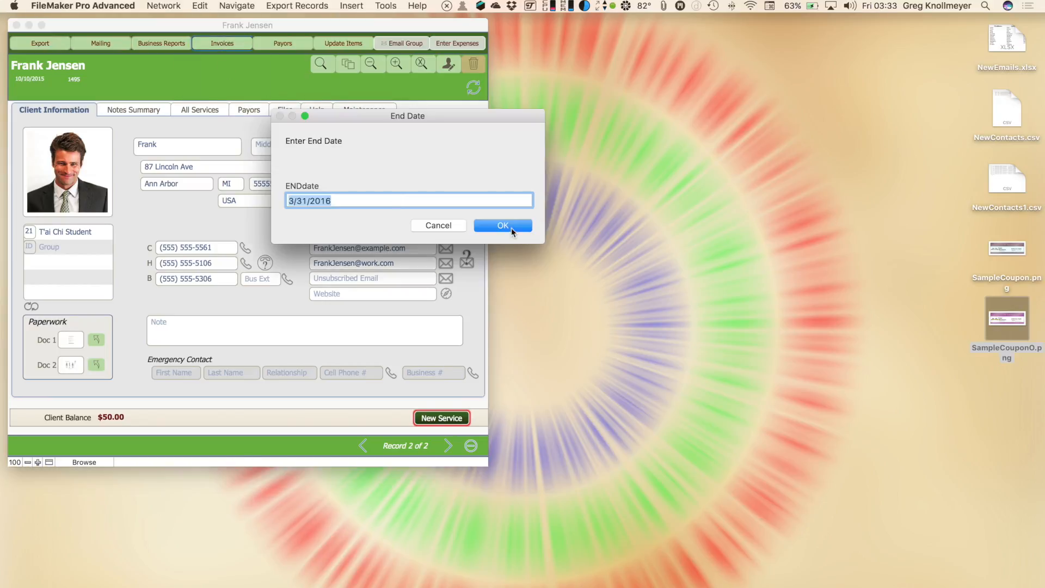
key("Left")
key("Right")
type("2")
left_click(504, 230)
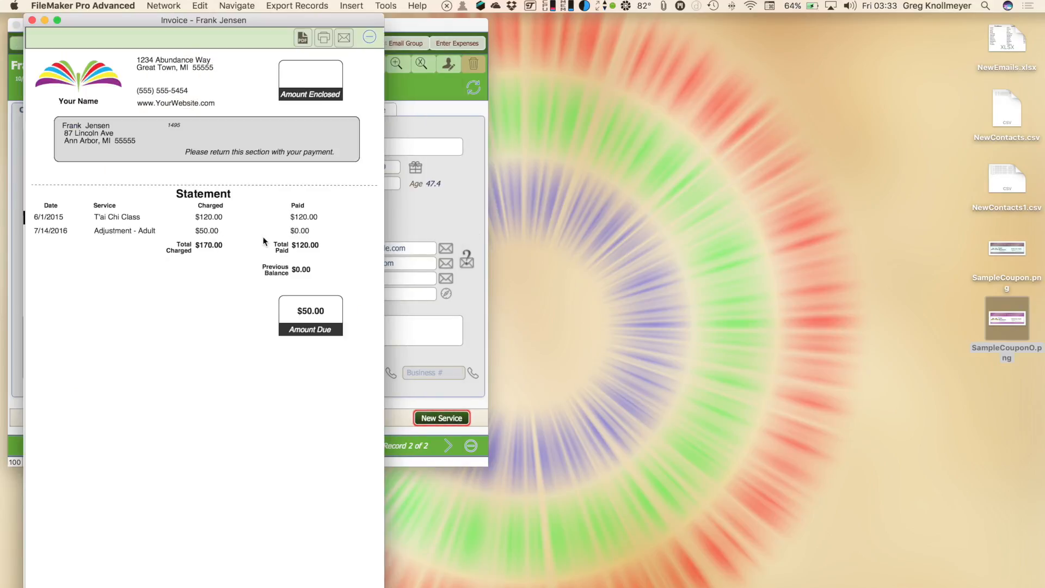
left_click(344, 37)
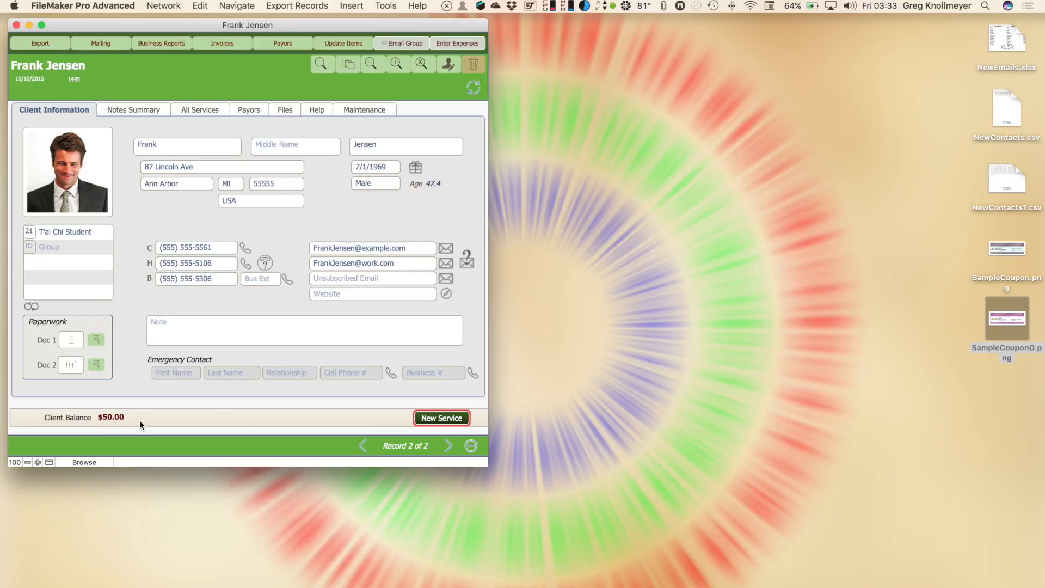
Find clients with Client Balance <0 and step through all three found records
key("super+f")
left_click(129, 416)
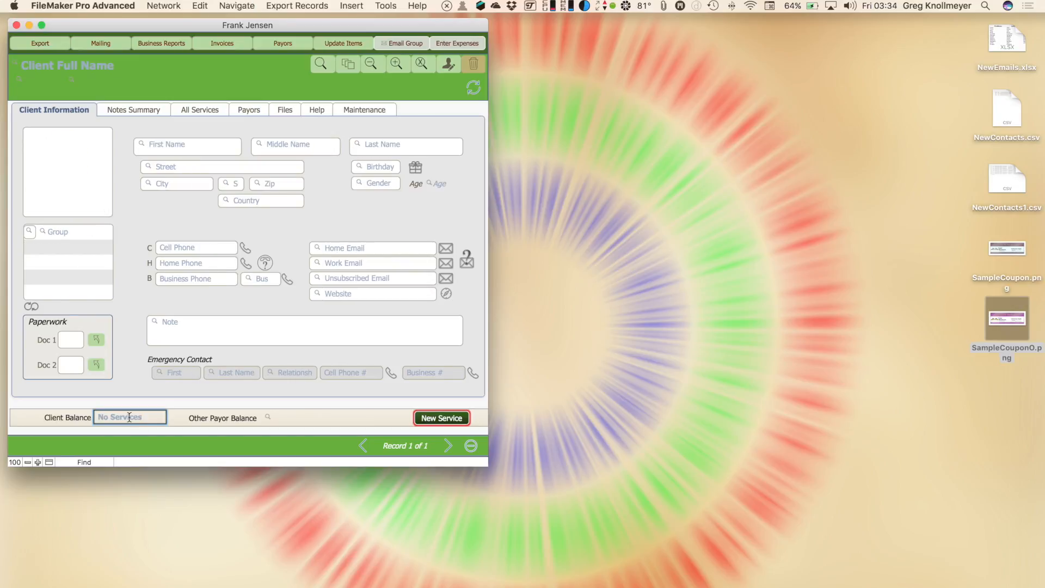
type("<0")
key("Return")
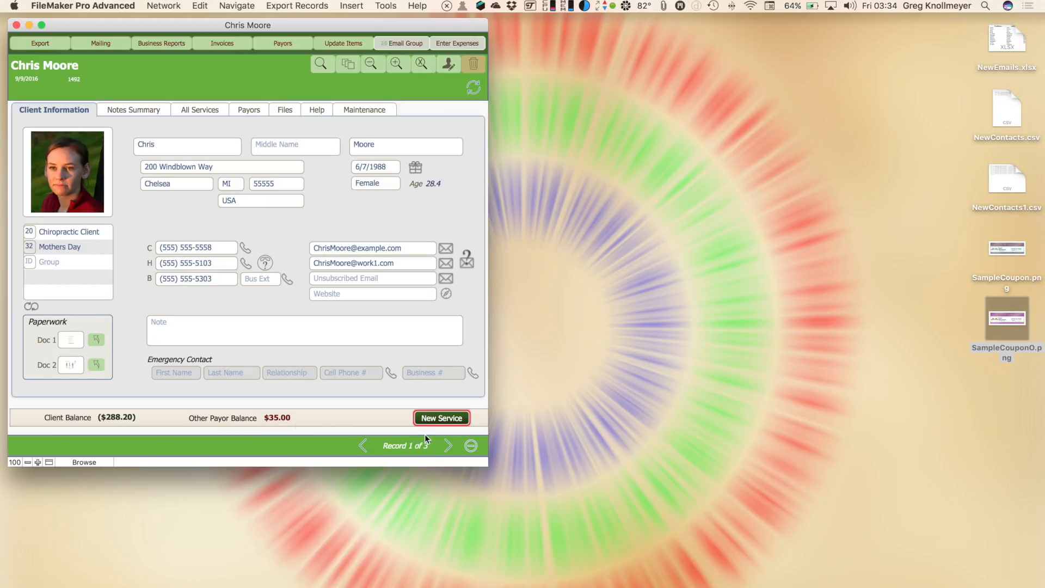
left_click(447, 448)
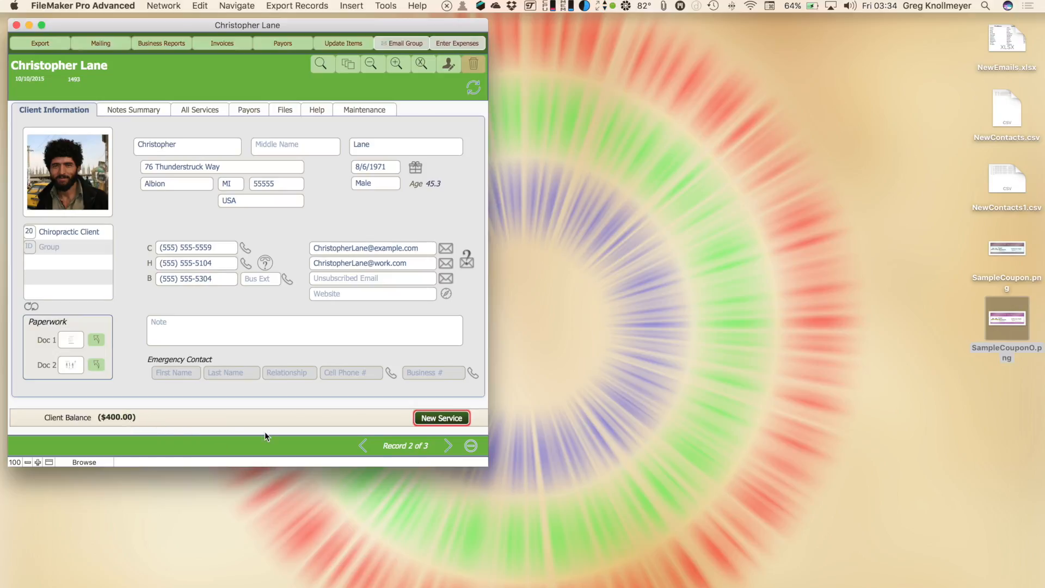
left_click(447, 446)
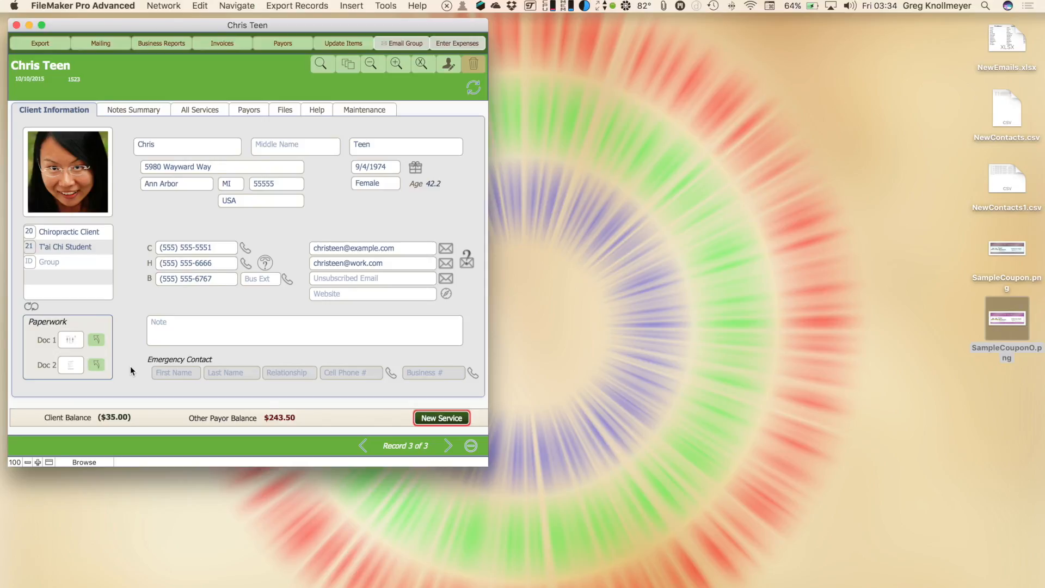
Run a find with Chiropractic Client in the Group field, returning 27 clients
key("super+f")
left_click(30, 231)
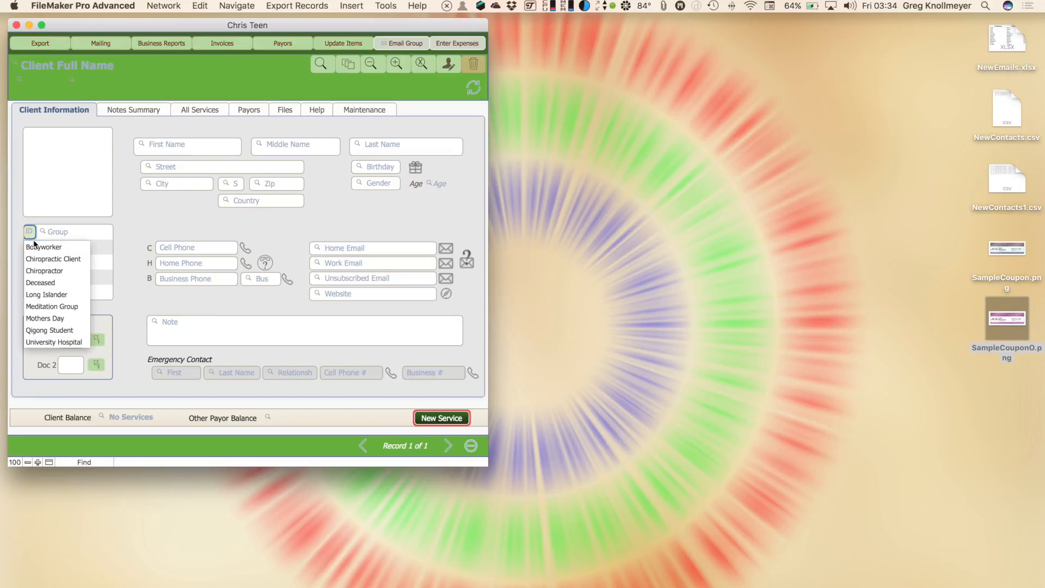
left_click(53, 260)
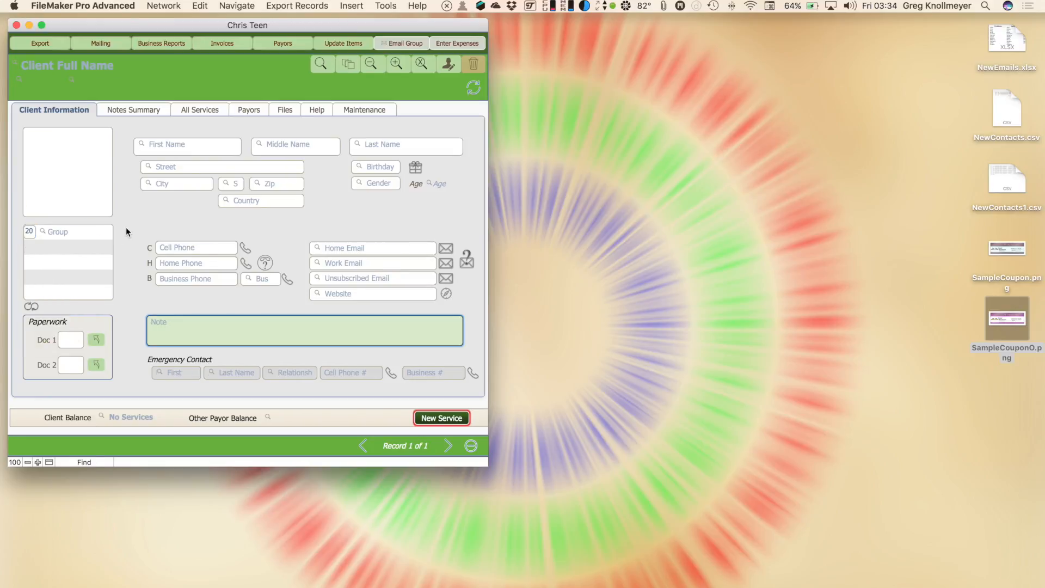
key("Return")
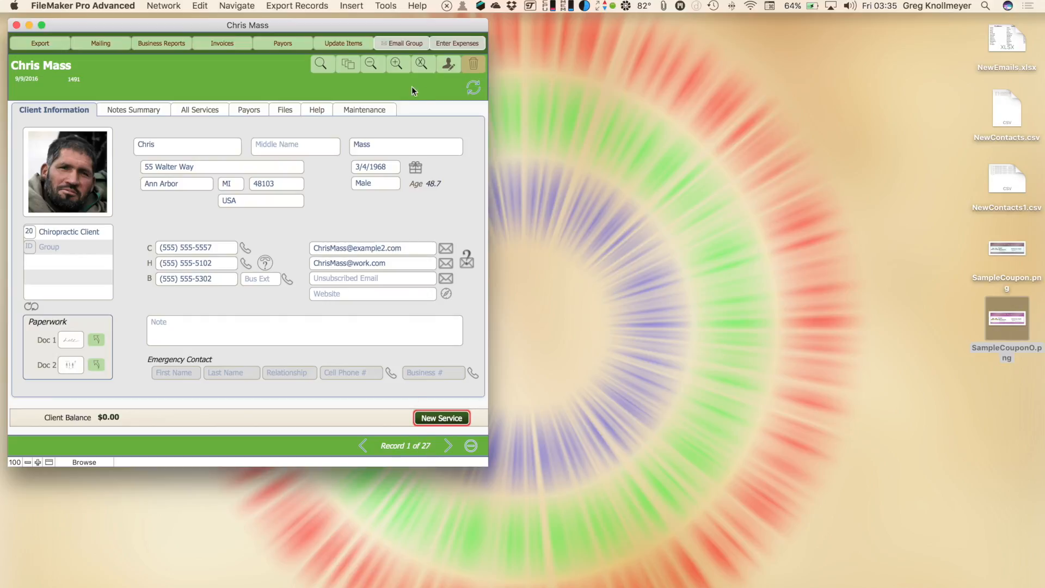
Omit the first client and place the found-set window beside the full client window
left_click(419, 64)
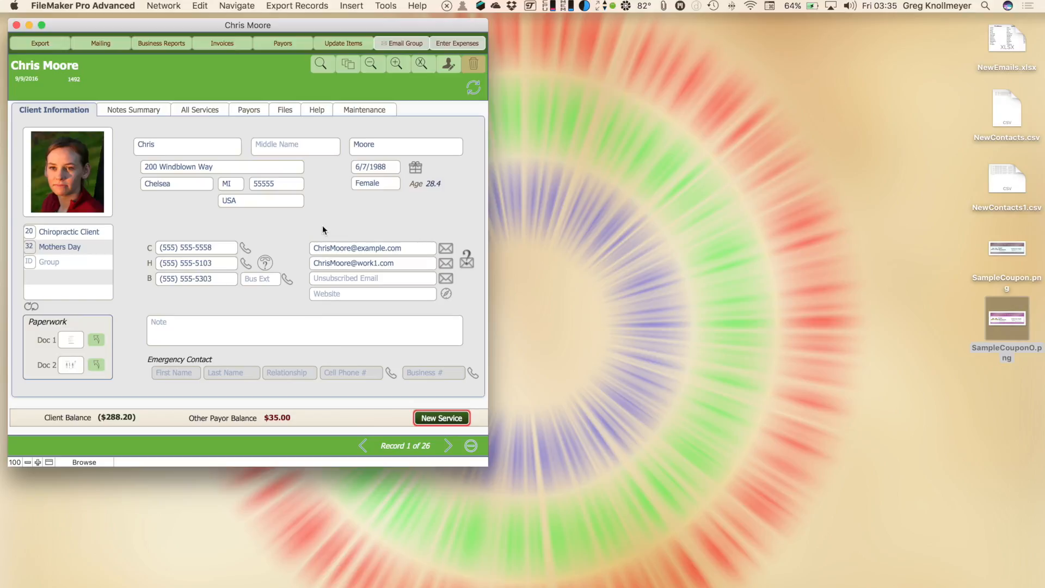
left_click_drag(252, 24, 772, 13)
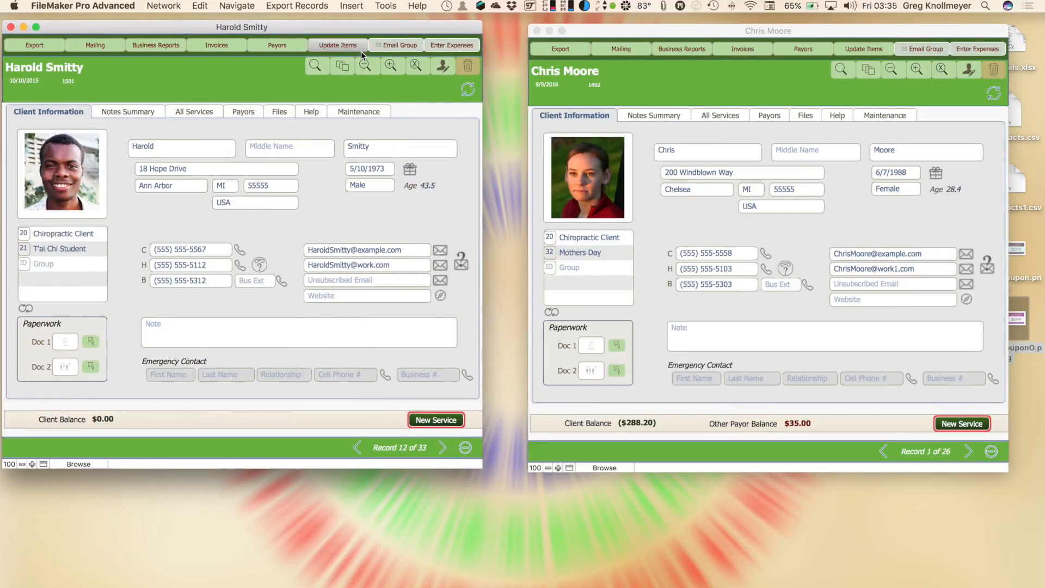
left_click_drag(394, 27, 394, 23)
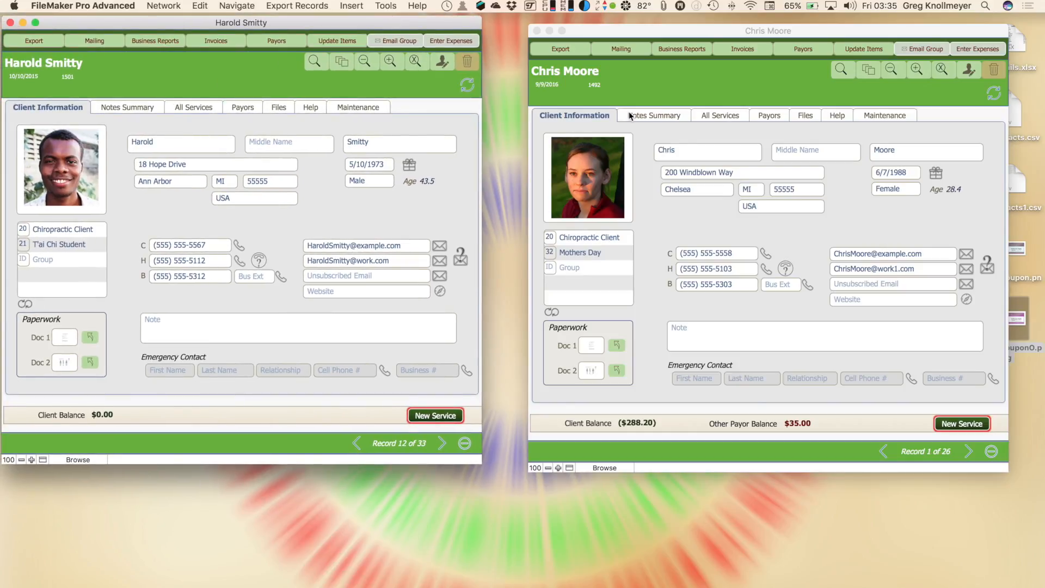
left_click(721, 31)
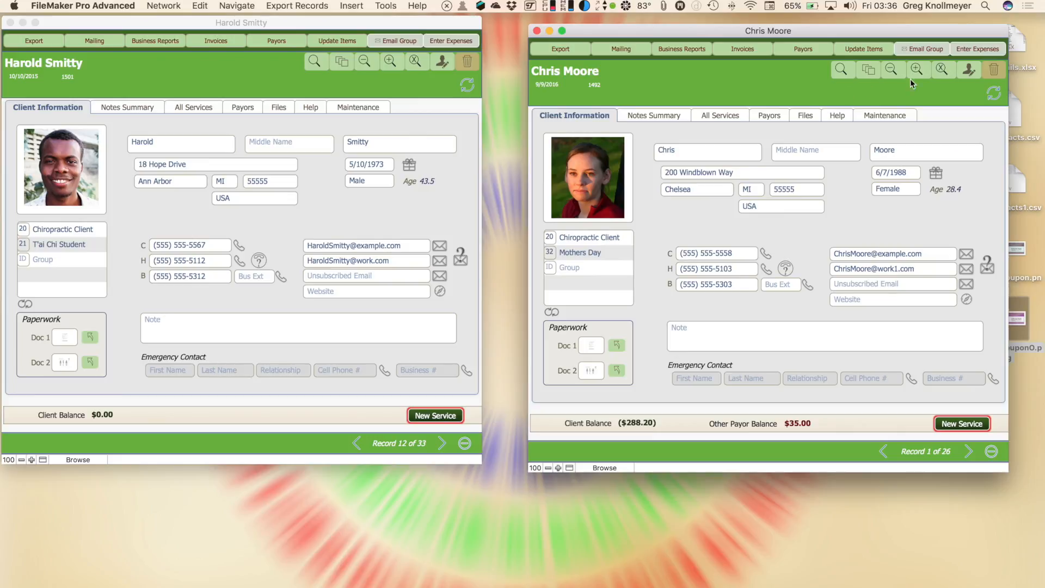
Omit six more clients so 20 remain, then close the found-set window
left_click(943, 75)
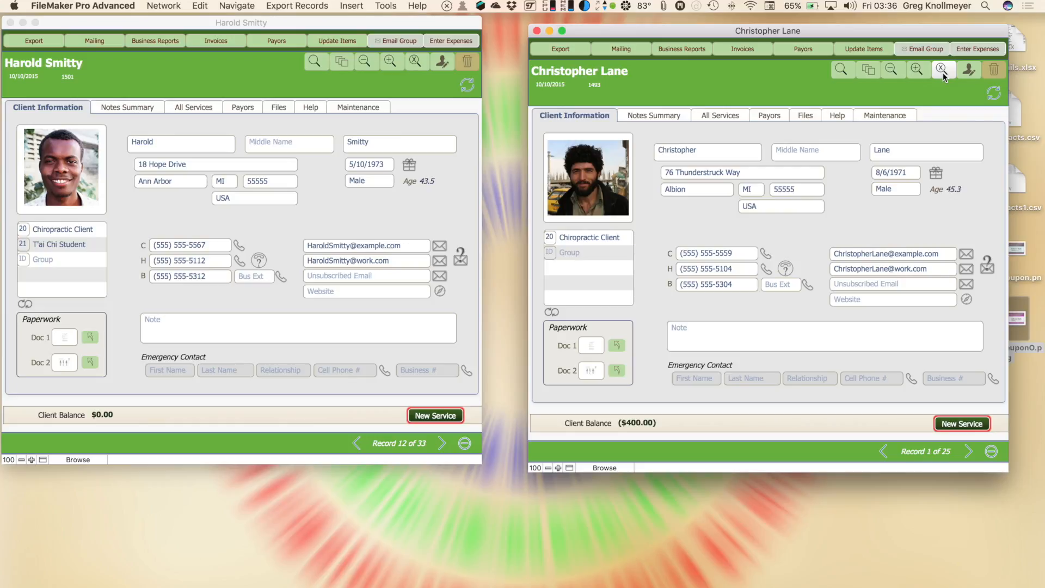
left_click(943, 73)
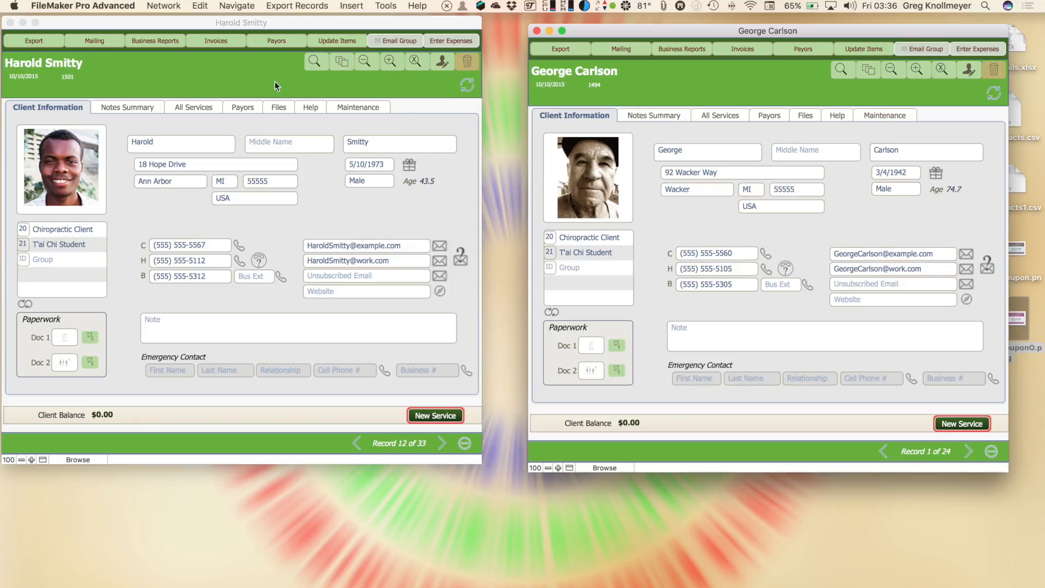
left_click(257, 82)
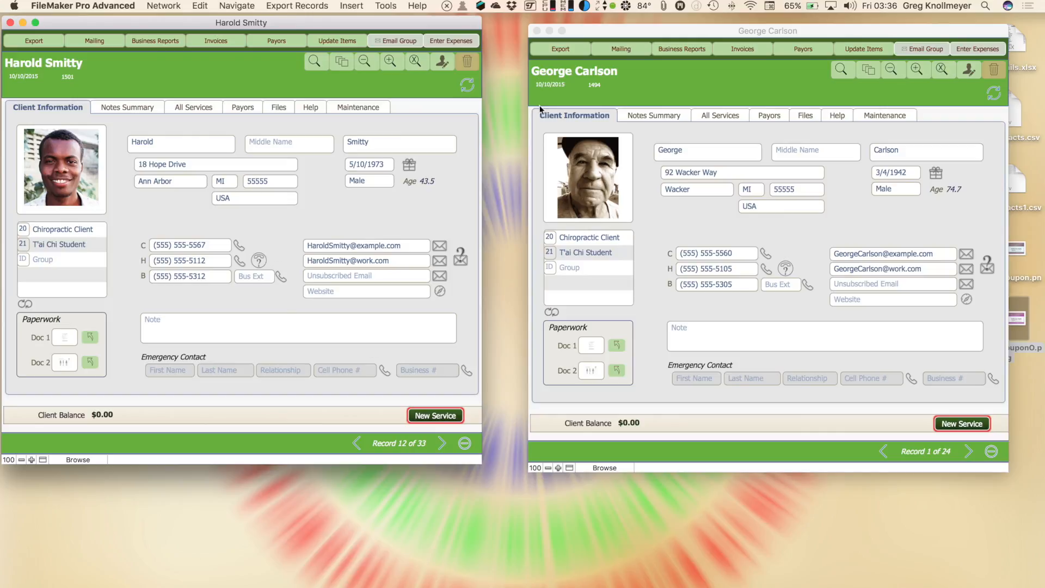
left_click(739, 34)
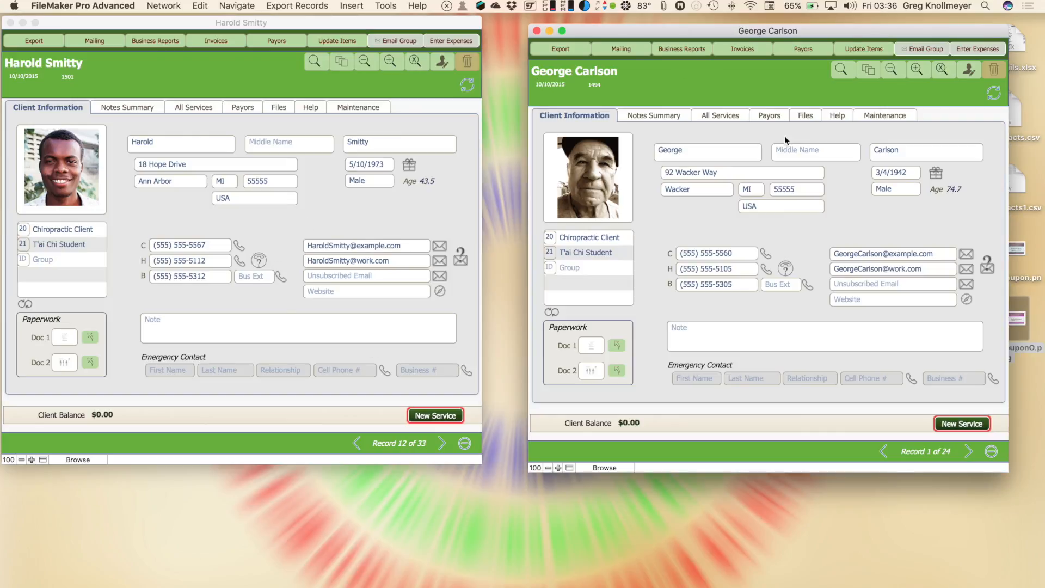
left_click(939, 74)
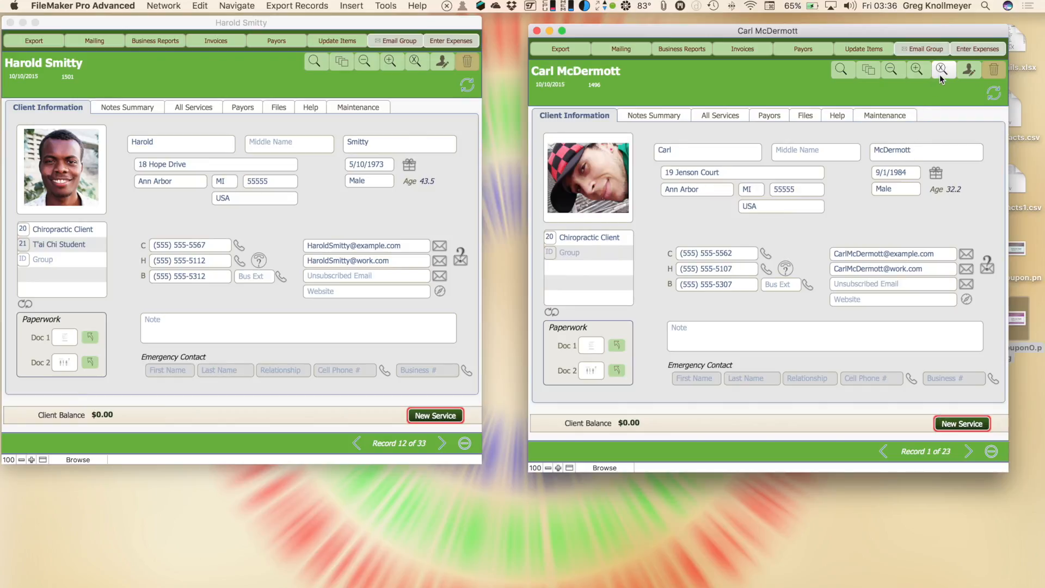
left_click(940, 74)
left_click(939, 74)
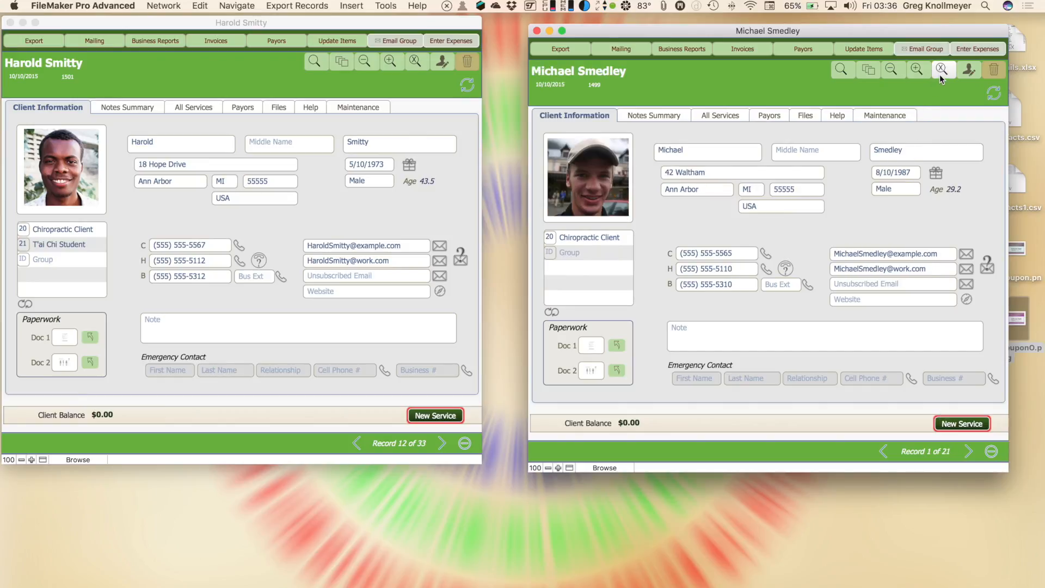
left_click(939, 74)
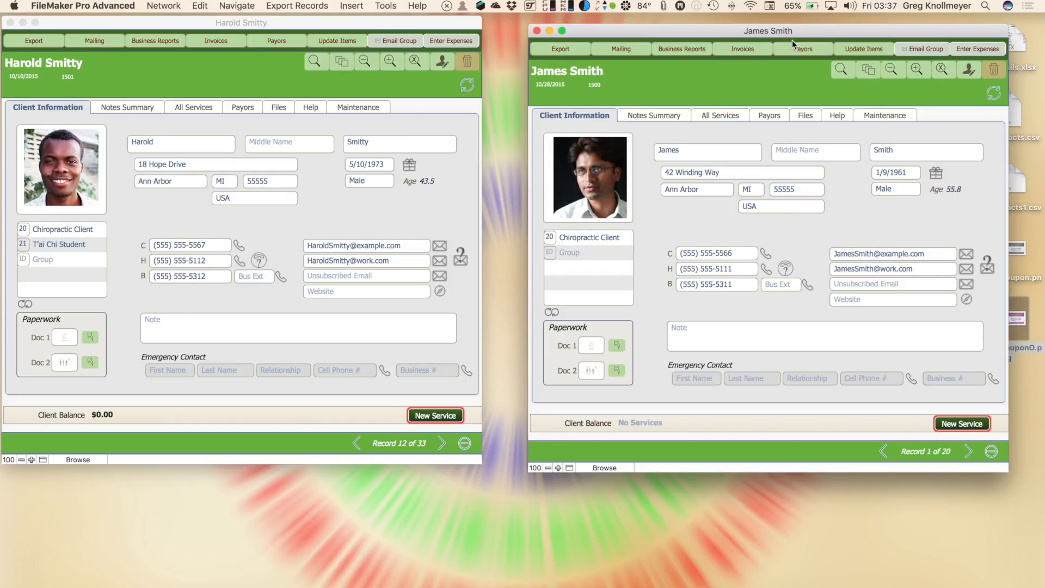
left_click(537, 30)
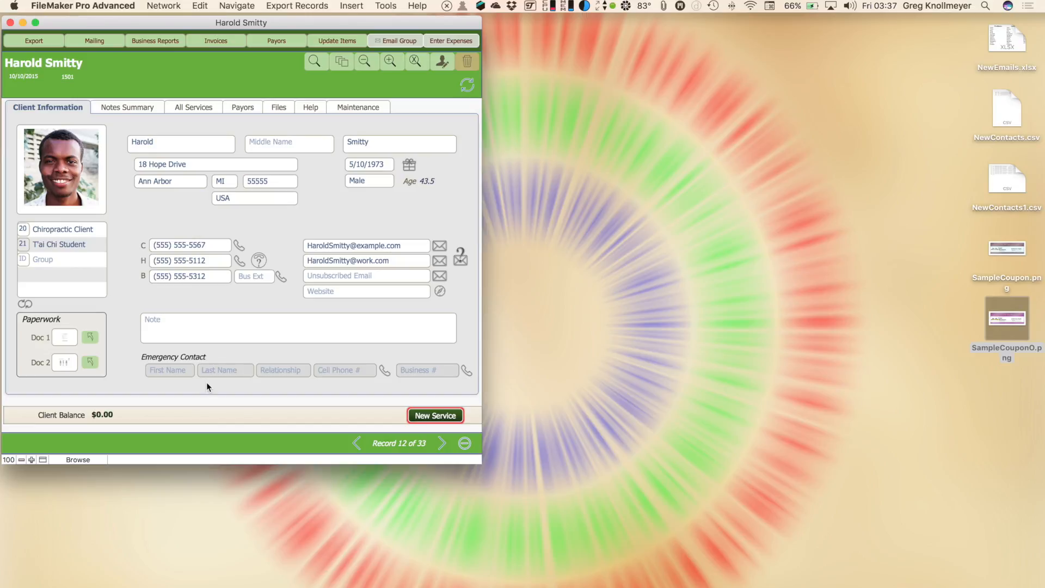
Search for clients named 'smitty', 'george' and 'bing' in turn
key("super+f")
type("s")
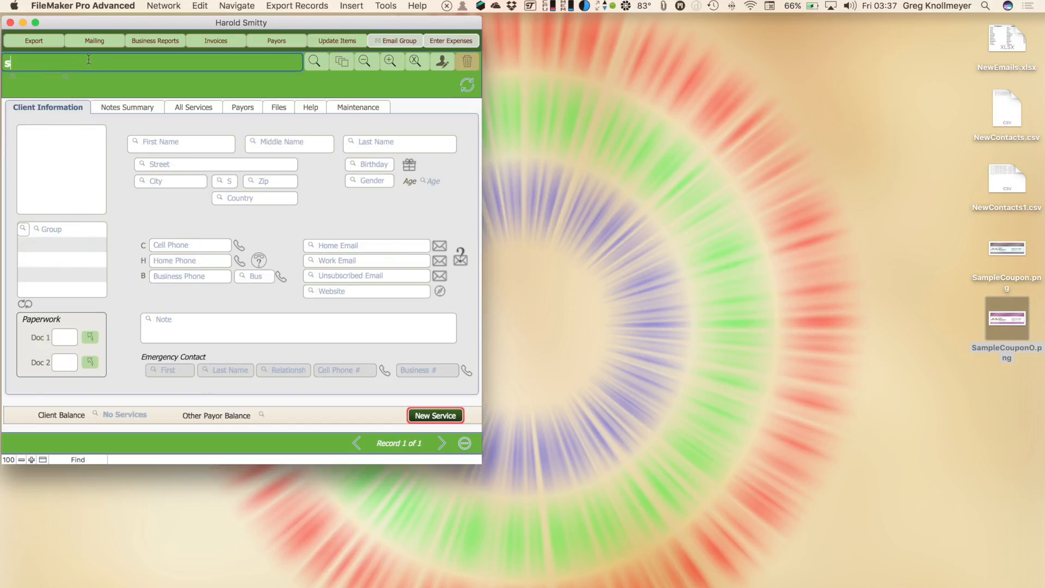
type("mitty")
key("Return")
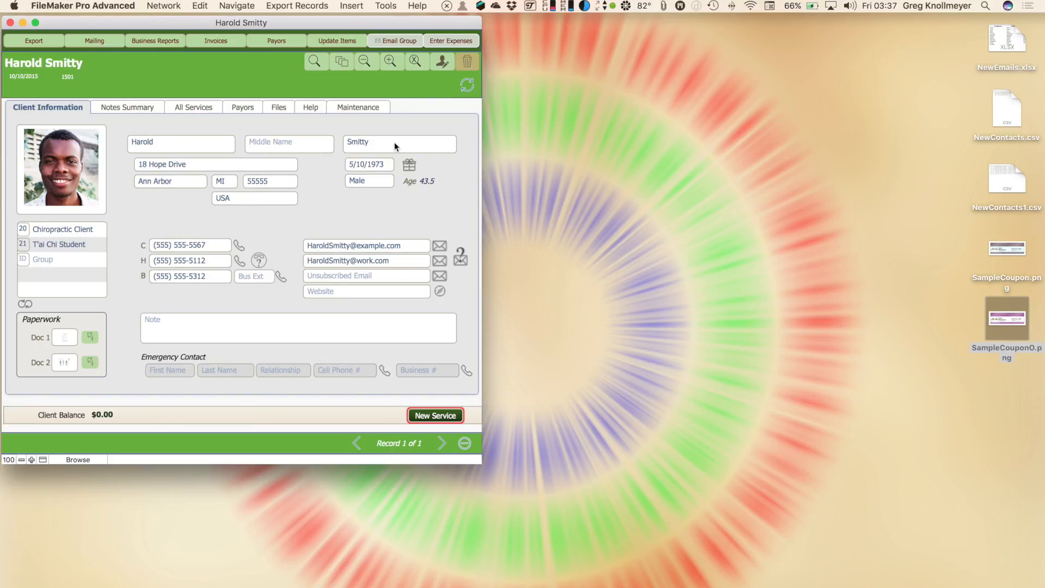
left_click(391, 63)
type("george")
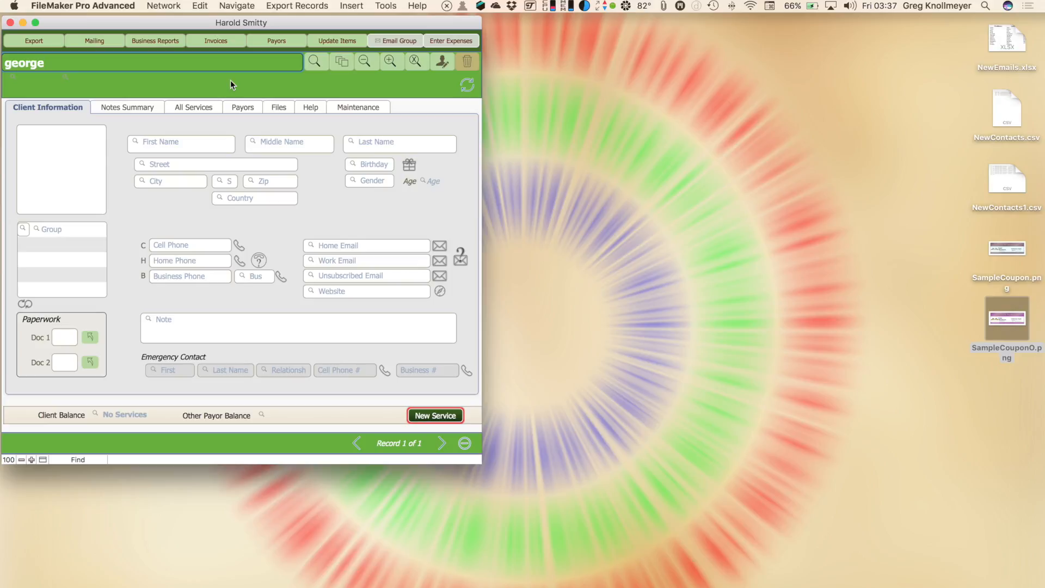
key("Return")
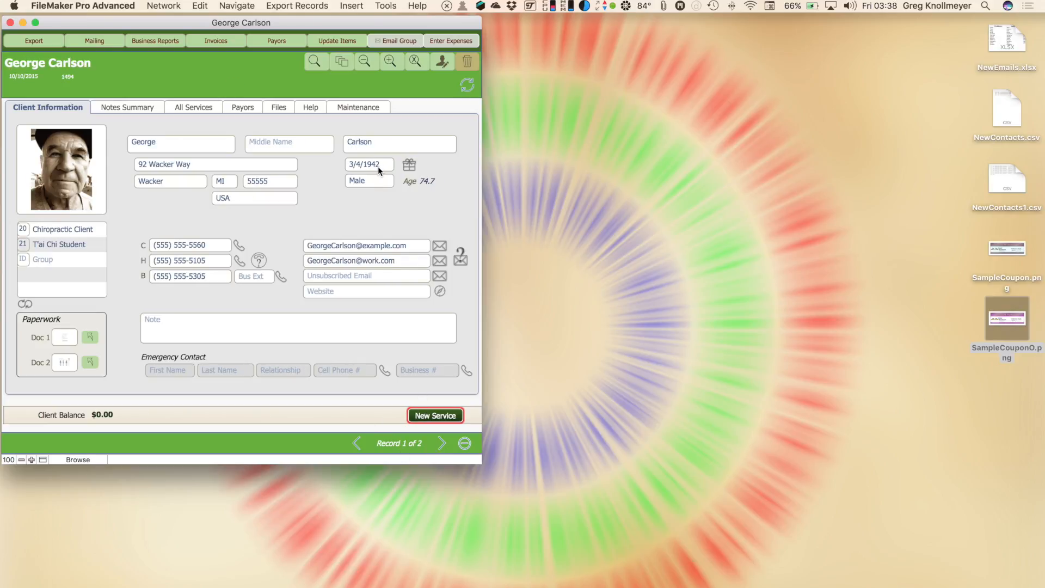
left_click(390, 61)
type("bin")
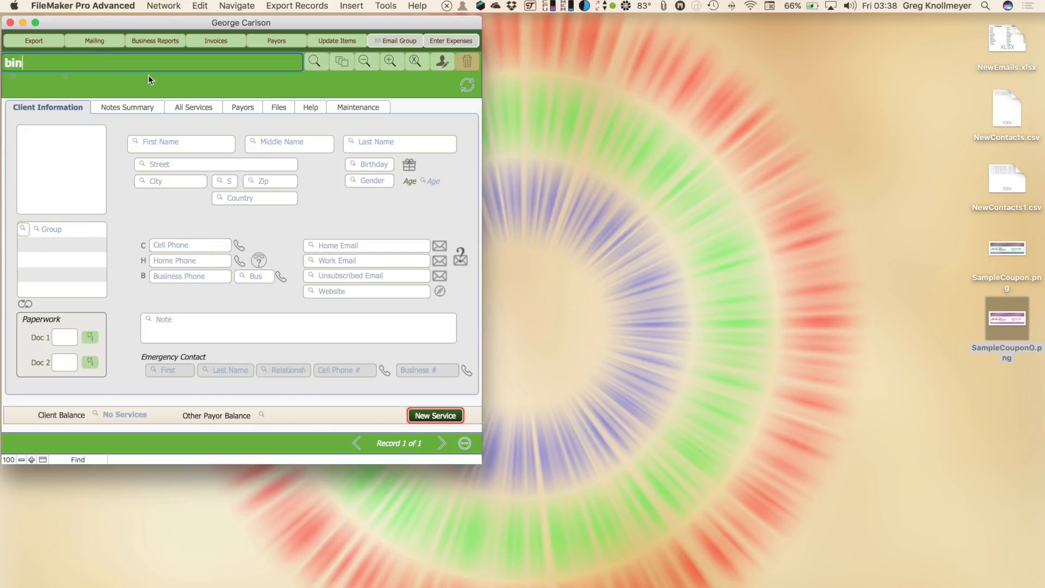
type("g")
key("Return")
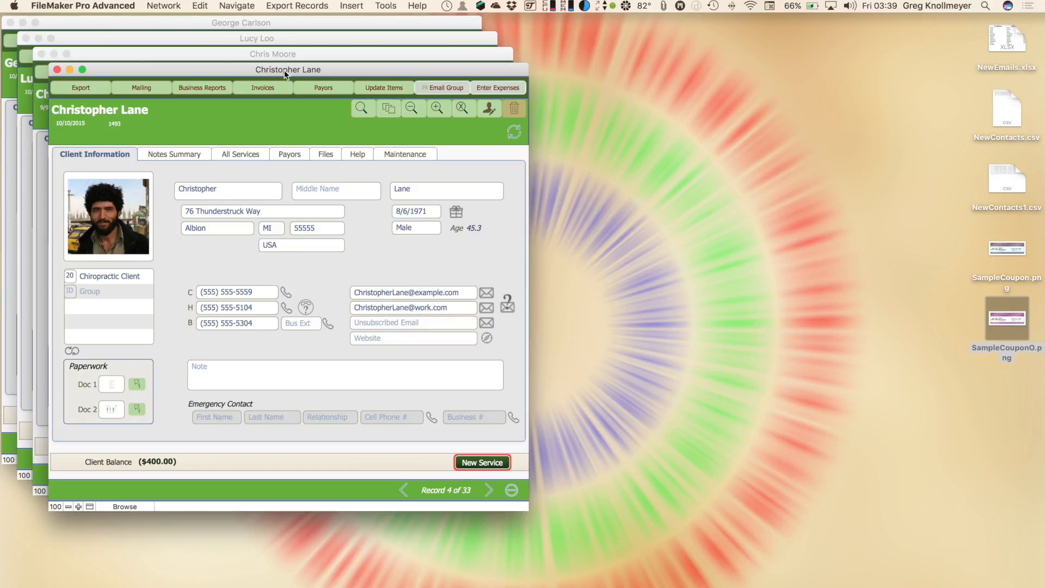
Cancel deleting the $400.00-balance client, then create a new blank client record
left_click(512, 112)
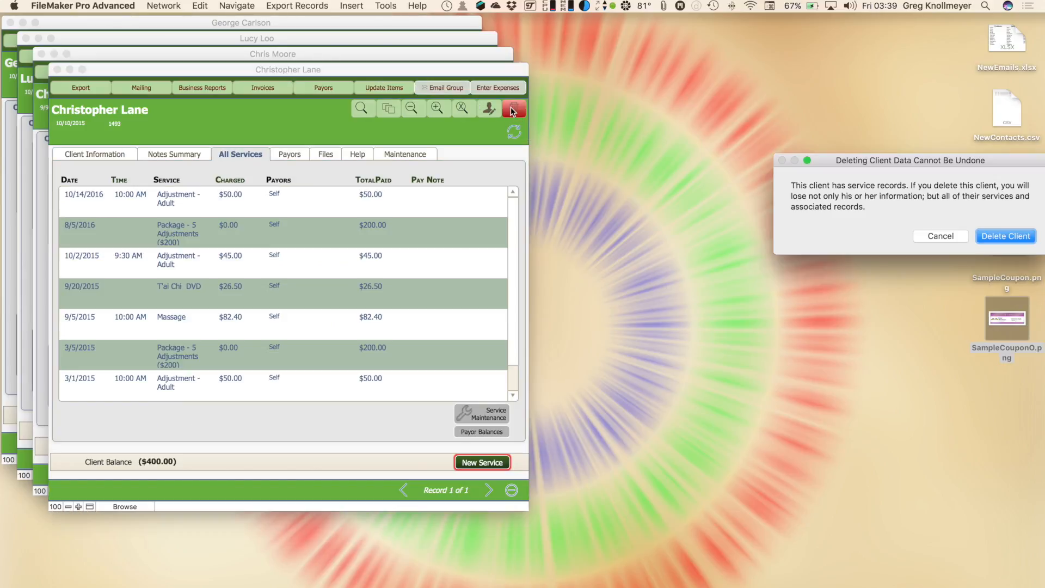
left_click_drag(859, 162, 502, 123)
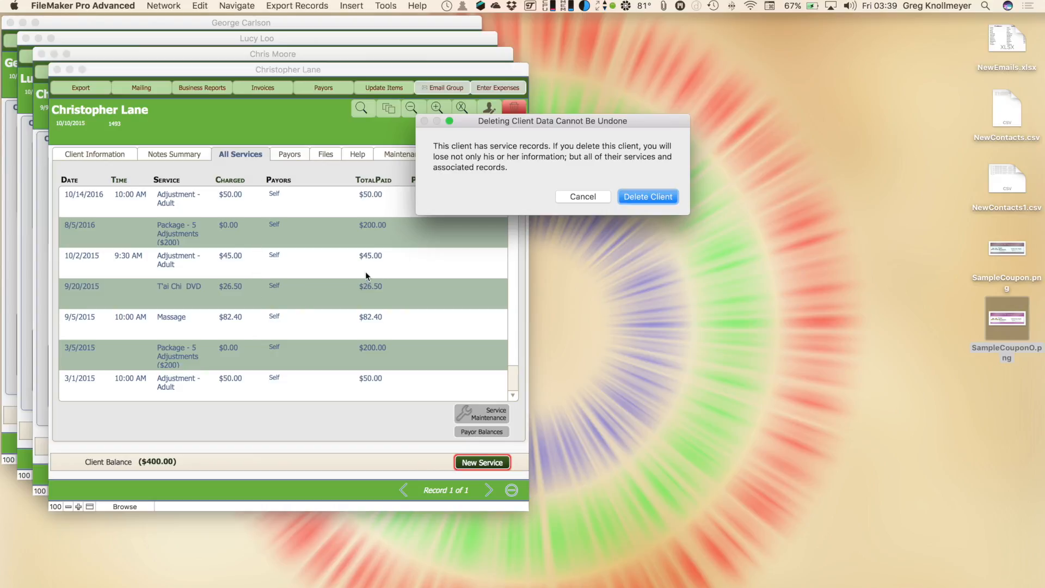
left_click(561, 197)
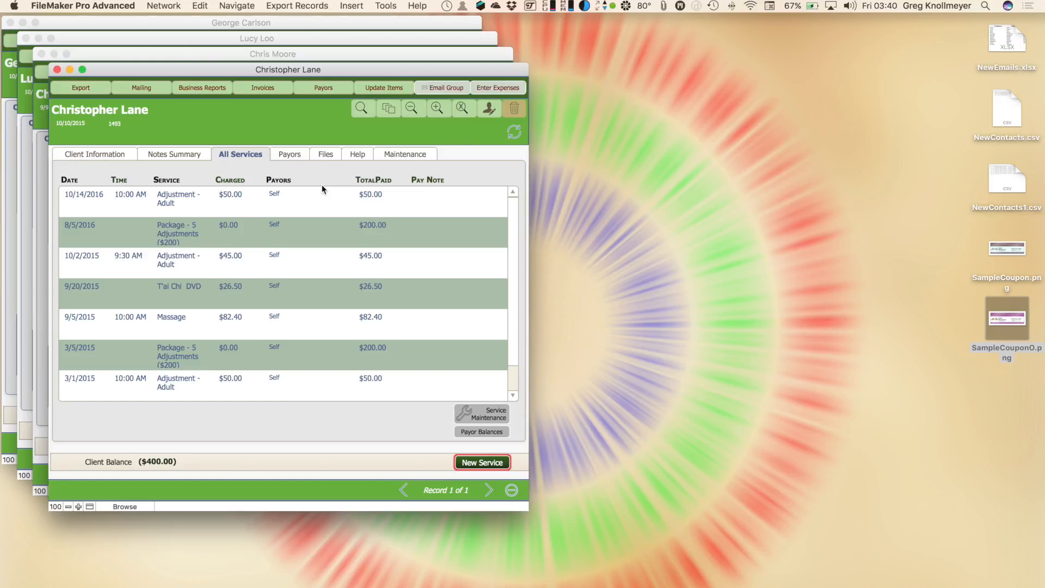
left_click(484, 113)
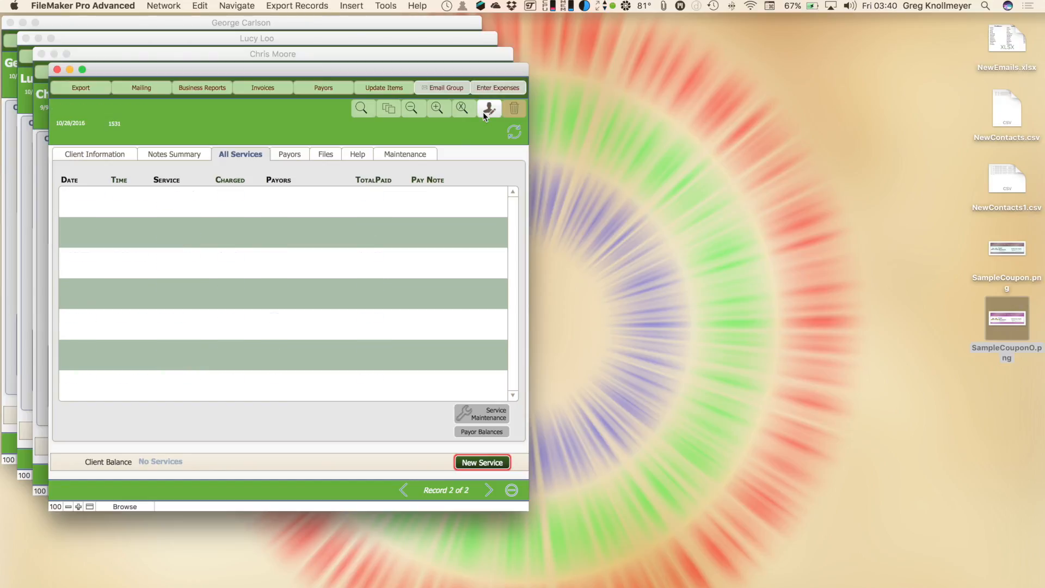
On the Client Information form, add and commit two blank records, then return to record 1
left_click(109, 153)
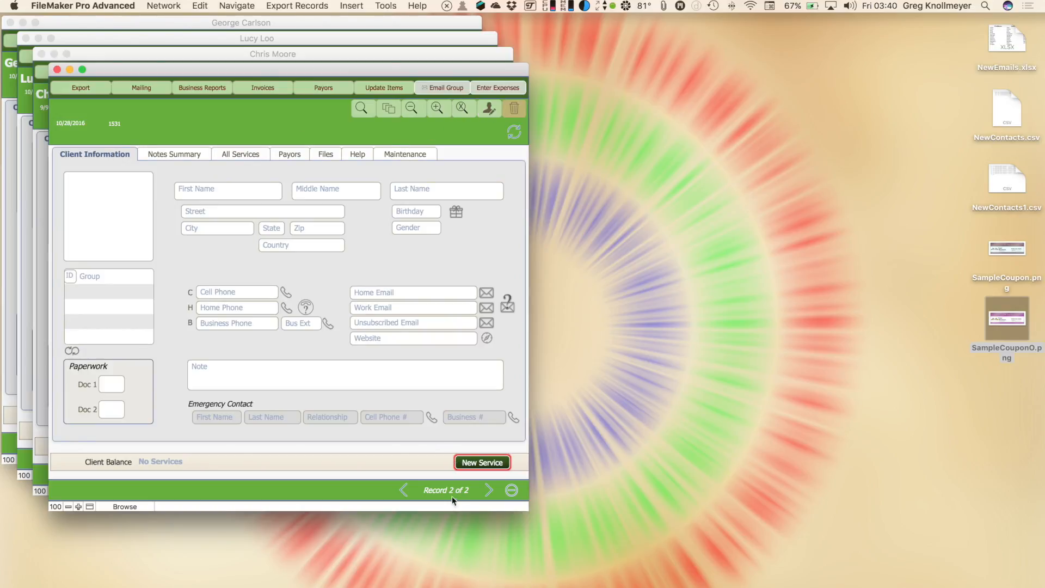
left_click(488, 111)
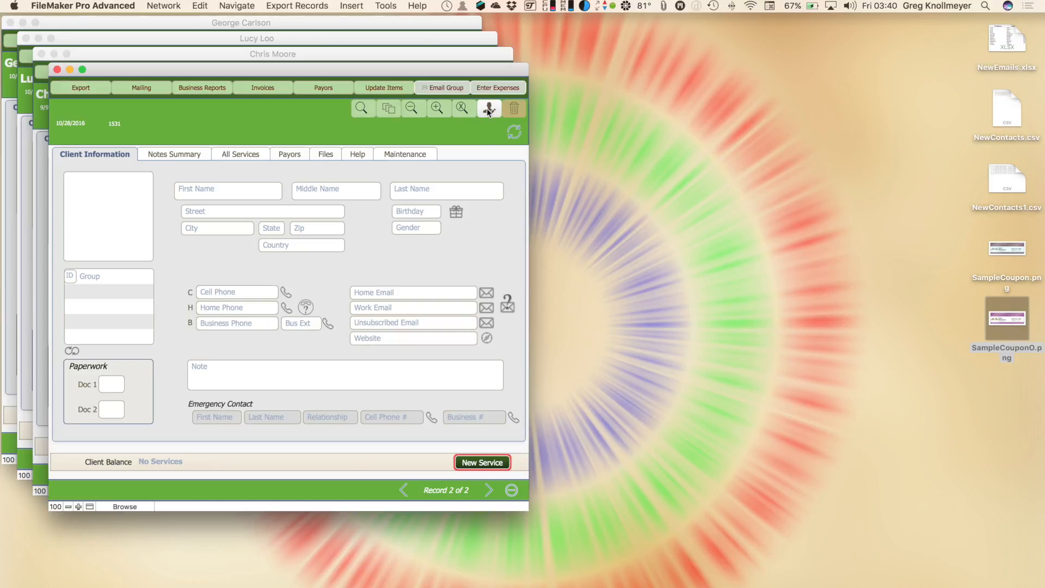
left_click(355, 266)
left_click(490, 109)
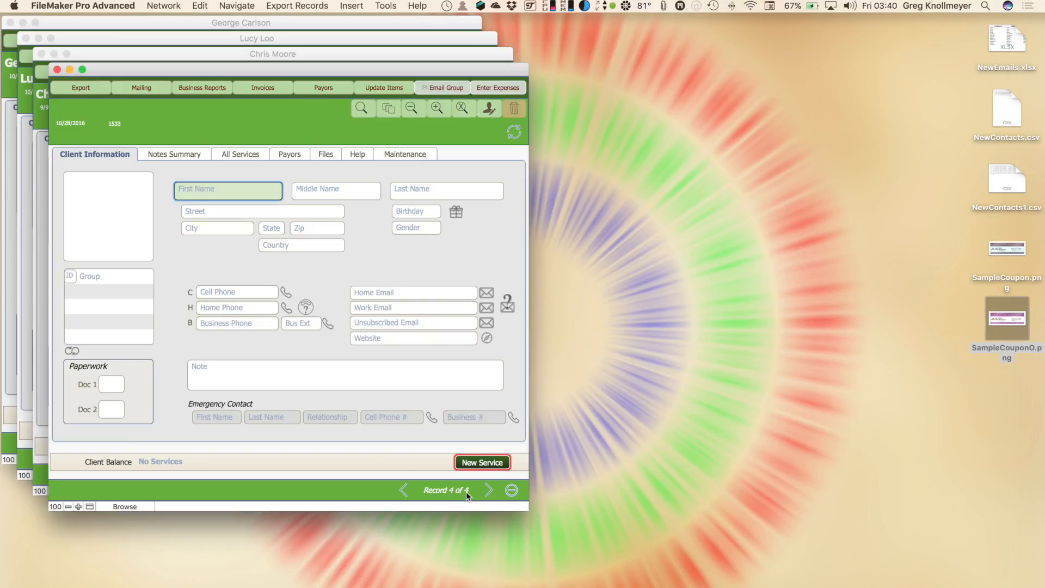
left_click(410, 454)
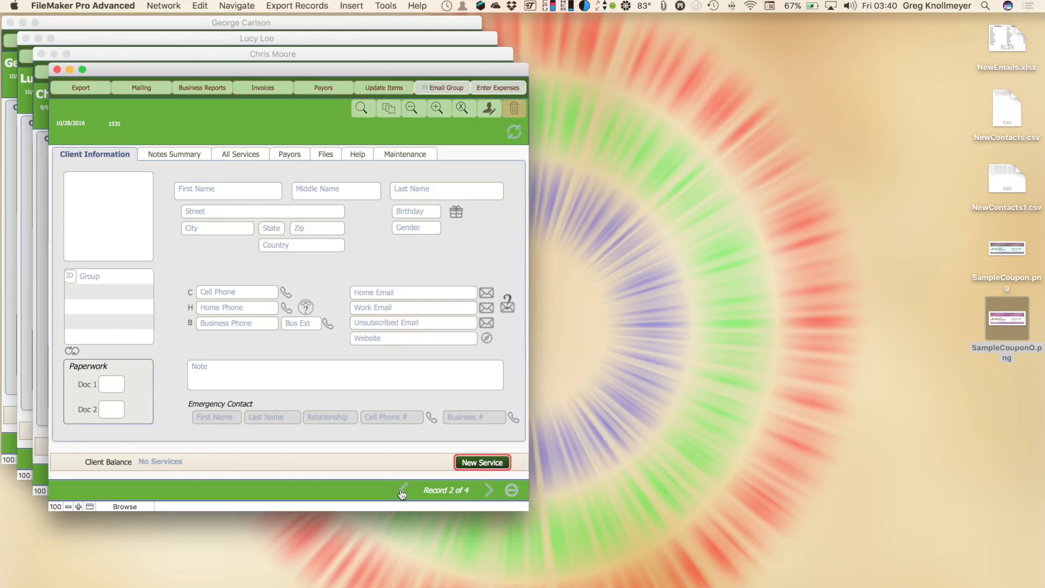
left_click(402, 492)
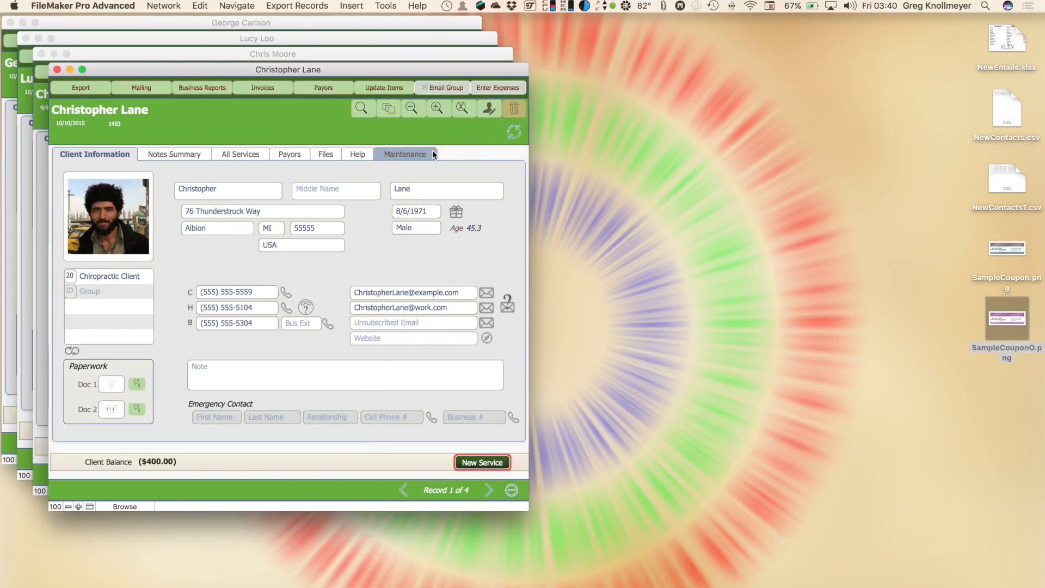
Permanently delete the next, empty client record and show the Maintenance tab
left_click(489, 490)
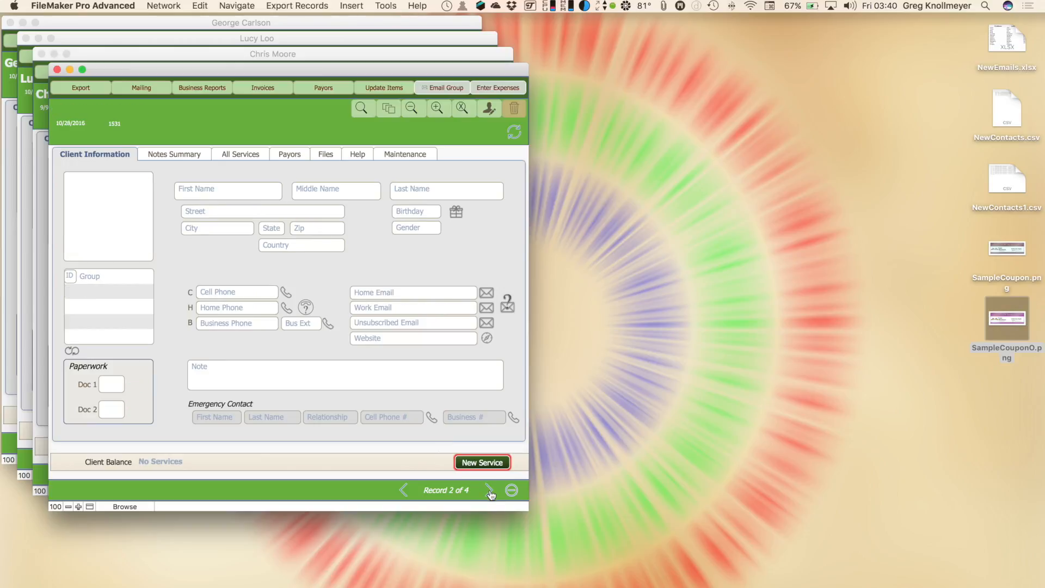
left_click(519, 114)
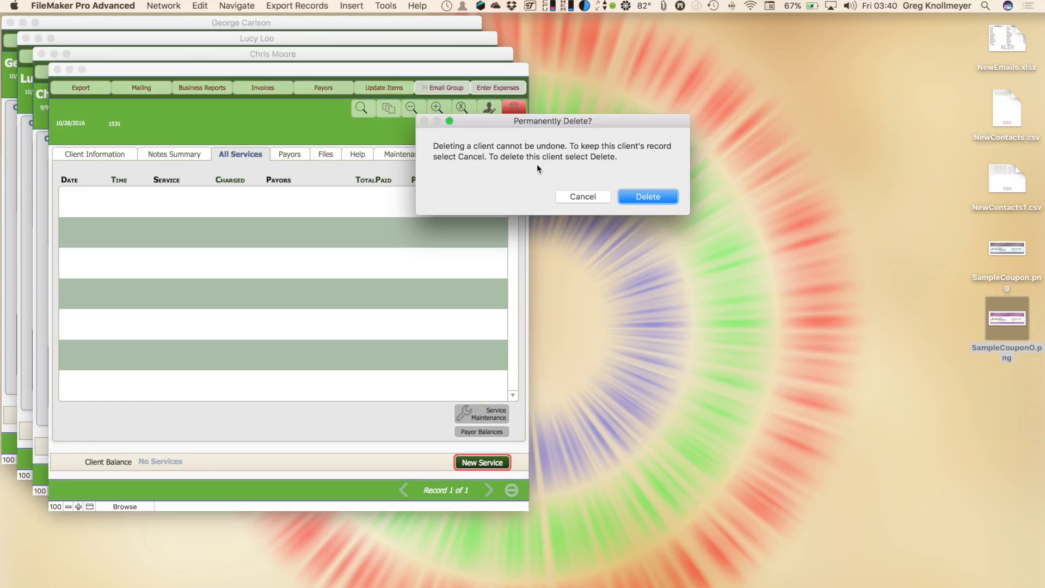
left_click(642, 195)
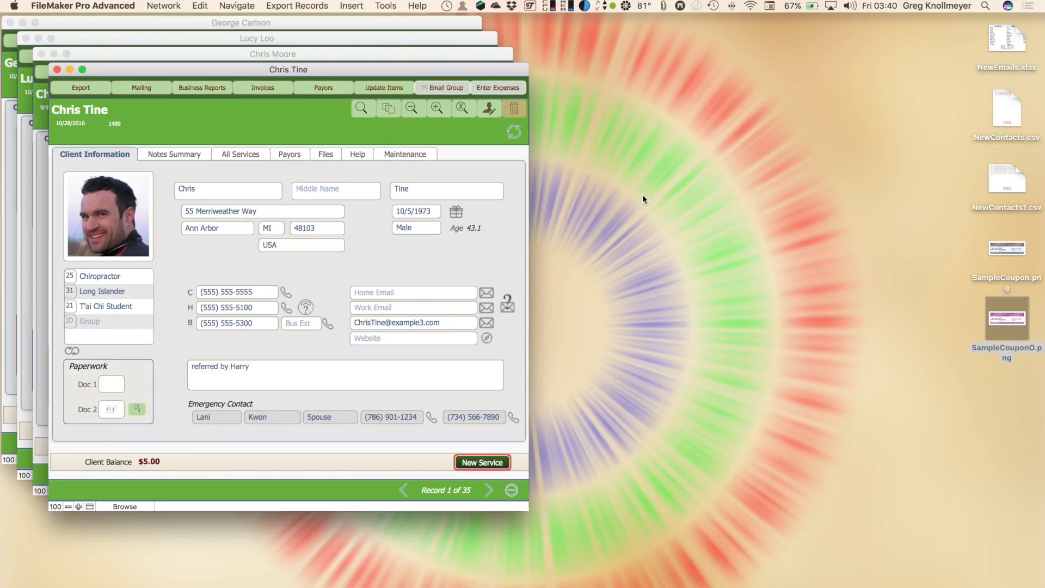
left_click(417, 153)
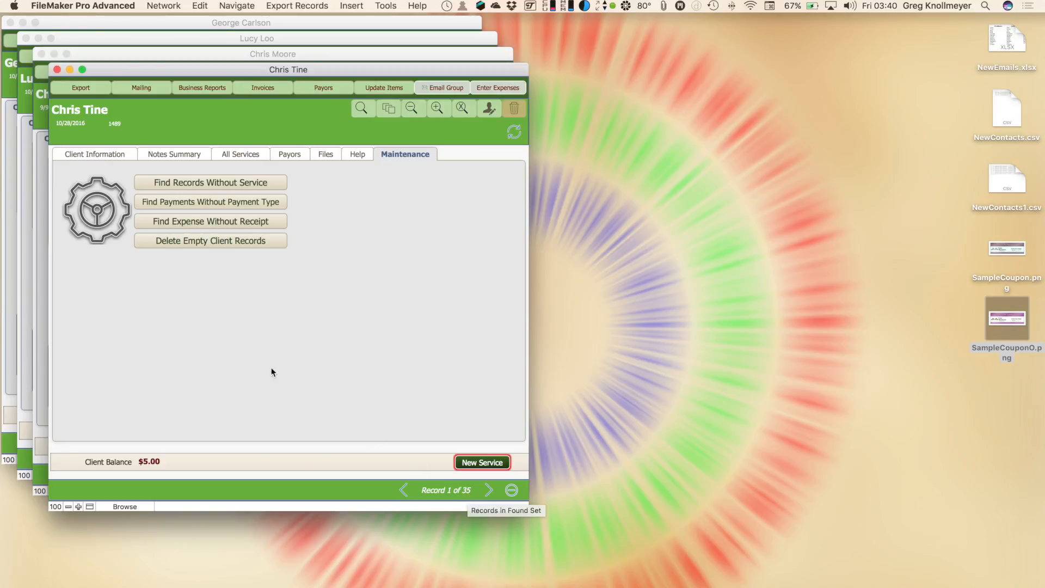
Run Delete Empty Client Records, confirm it, and return to the Client Information form
left_click(232, 246)
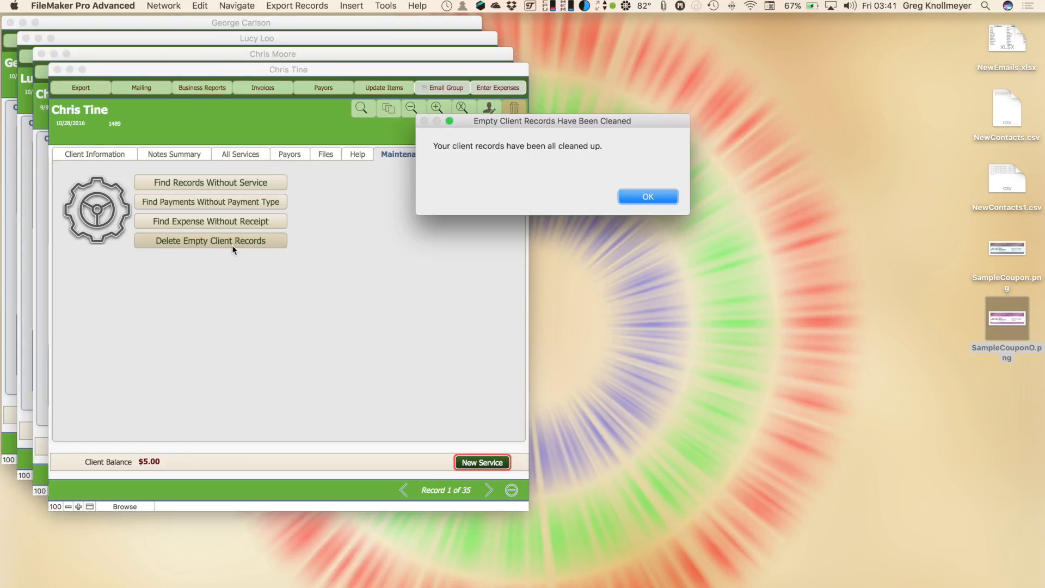
left_click(620, 194)
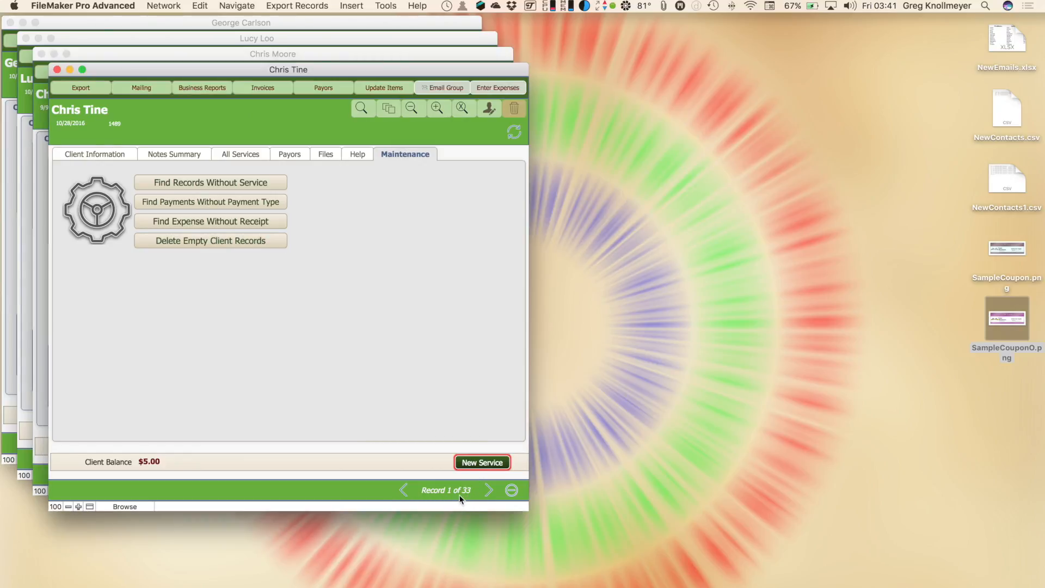
left_click(97, 155)
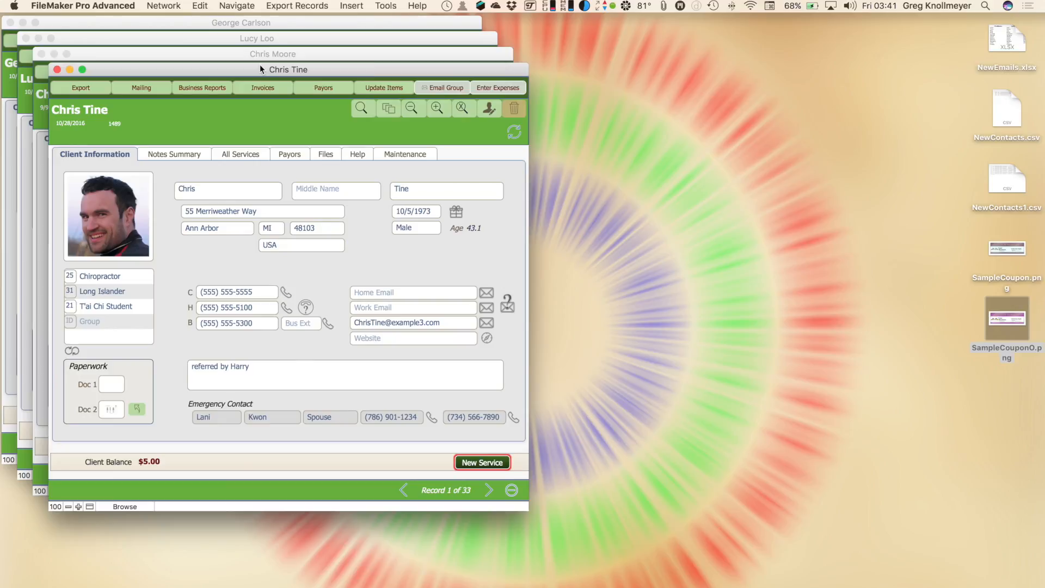
Choose Recent Follow-up from the Business Reports list
left_click(202, 88)
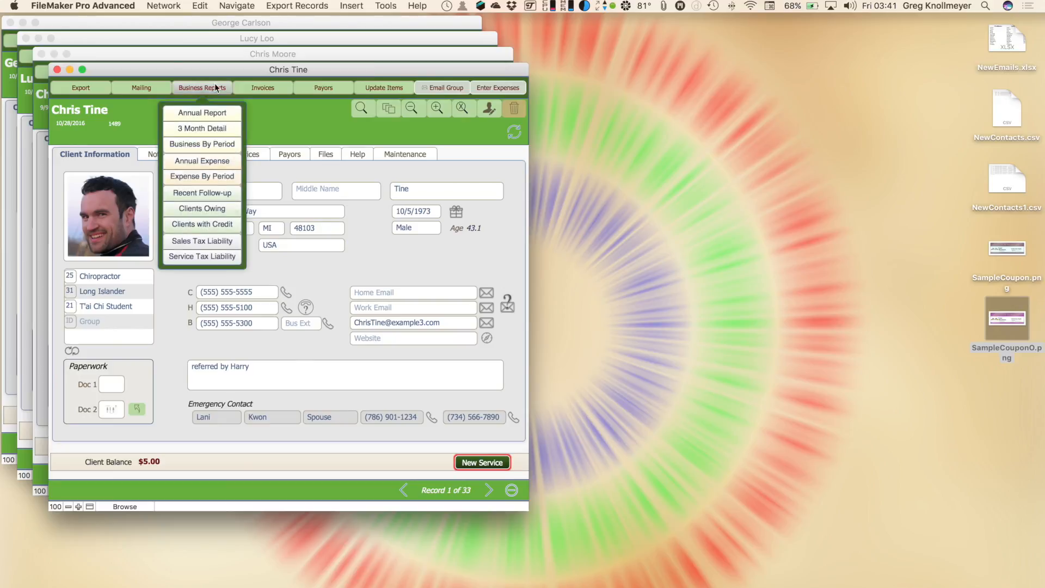
left_click(217, 192)
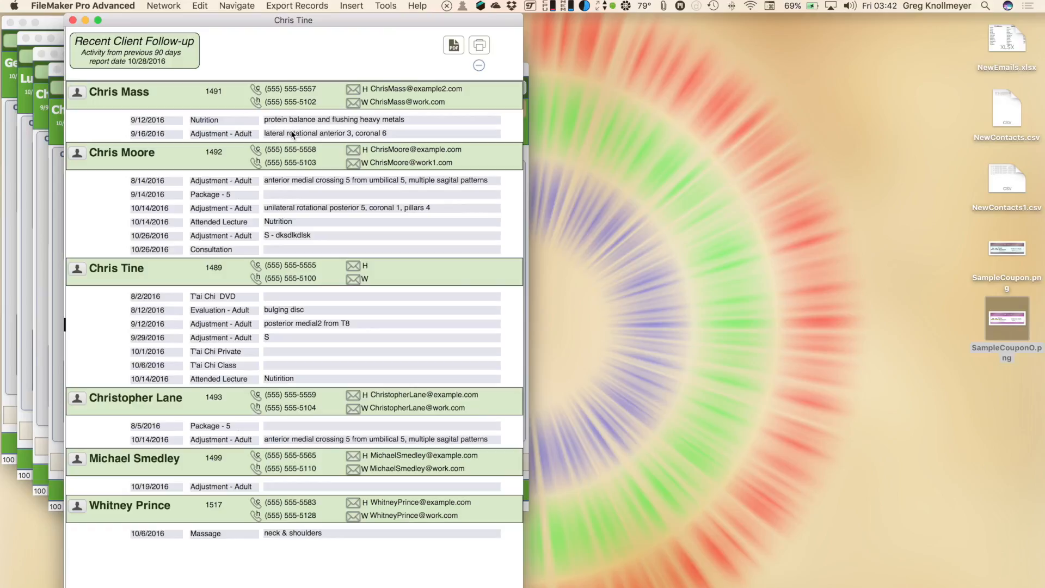
Start an e-mail to a client listed in the report, then hide Mail
left_click(355, 395)
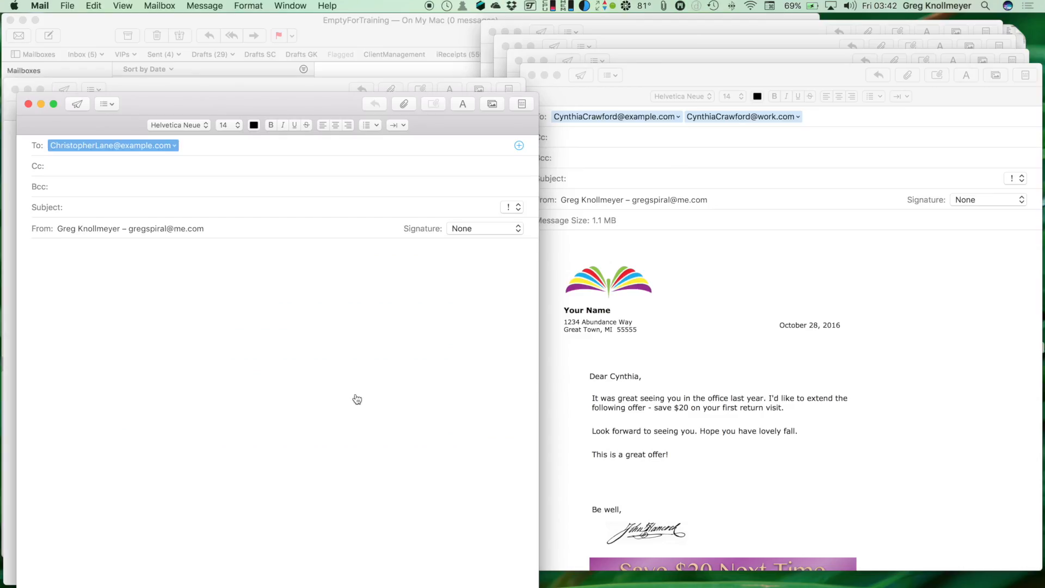
key("super+h")
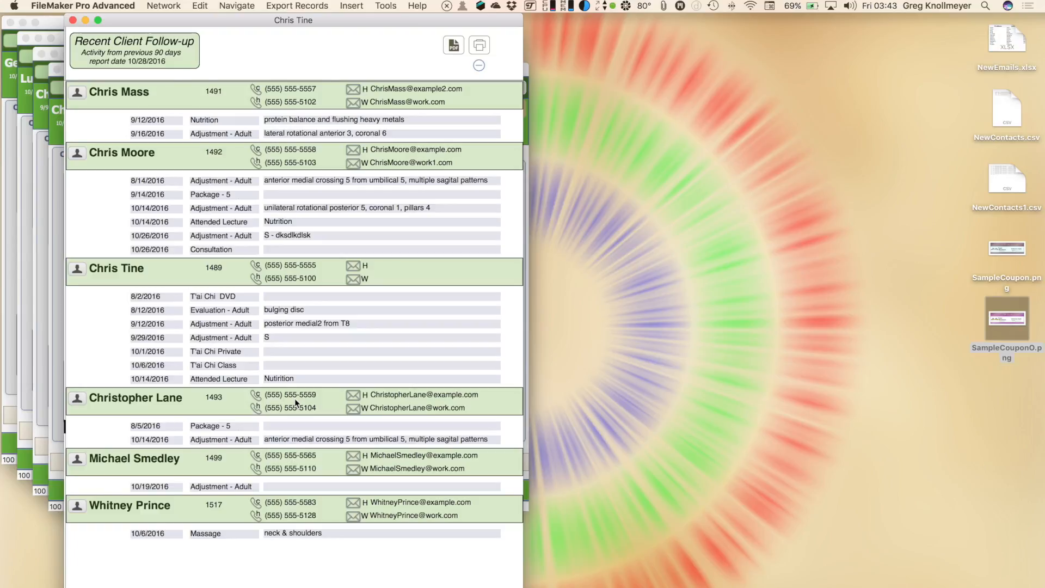
scroll(296, 357, "up", 1)
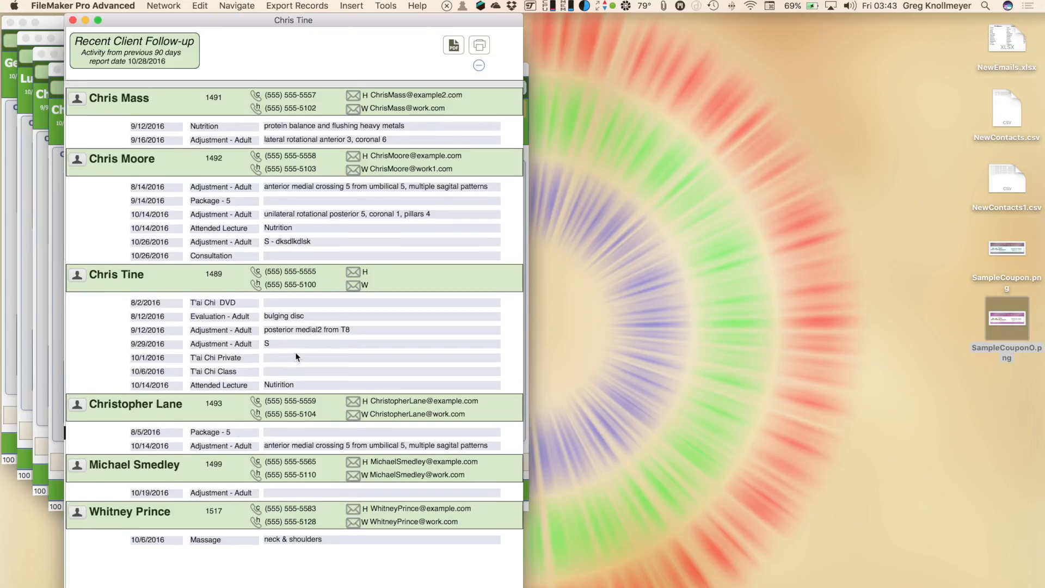